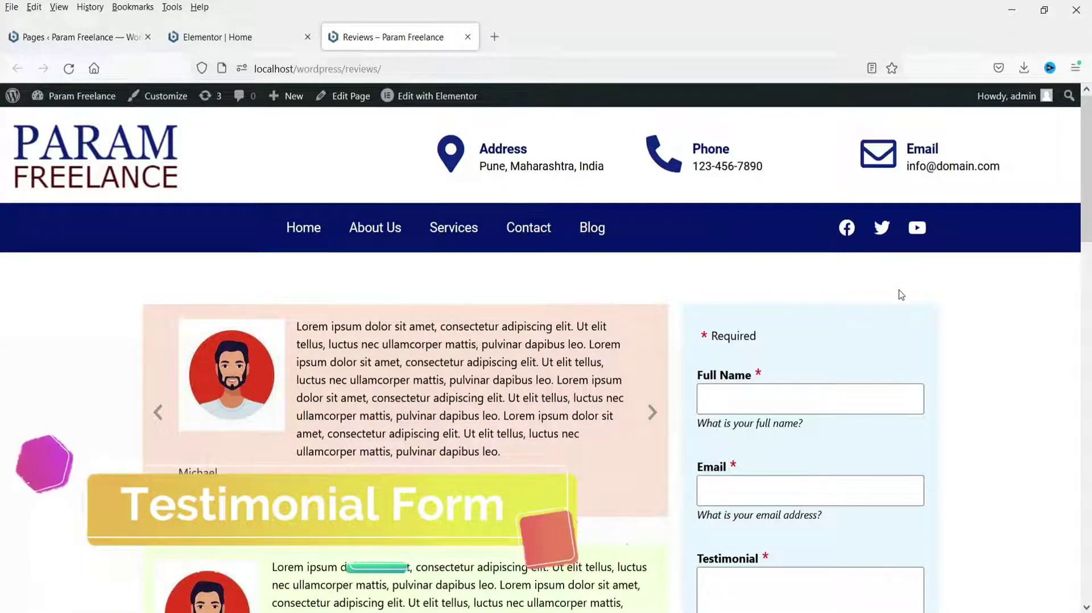
Review the finished Reviews page, checking its testimonial slider, testimonial list and submission form
click(652, 415)
scroll(995, 304, down, 4)
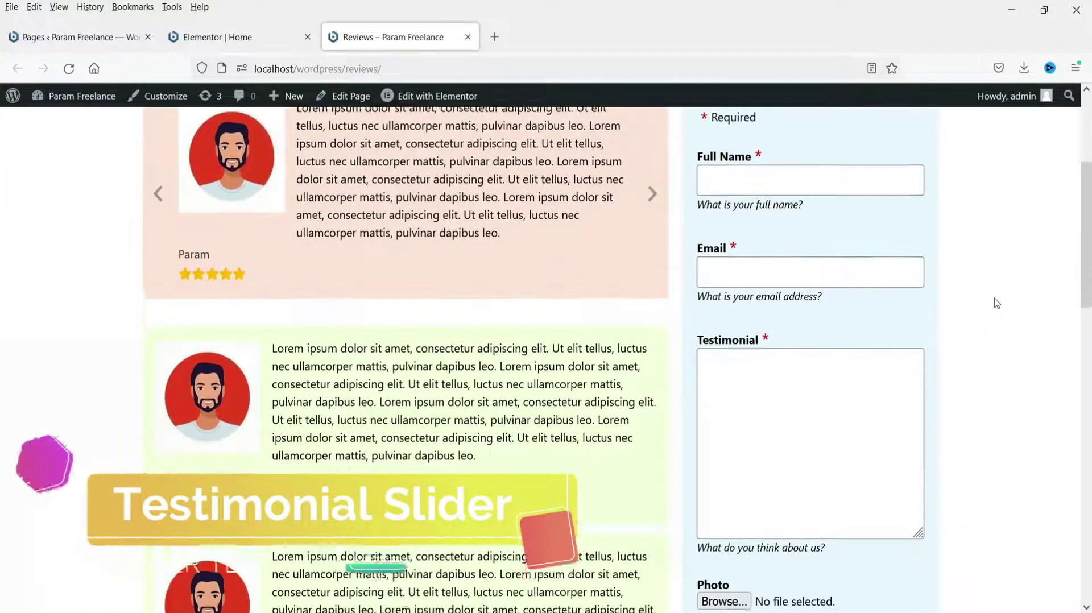
scroll(996, 303, down, 3)
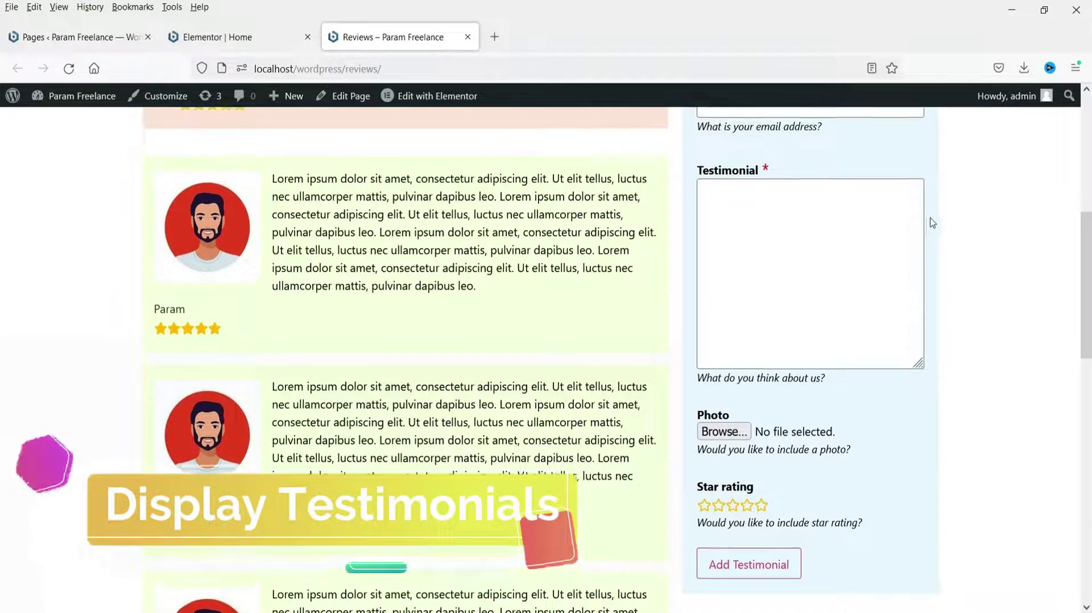
scroll(933, 223, up, 3)
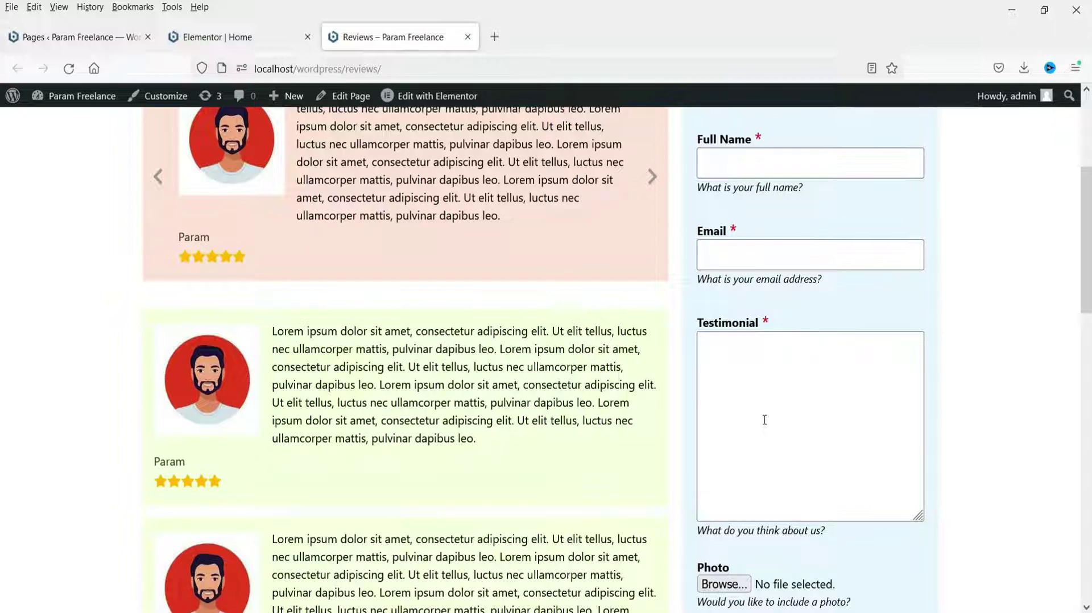
scroll(557, 403, down, 3)
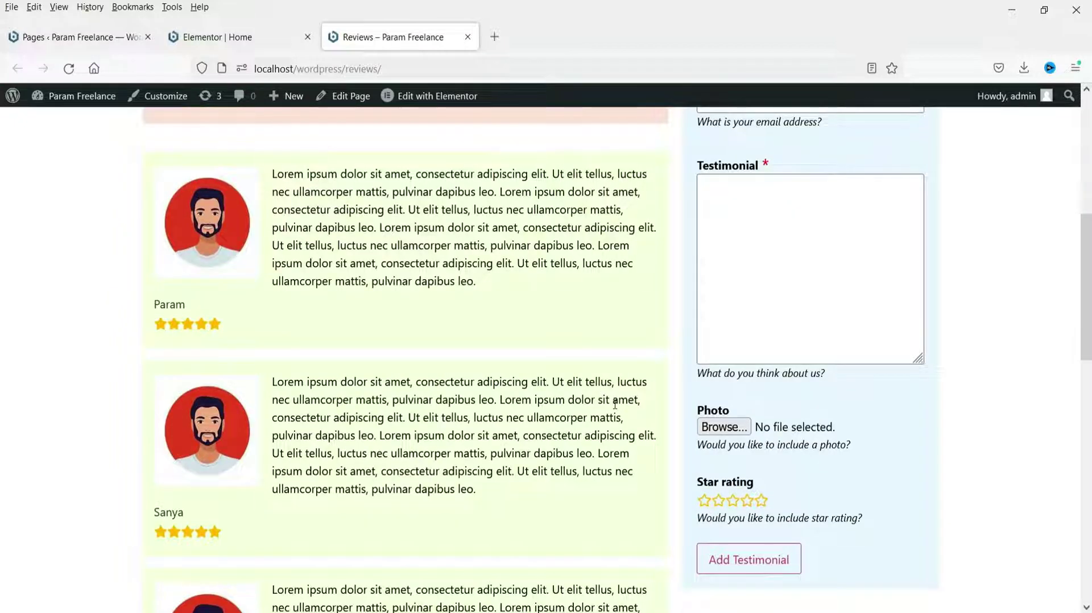
scroll(552, 377, up, 6)
click(648, 337)
scroll(531, 196, down, 6)
scroll(587, 310, down, 9)
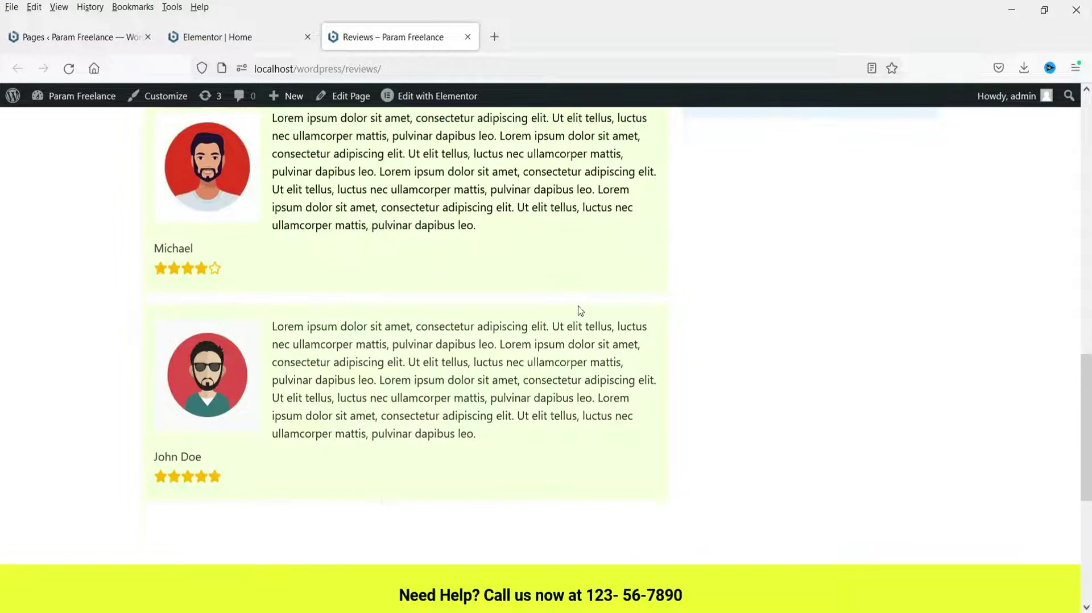
scroll(572, 316, up, 8)
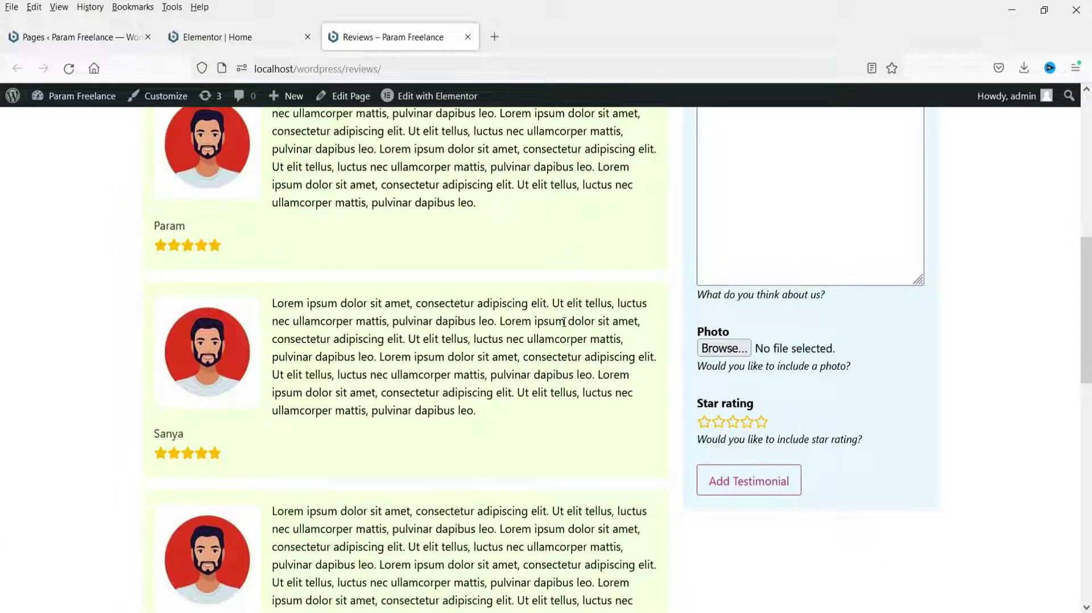
scroll(563, 322, up, 7)
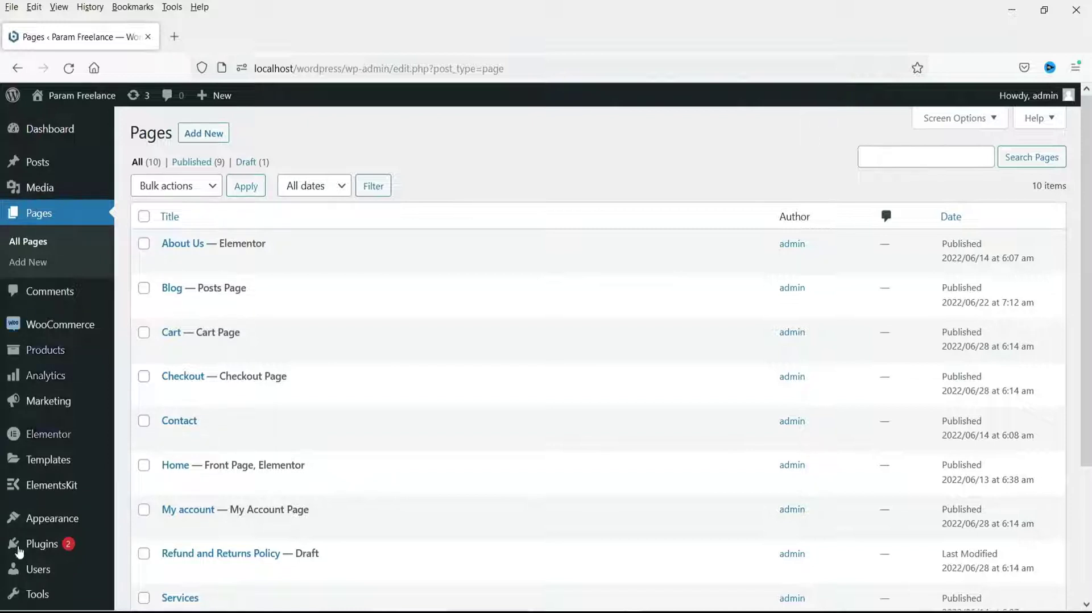
Find the Strong Testimonials plugin by searching for "strong", then install and activate it
mouse_move(15, 548)
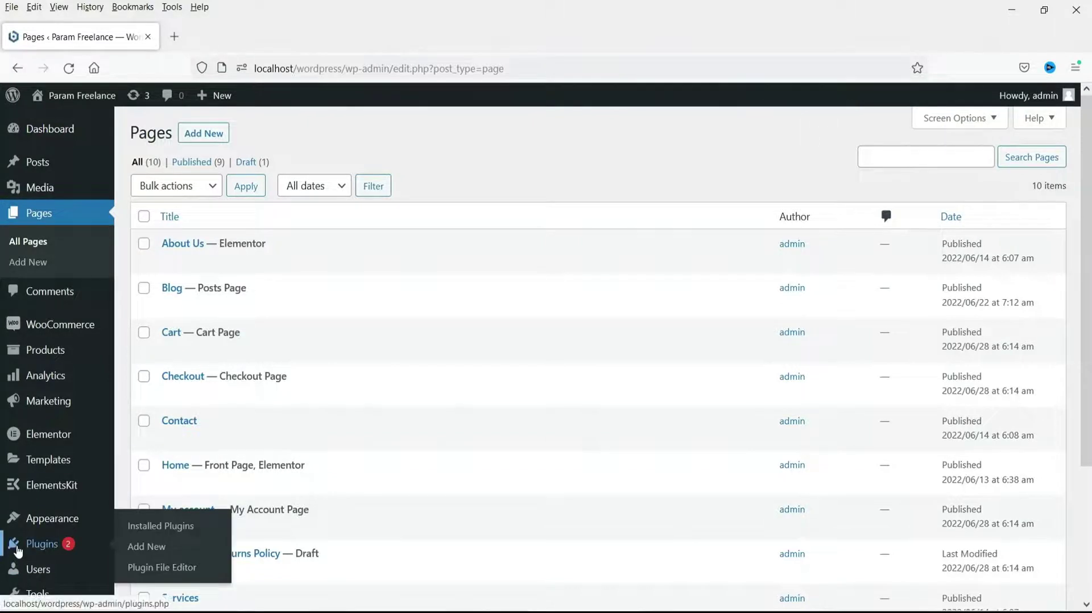
click(141, 550)
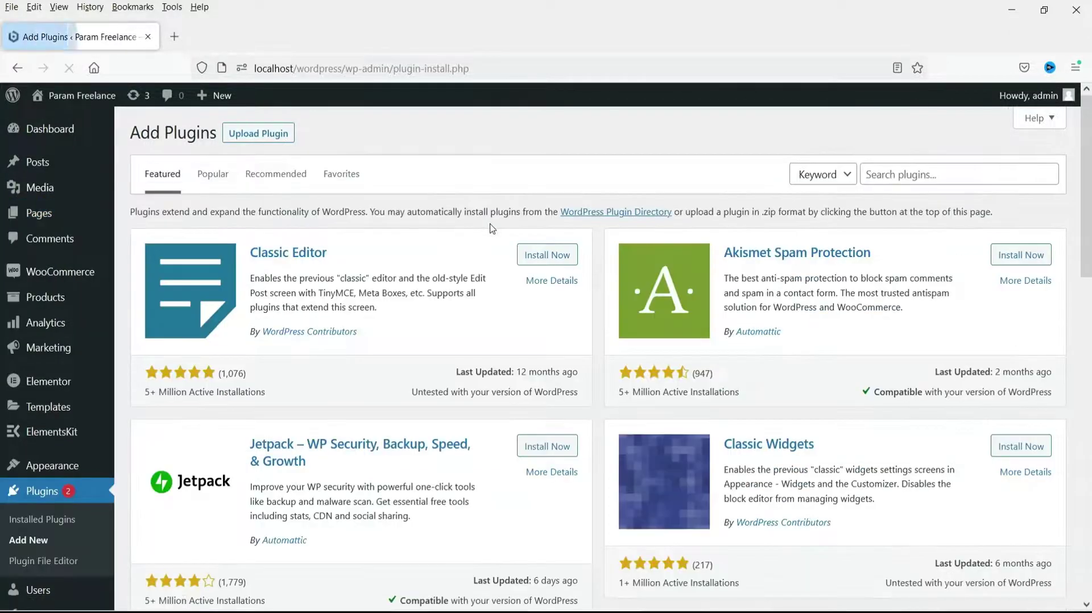
click(953, 176)
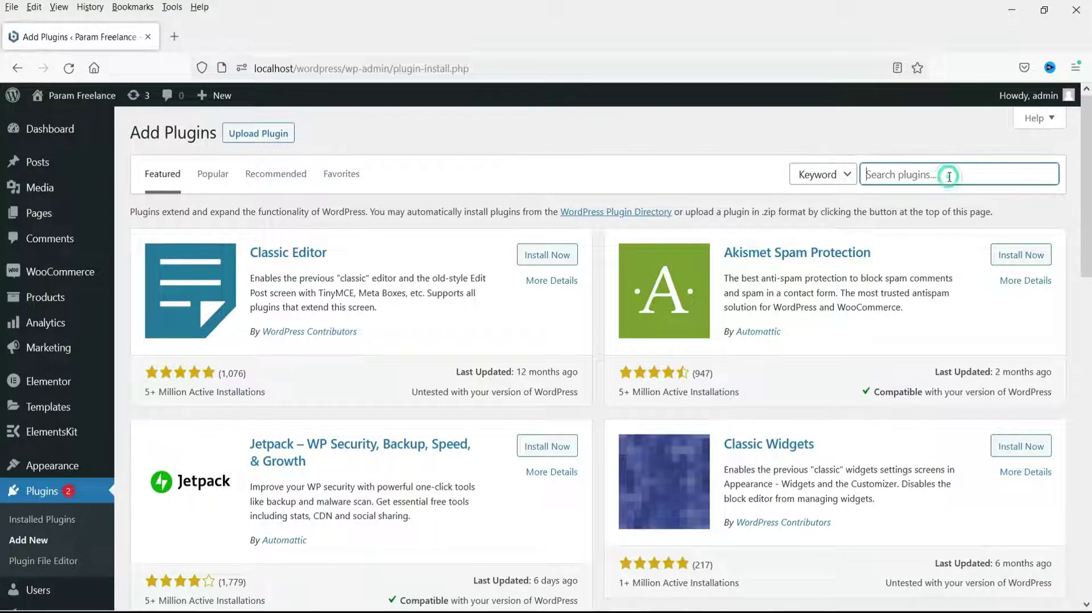
text(strong)
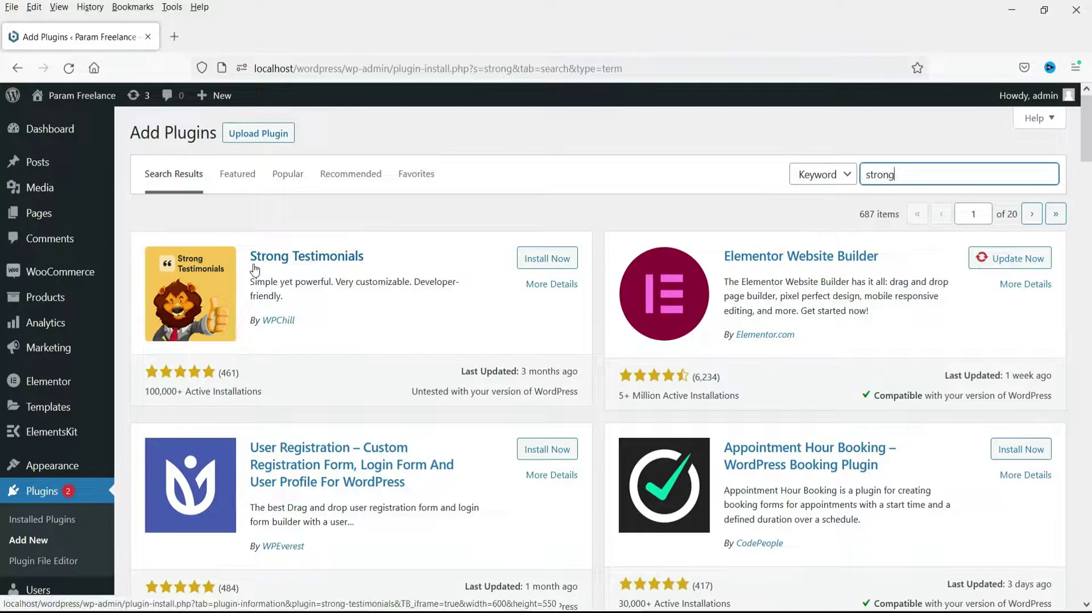
click(546, 270)
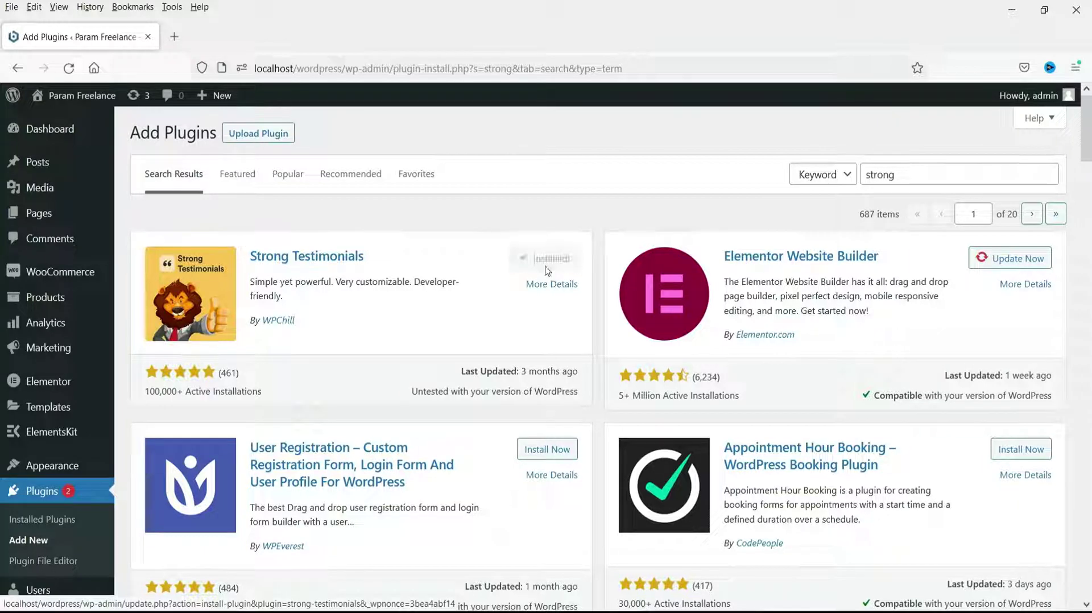
click(546, 270)
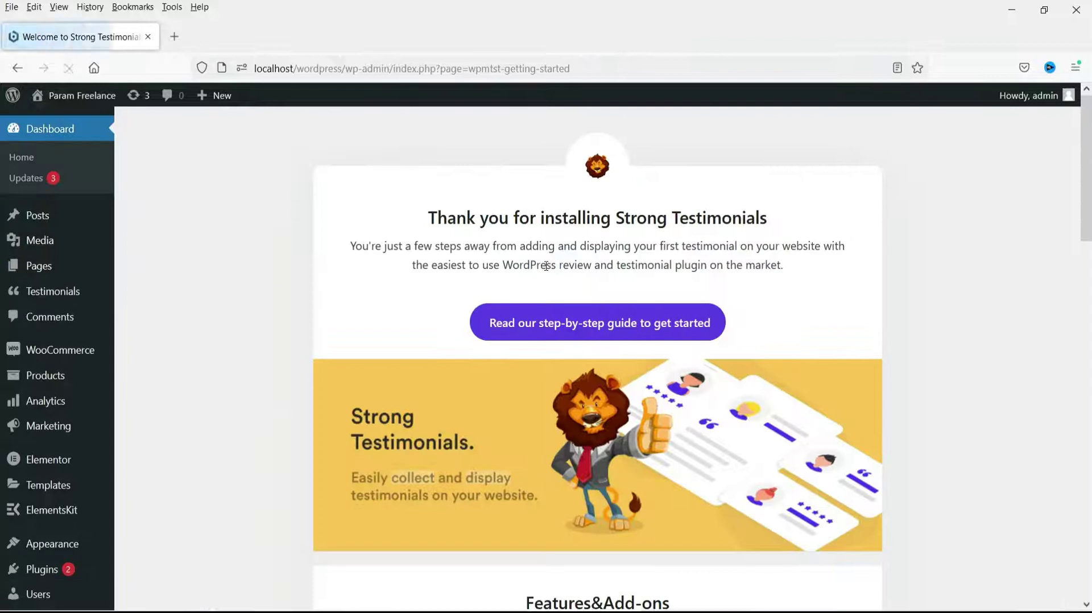
Look through the features and add-ons on the Strong Testimonials welcome page
scroll(907, 219, down, 10)
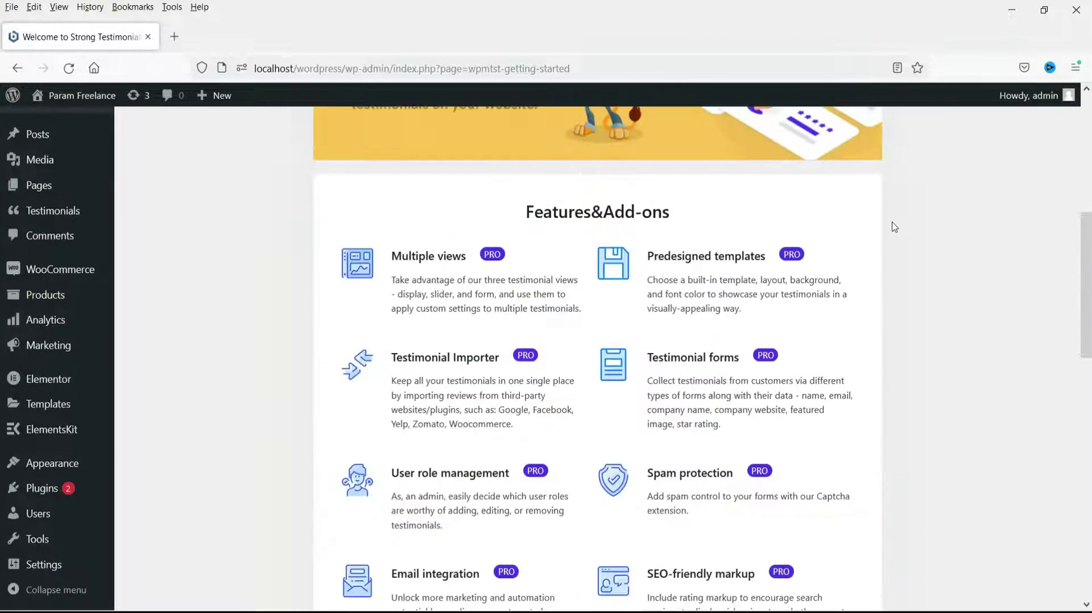
scroll(853, 267, down, 6)
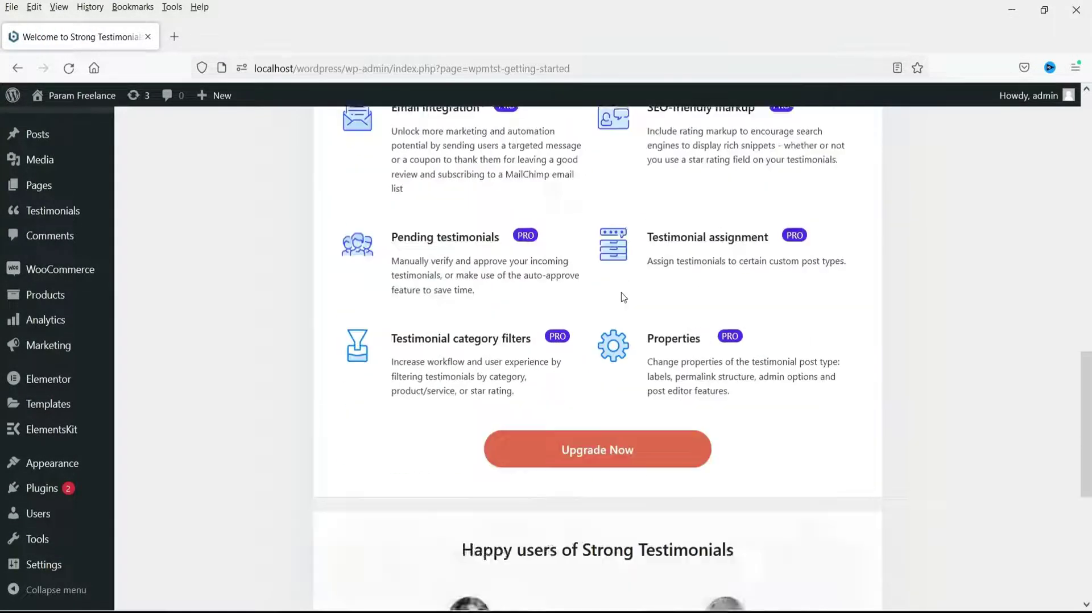
scroll(915, 250, up, 15)
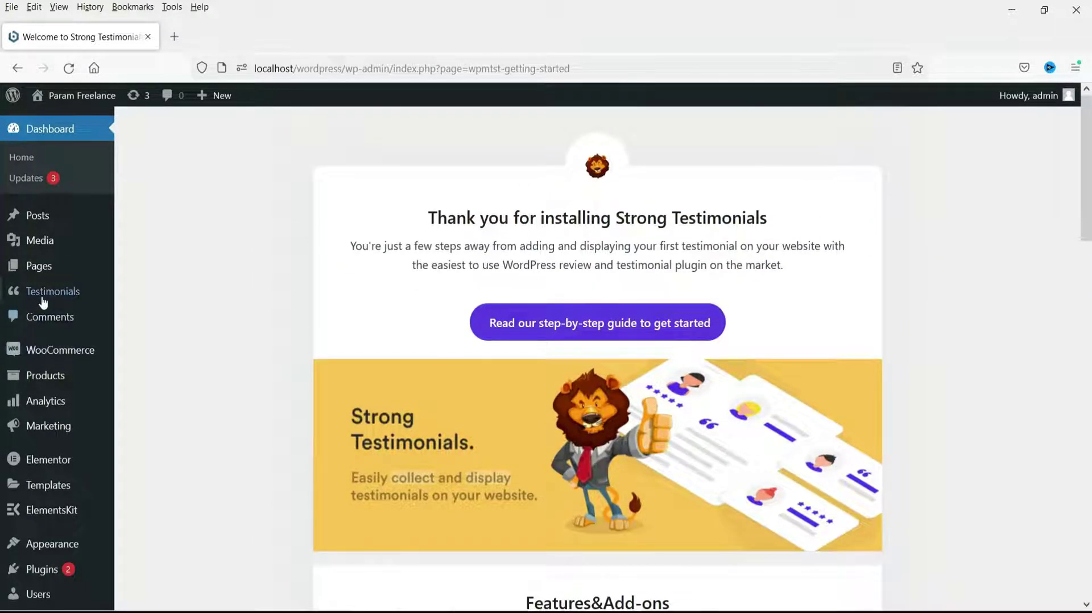
mouse_move(42, 302)
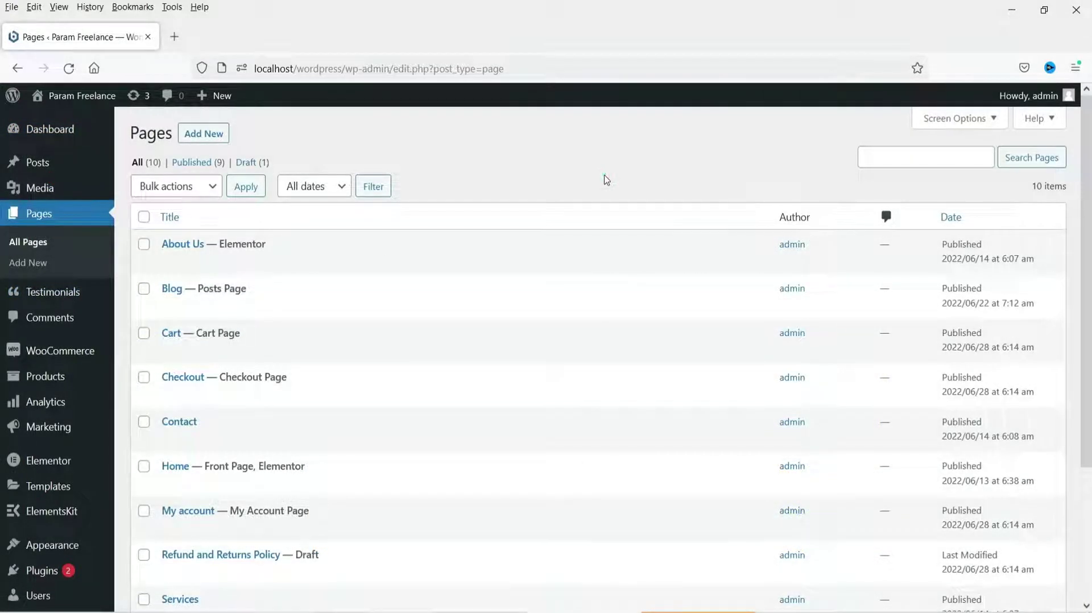
Create a new page titled "Reviews", dismissing the backup notice, and publish it
click(203, 133)
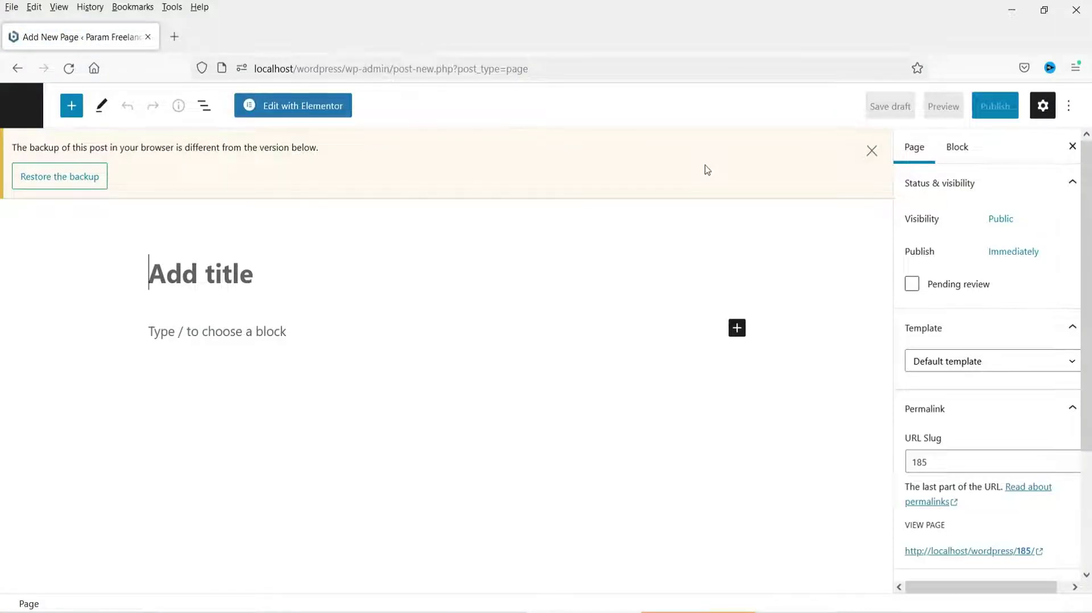
click(872, 151)
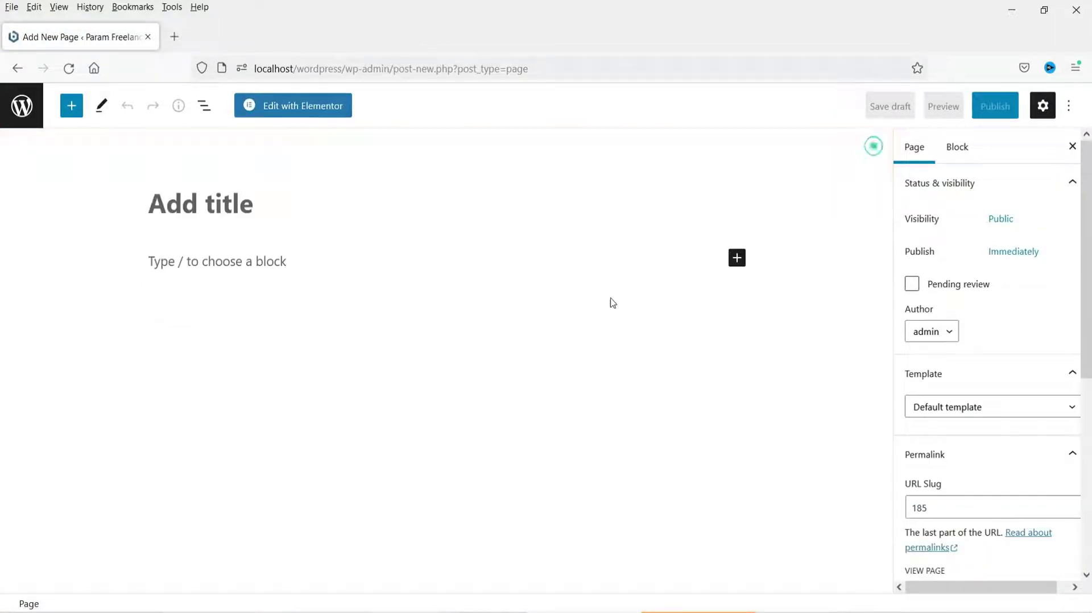
click(373, 216)
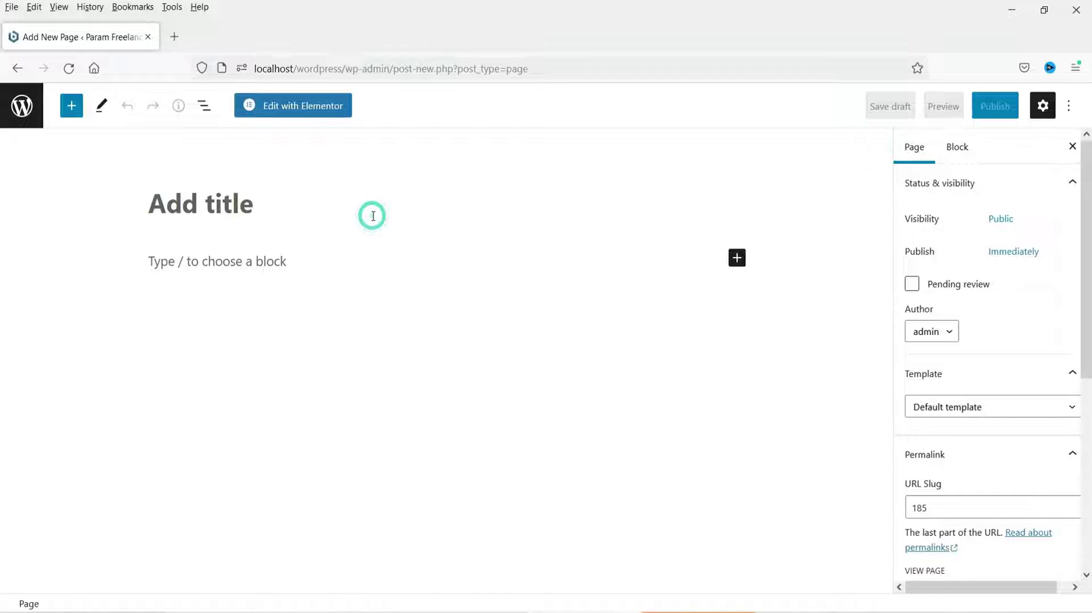
text(Reviews)
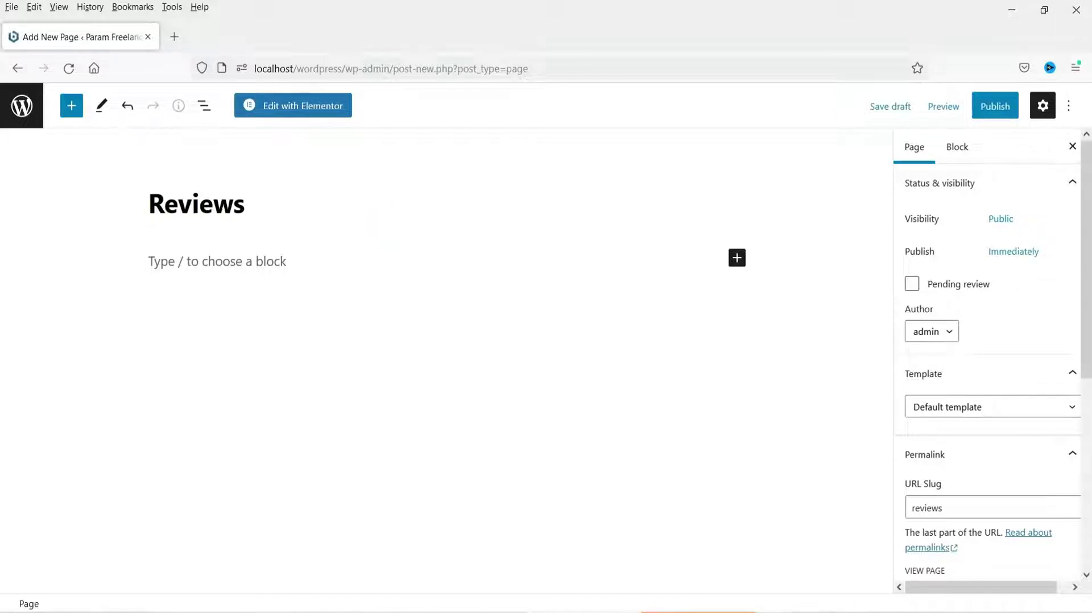
click(993, 108)
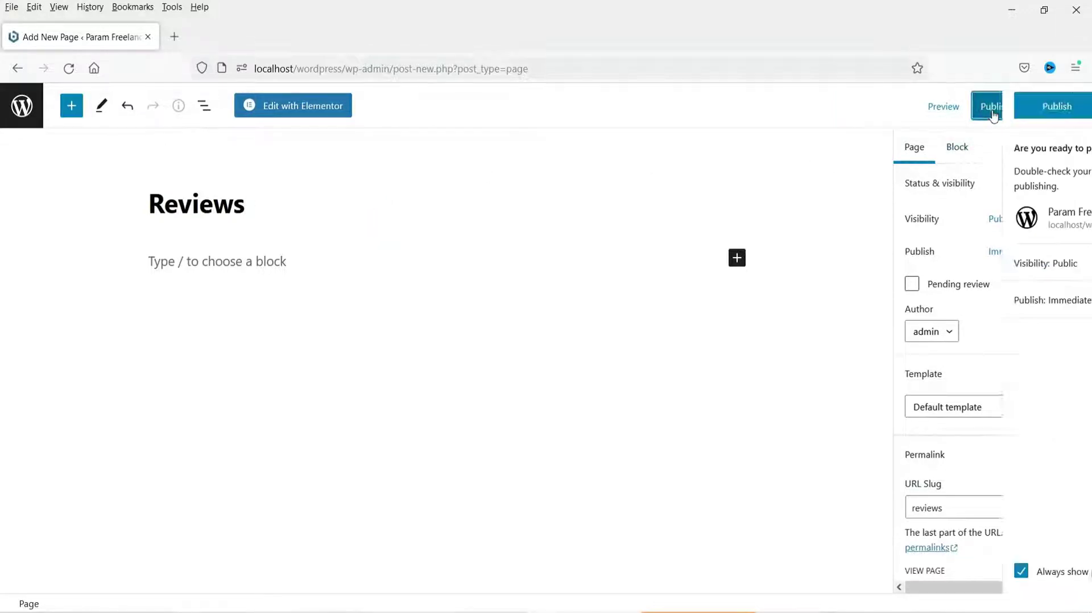
click(945, 110)
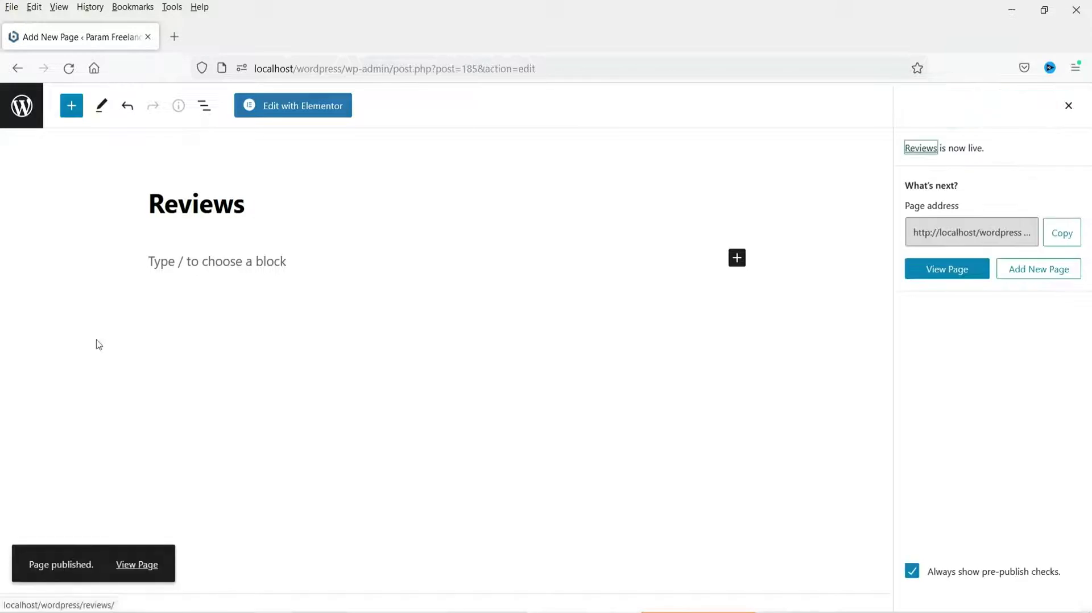
View the published Reviews page in a separate browser tab and return to its editor
right_click(147, 569)
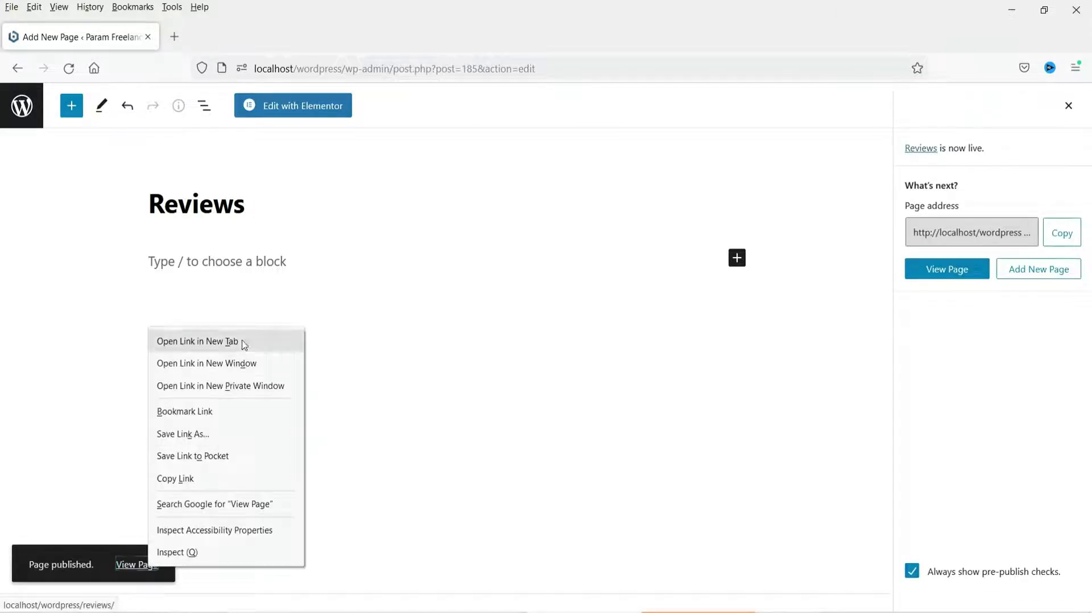
click(244, 342)
click(242, 35)
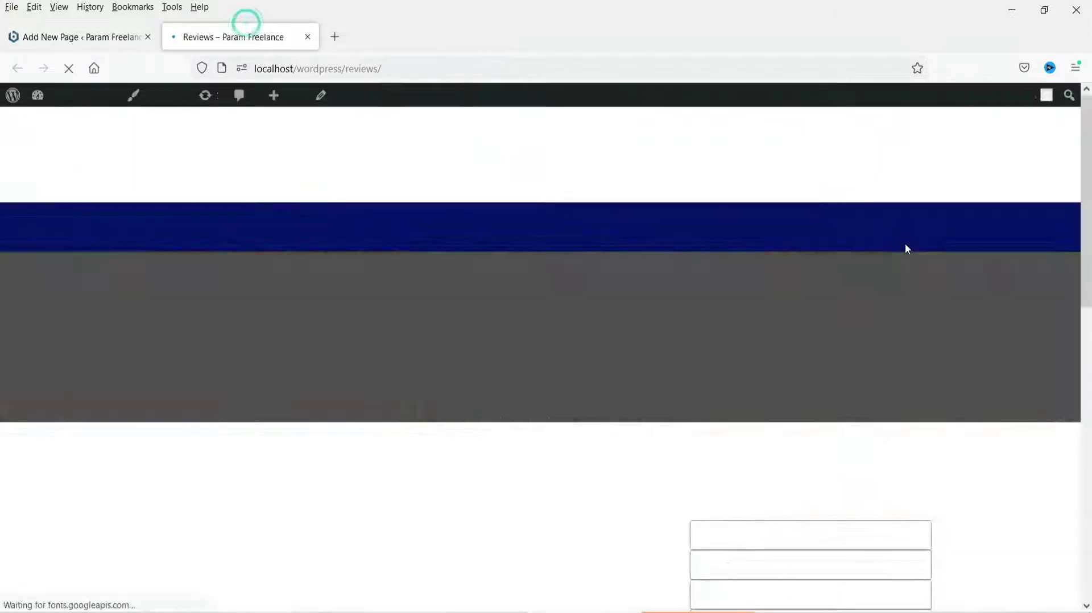
scroll(906, 244, down, 5)
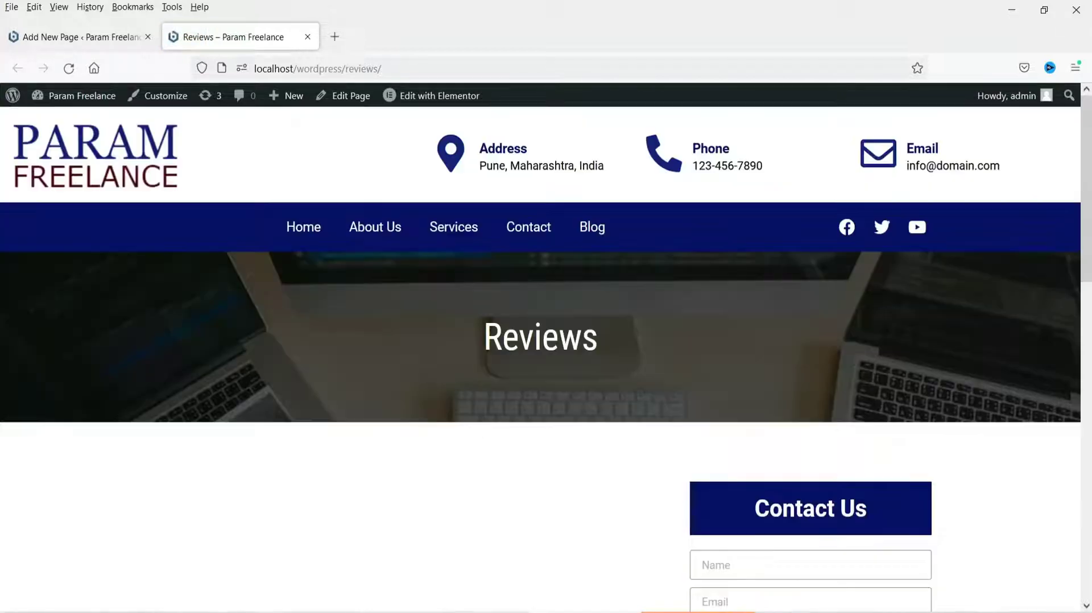
click(70, 35)
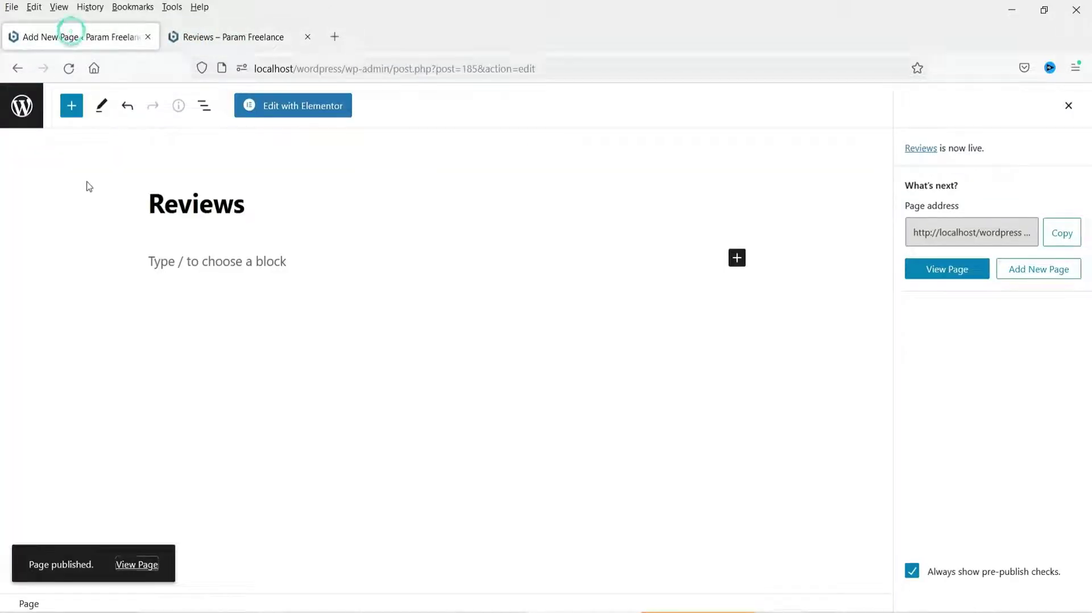
Add a new testimonial titled with the client's full name and fill its body with repeated "Lorem ipsum dolor sit amet" placeholder text
click(23, 110)
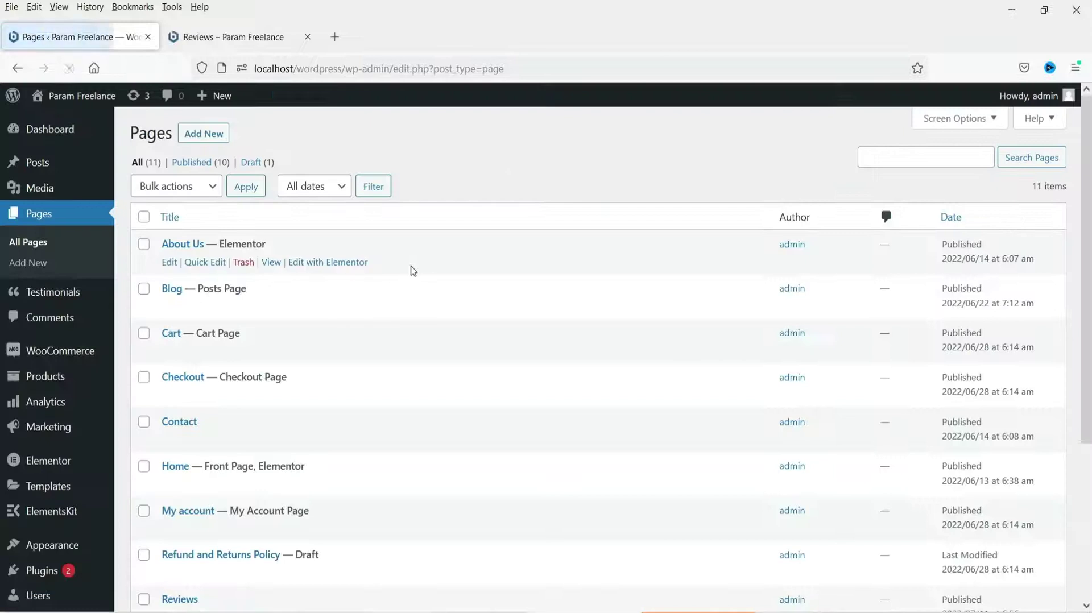
mouse_move(51, 293)
click(144, 298)
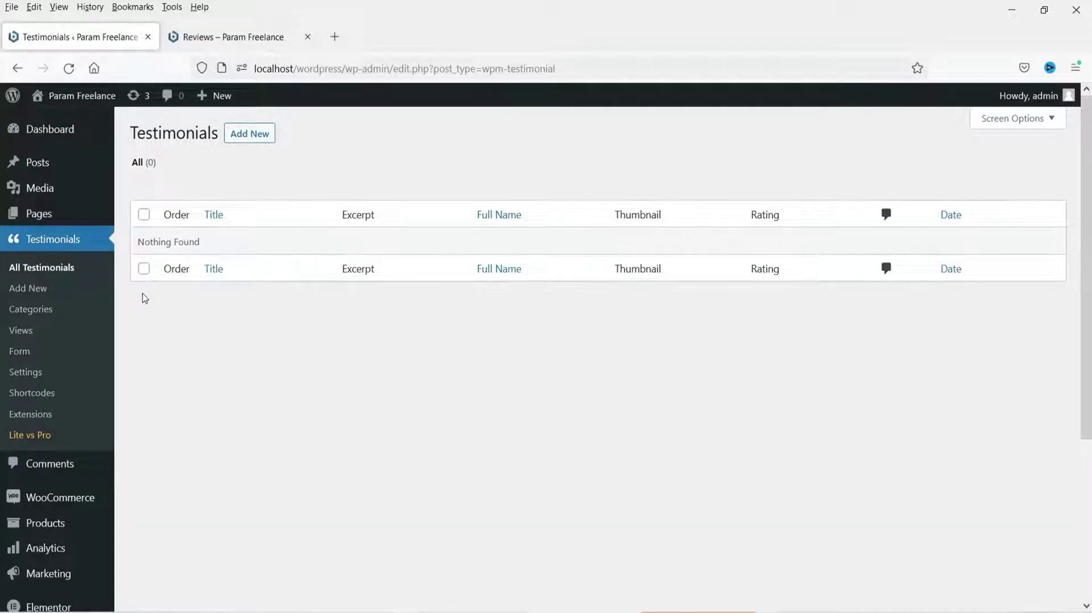
click(245, 143)
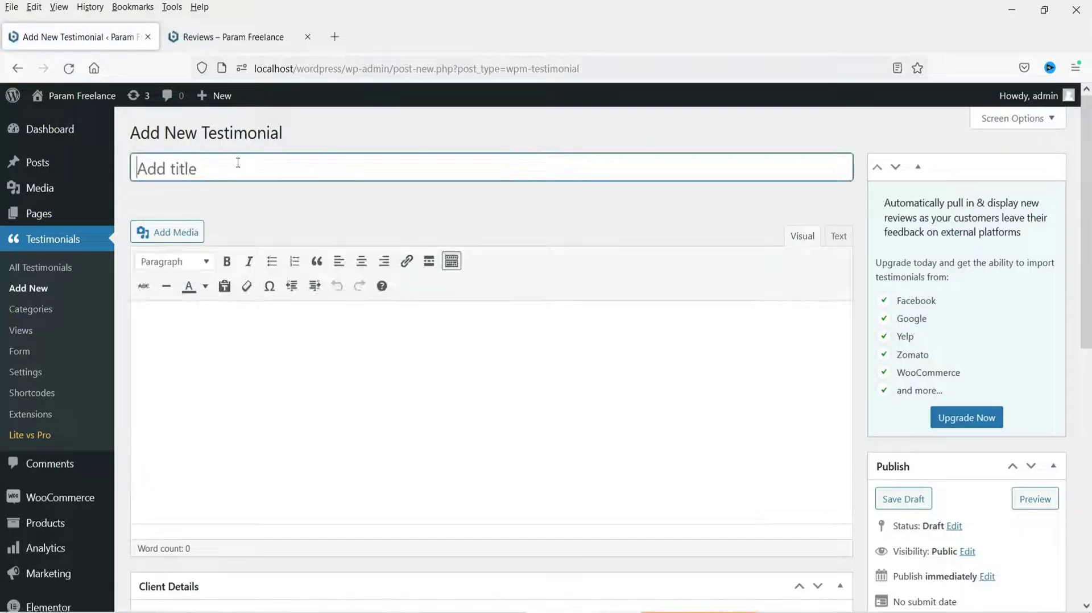
text(Joh)
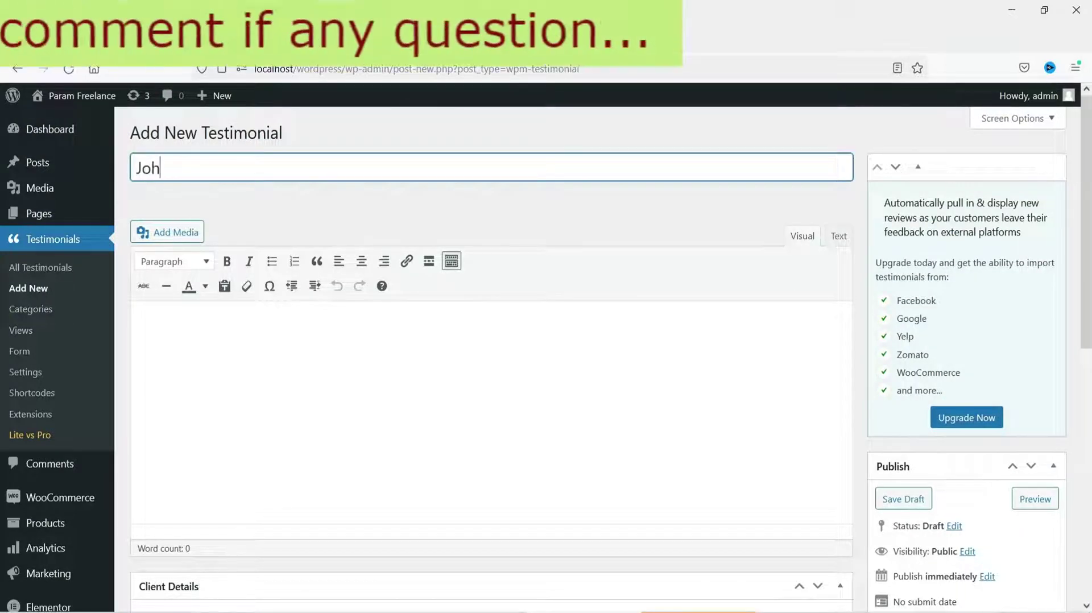
text(n Doe)
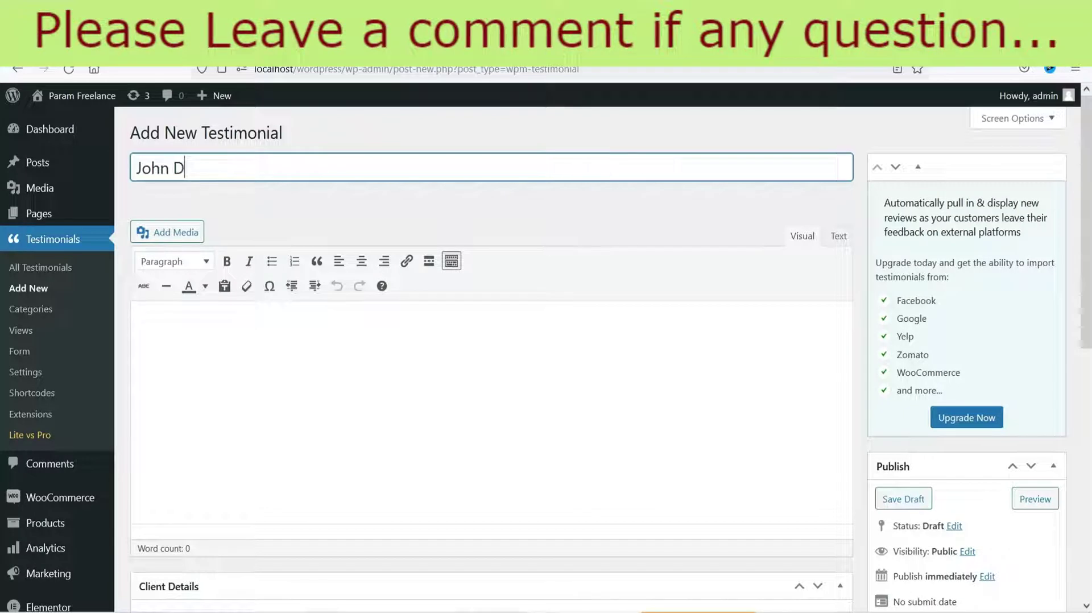
click(298, 351)
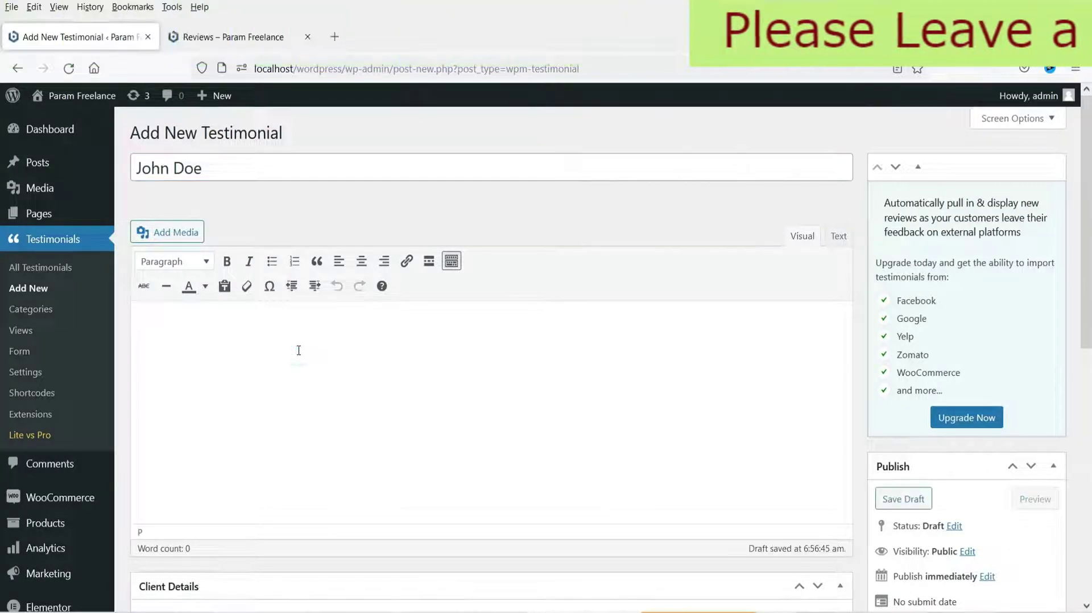
text(Lorem ipsum dolor sit amet, consectetur adipiscing elit. Ut elit tellus, luctus nec ullamcorper mattis, pulvinar dapibus leo. Lorem ipsum dolor sit amet, consectetur adipiscing elit. Ut elit tellus, luctus nec ullamcorper mattis, pulvinar dapibus leo. Lorem ipsum dolor sit amet, consectetur adipiscing elit. Ut elit tellus, luctus nec ullamcorper mattis, pulvinar dapibus leo. Lorem ipsum dolor sit amet, consectetur adipiscing elit. Ut elit tellus, luctus nec ullamcorper mattis, pulvinar dapibus leo.)
Fill in the client's full name in the Client Details and give the testimonial a five-star rating
scroll(298, 350, down, 1)
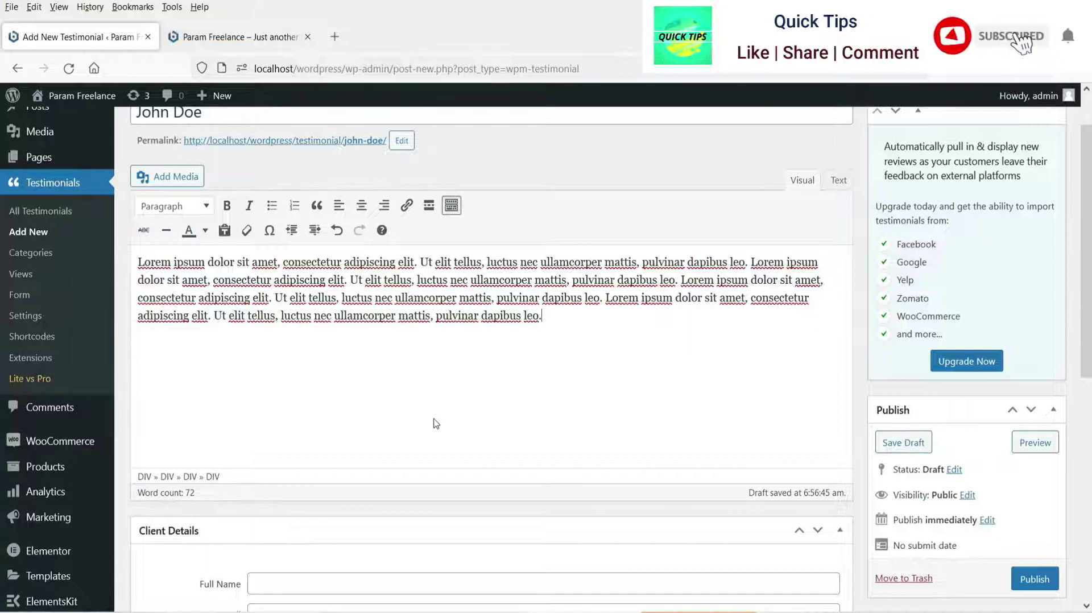
scroll(434, 424, down, 3)
click(308, 428)
text(John Dow)
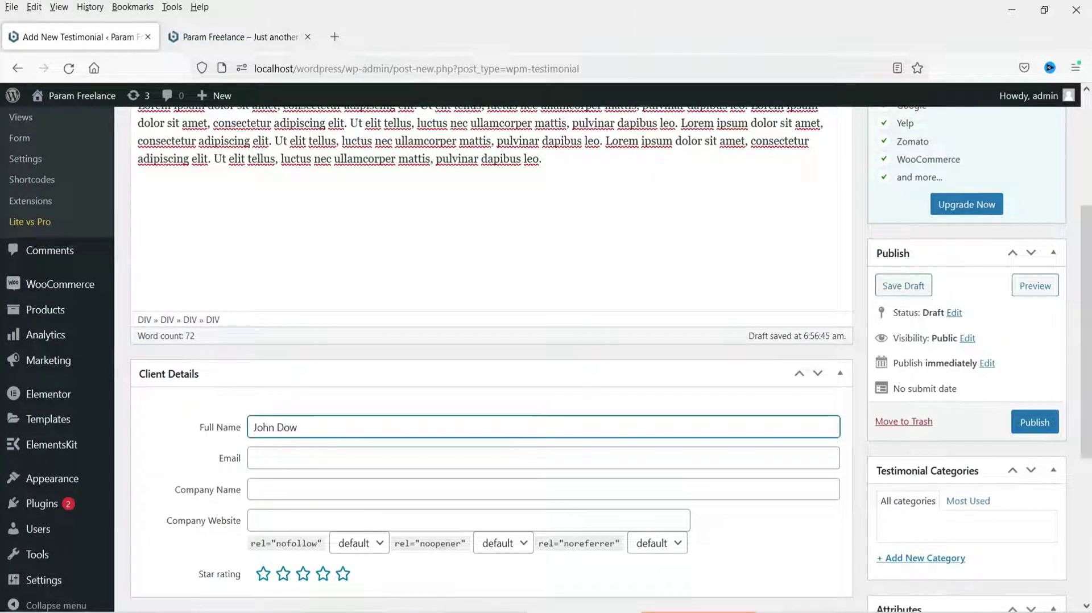
click(267, 463)
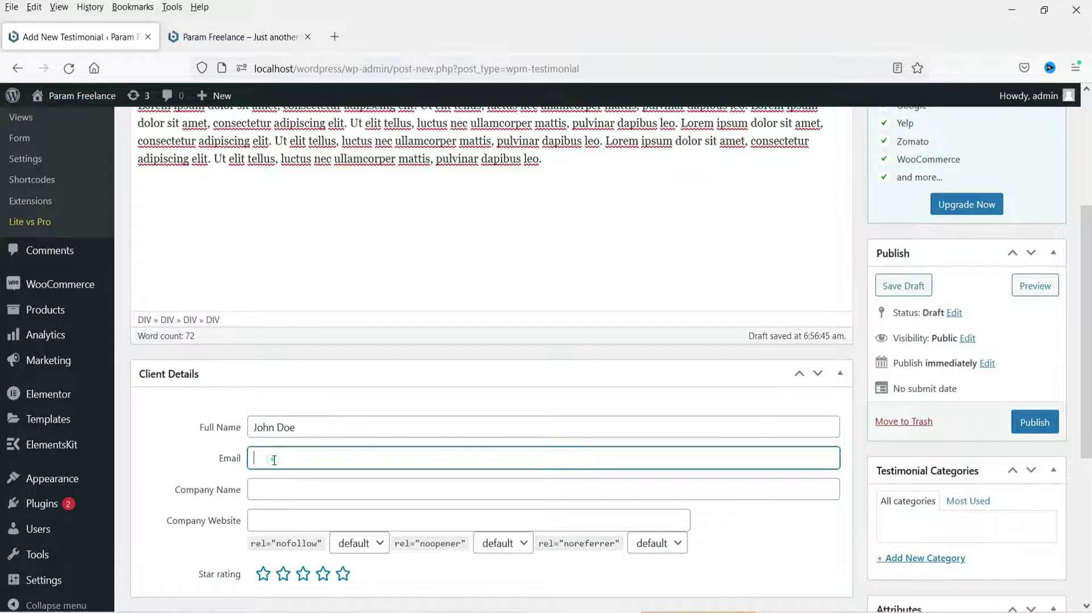
scroll(404, 451, down, 3)
click(302, 324)
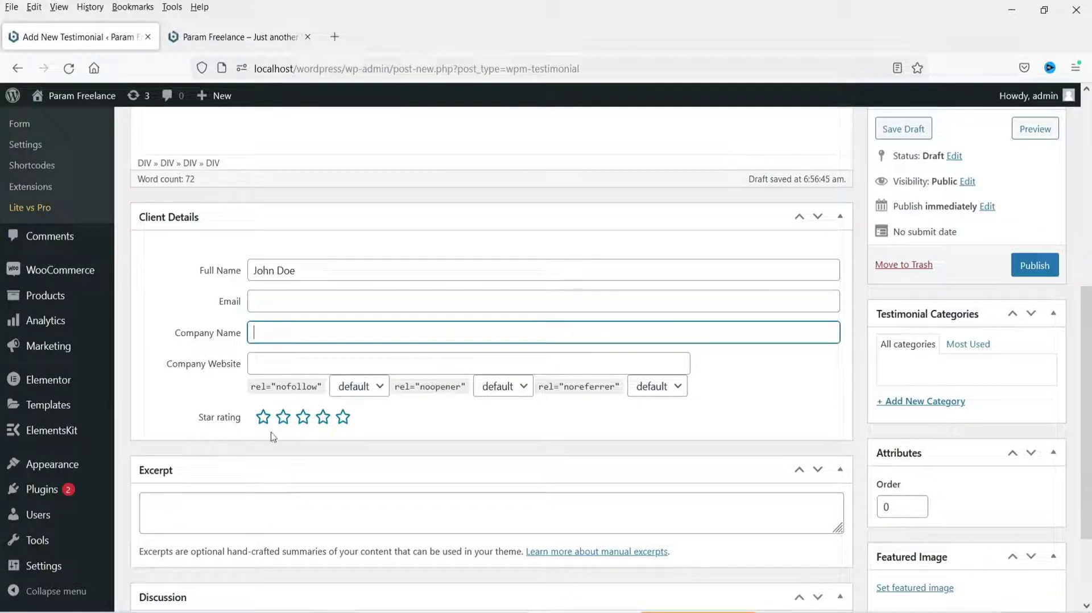
click(344, 424)
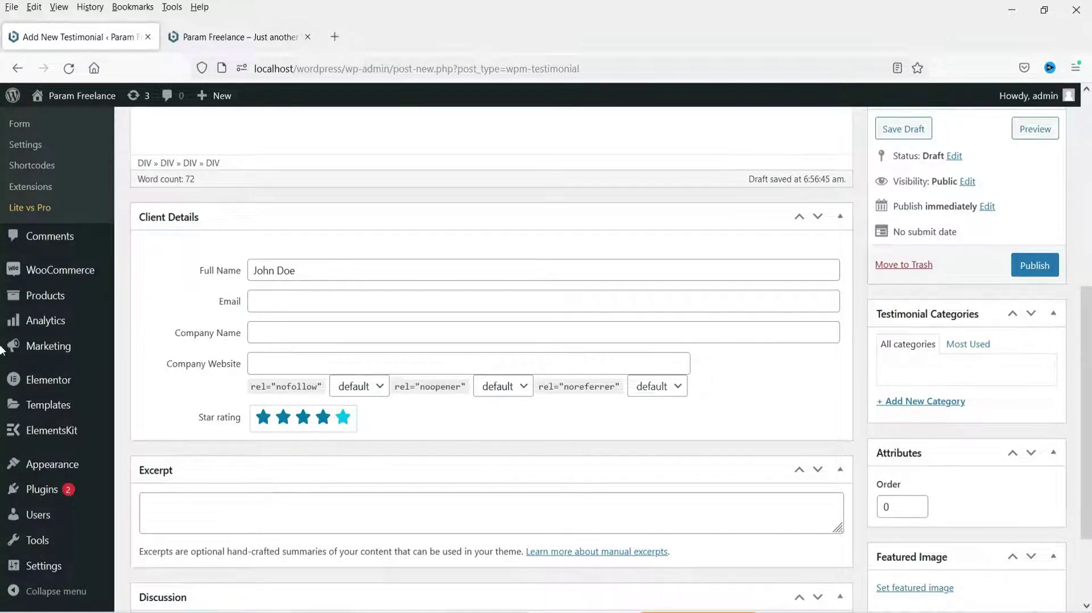
Disallow comments on the testimonial and set avatar-2.jpg from the media library as its featured image
scroll(621, 290, down, 2)
click(145, 515)
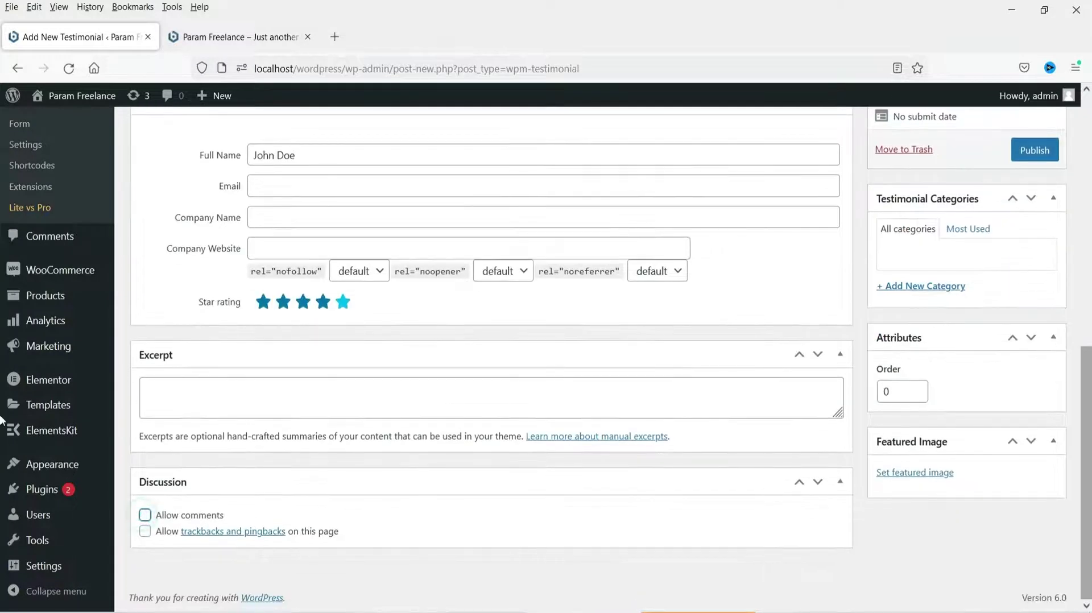
click(908, 475)
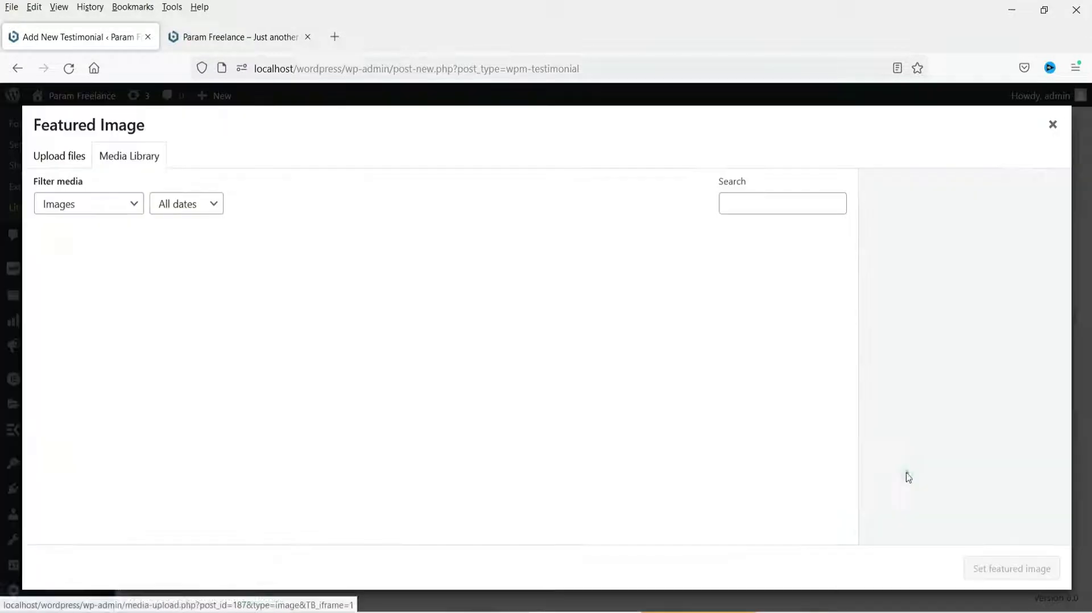
click(81, 300)
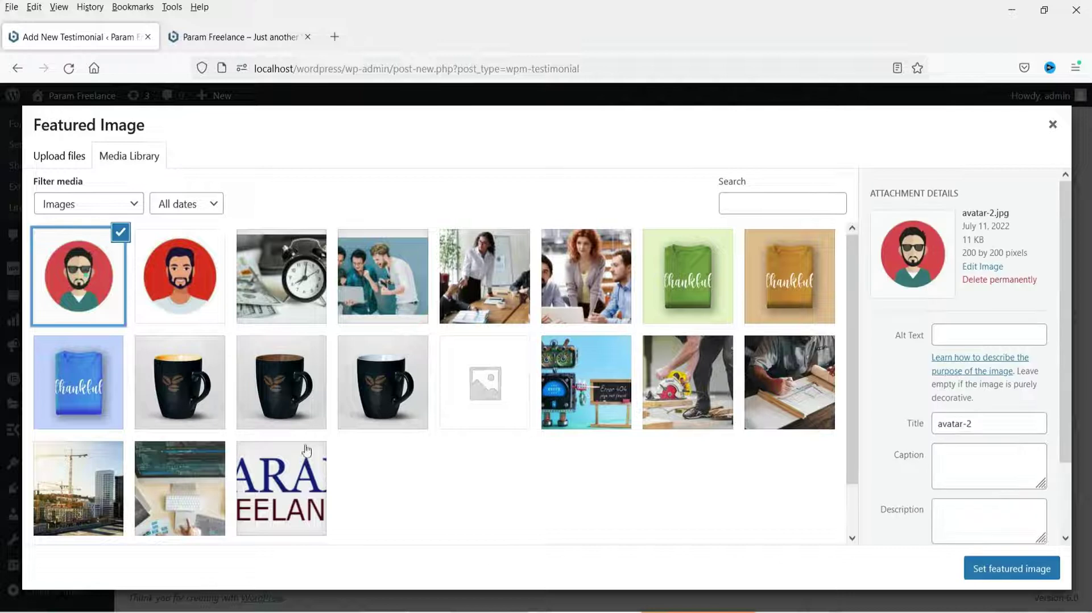
click(1006, 570)
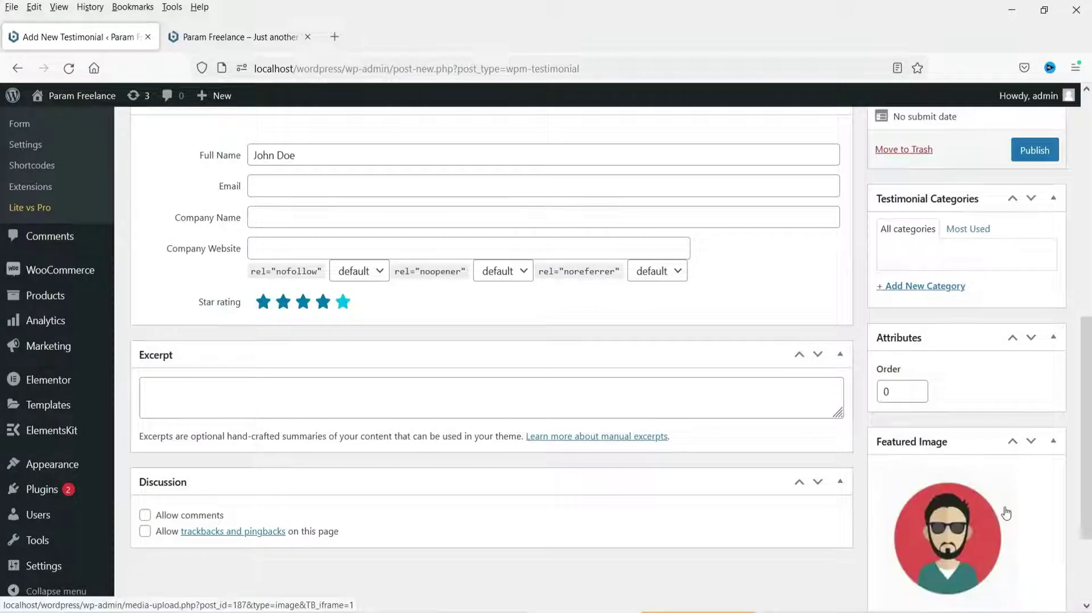
Publish the testimonial and open a blank new testimonial in a separate browser tab
scroll(480, 383, up, 8)
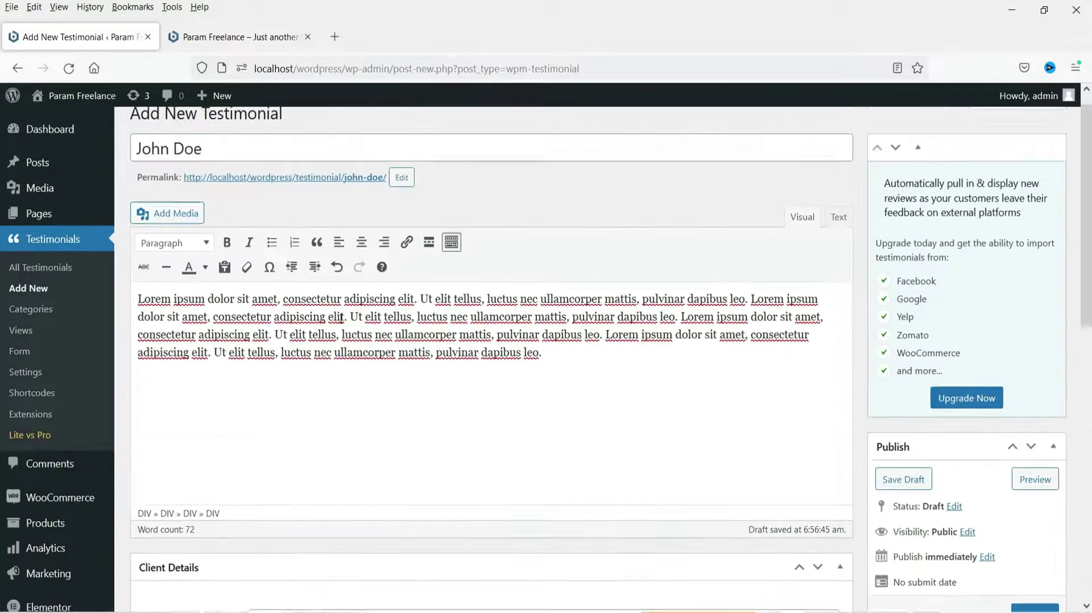
scroll(2, 293, down, 3)
click(1032, 482)
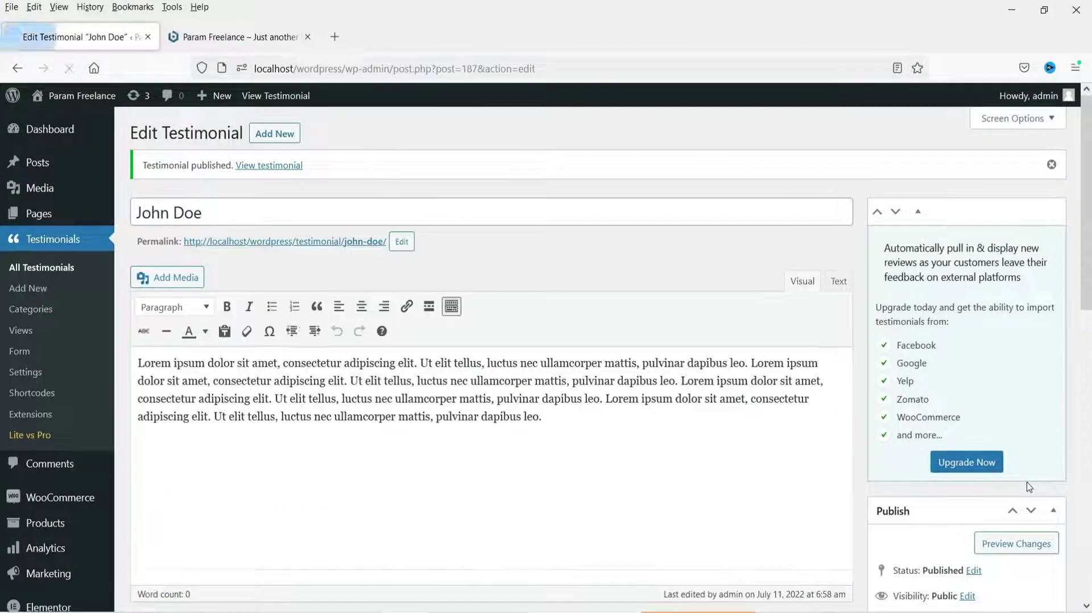
right_click(284, 139)
click(332, 151)
click(196, 37)
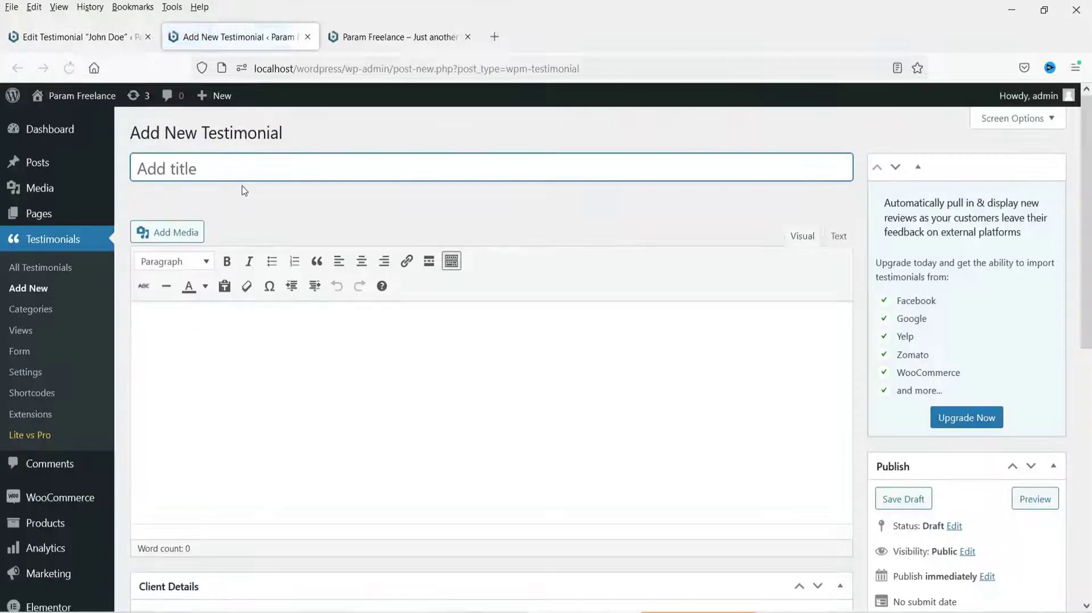
Title the second testimonial with the client's name and paste the "Lorem ipsum dolor sit amet" placeholder text four times into its body
text(Michael)
click(341, 349)
key(ctrl+v)
key(ctrl+v)
key(ctrl+v)
key(ctrl+v)
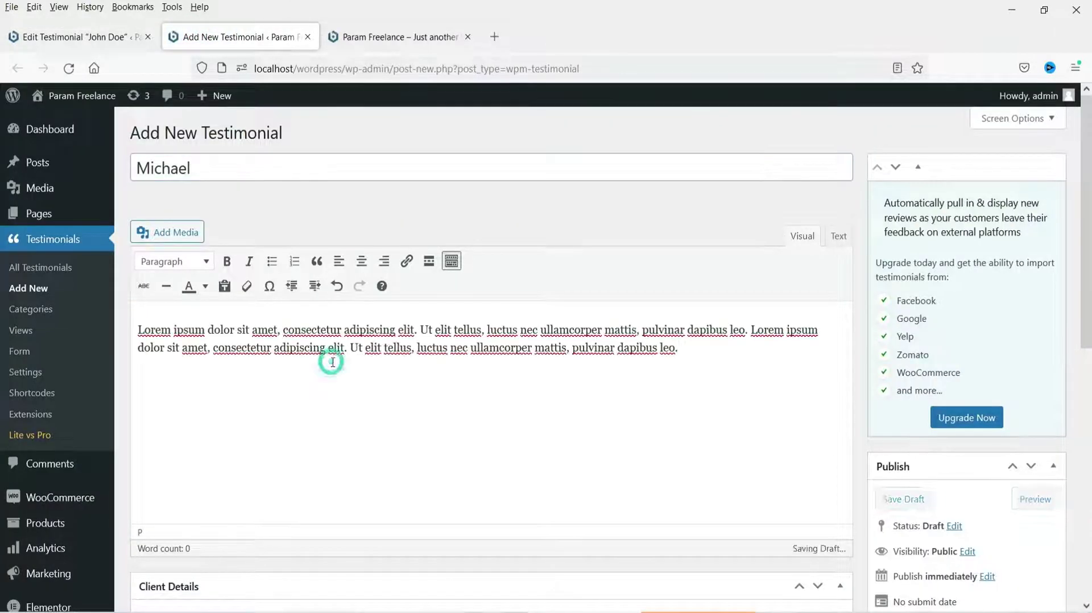
Enter the second client's name as Full Name in the Client Details and set a four-star rating
scroll(597, 370, down, 5)
click(270, 326)
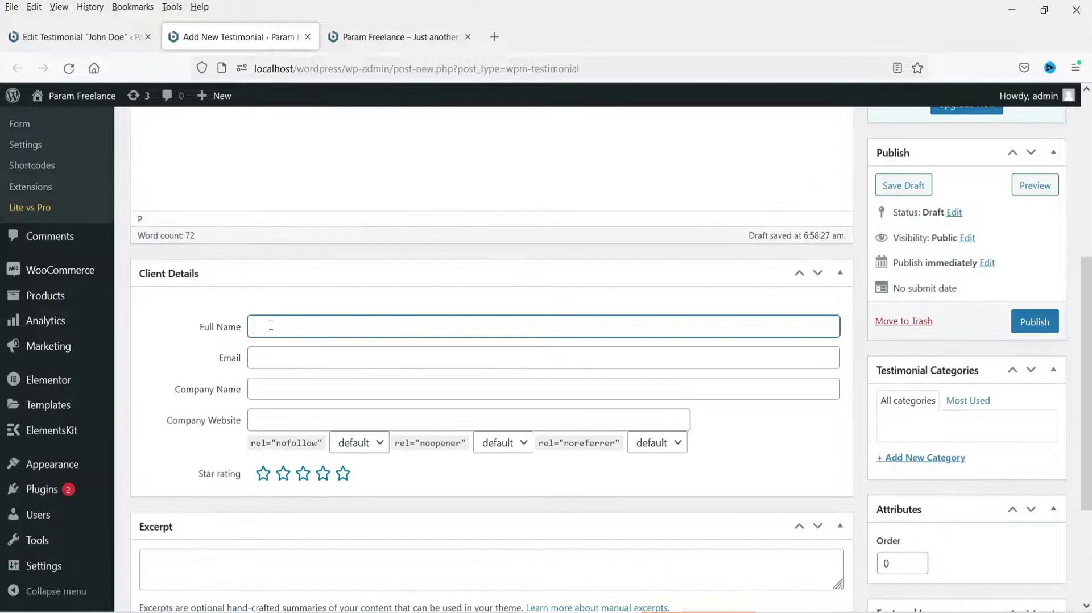
text(Michael)
click(322, 475)
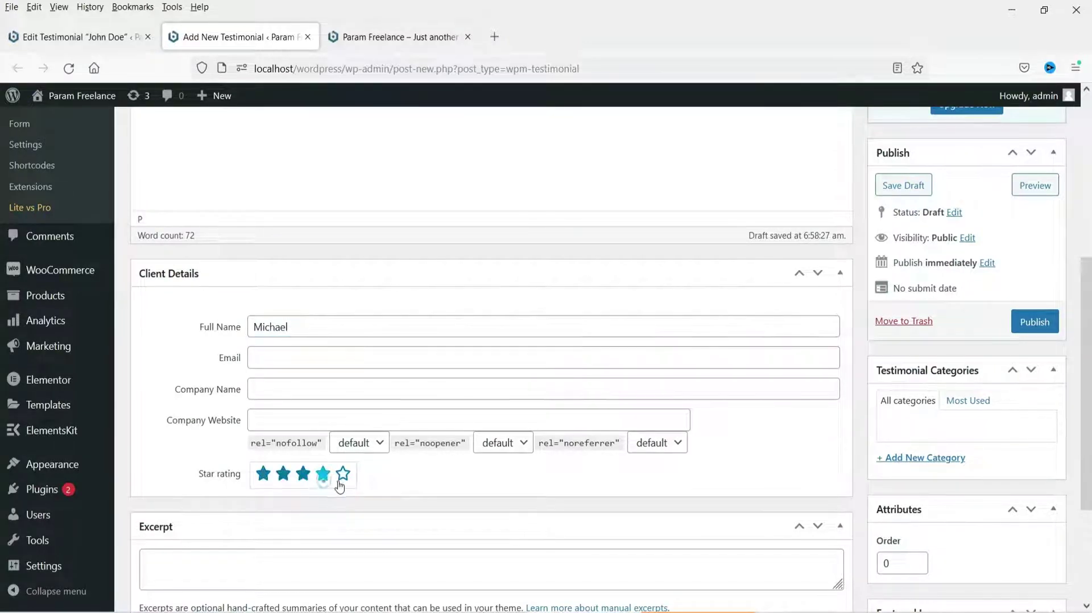
Set avatar-1.jpg as the second testimonial's featured image and publish the testimonial
scroll(1033, 421, down, 3)
click(919, 481)
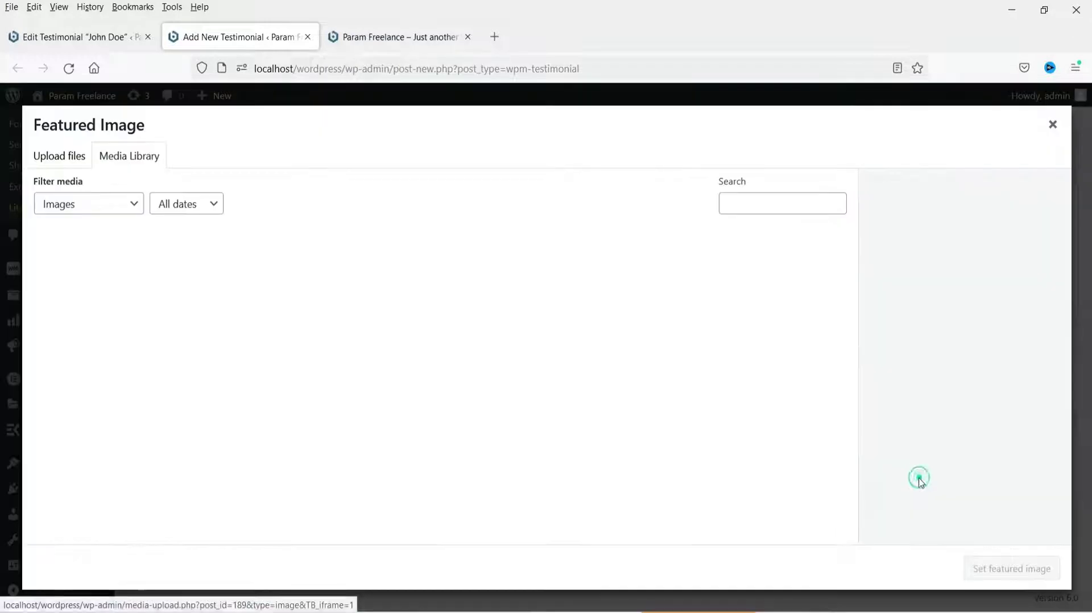
click(208, 313)
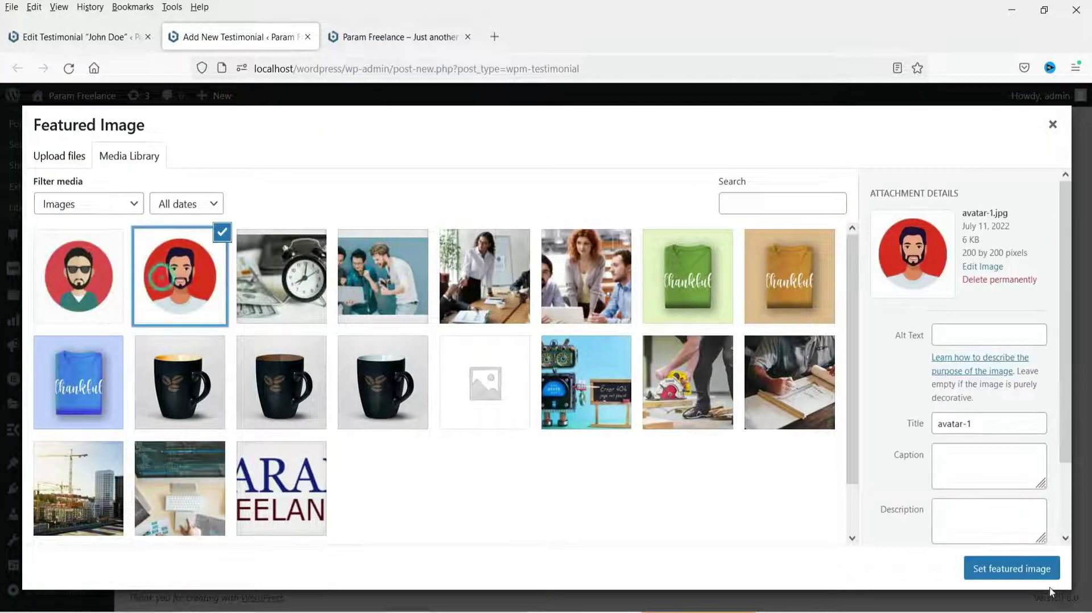
click(1032, 568)
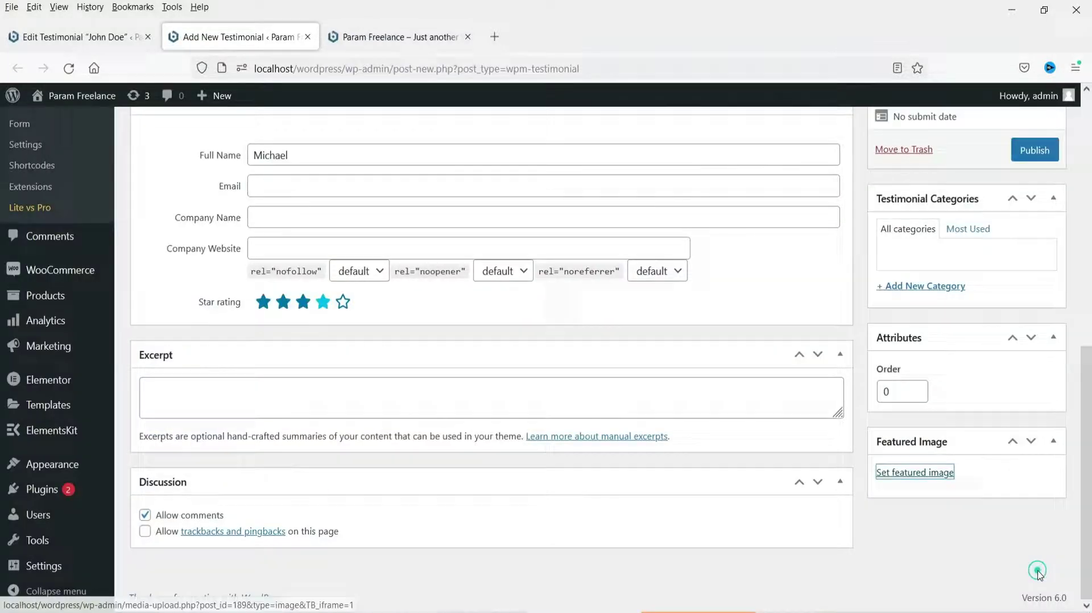
click(1035, 150)
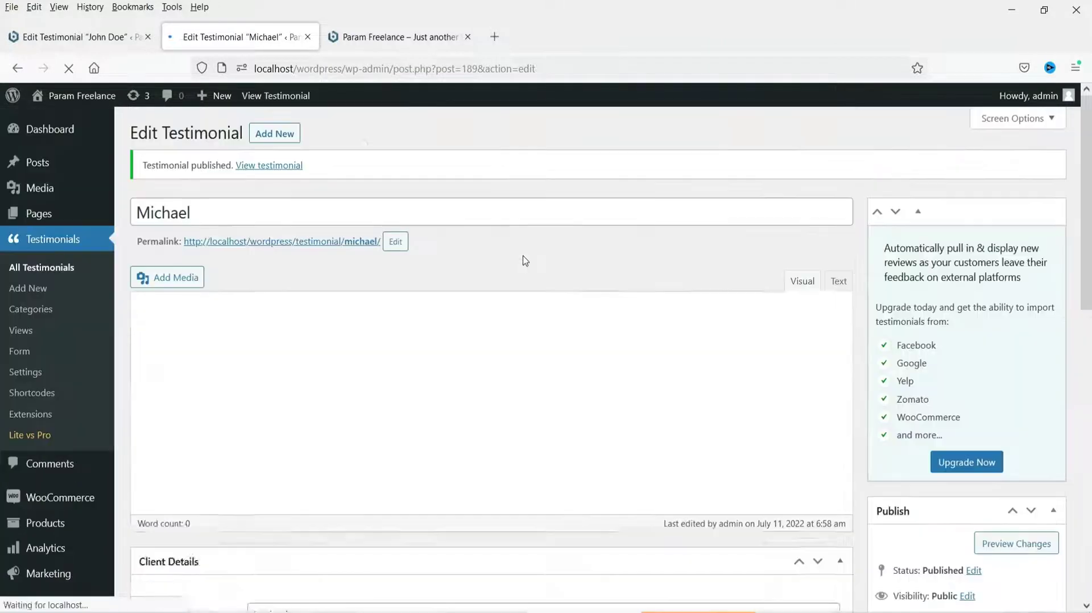
Add a third testimonial titled with the client's name and fill its body with the repeated "Lorem ipsum dolor sit amet" placeholder text
click(275, 140)
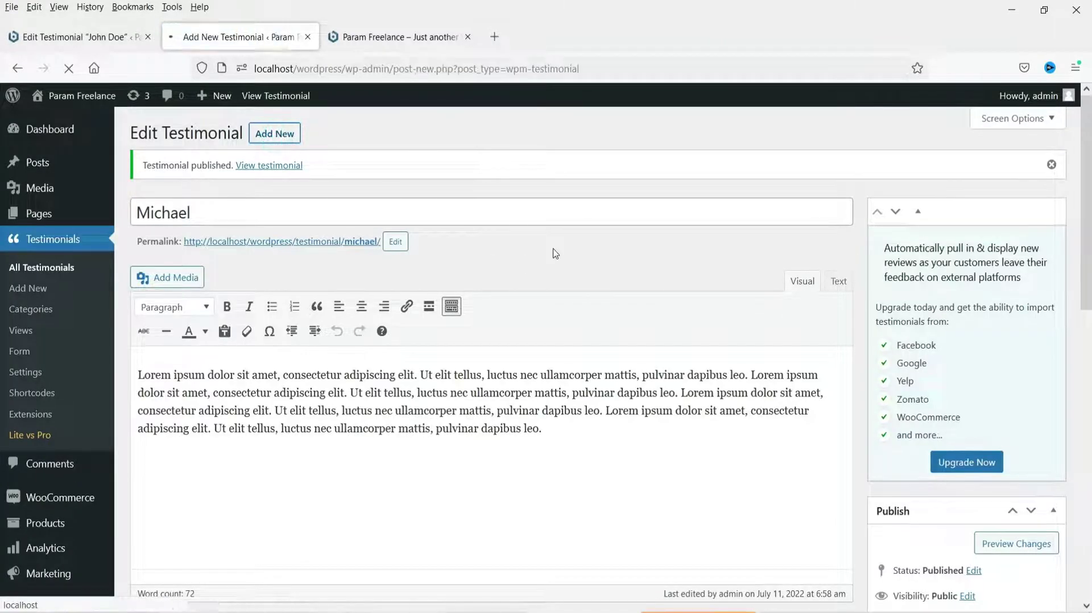
text(Sanya)
key(Tab)
text(Lorem ipsum dolor sit amet, consectetur adipiscing elit. Ut elit tellus, luctus nec ullamcorper mattis, pulvinar dapibus leo. Lorem ipsum dolor sit amet, consectetur adipiscing elit. Ut elit tellus, luctus nec ullamcorper mattis, pulvinar dapibus leo.)
Enter the third client's name as Full Name in the Client Details and set a five-star rating
scroll(315, 327, down, 5)
click(314, 326)
text(Sanya)
click(341, 476)
Set avatar-1.jpg as the third testimonial's featured image and publish the testimonial
scroll(341, 476, down, 3)
click(941, 476)
click(183, 275)
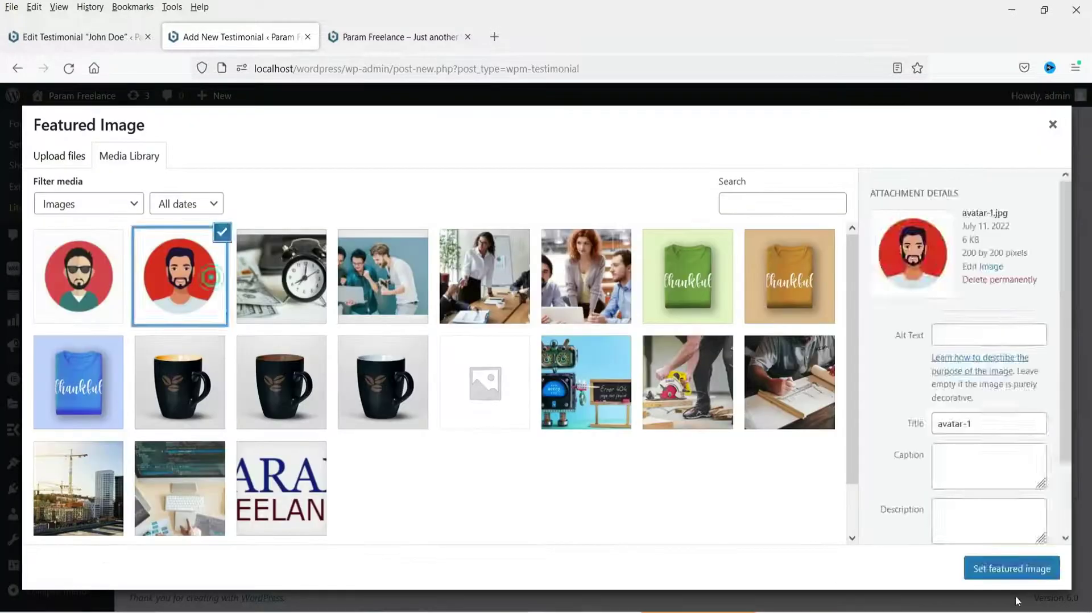
click(1006, 568)
click(1035, 150)
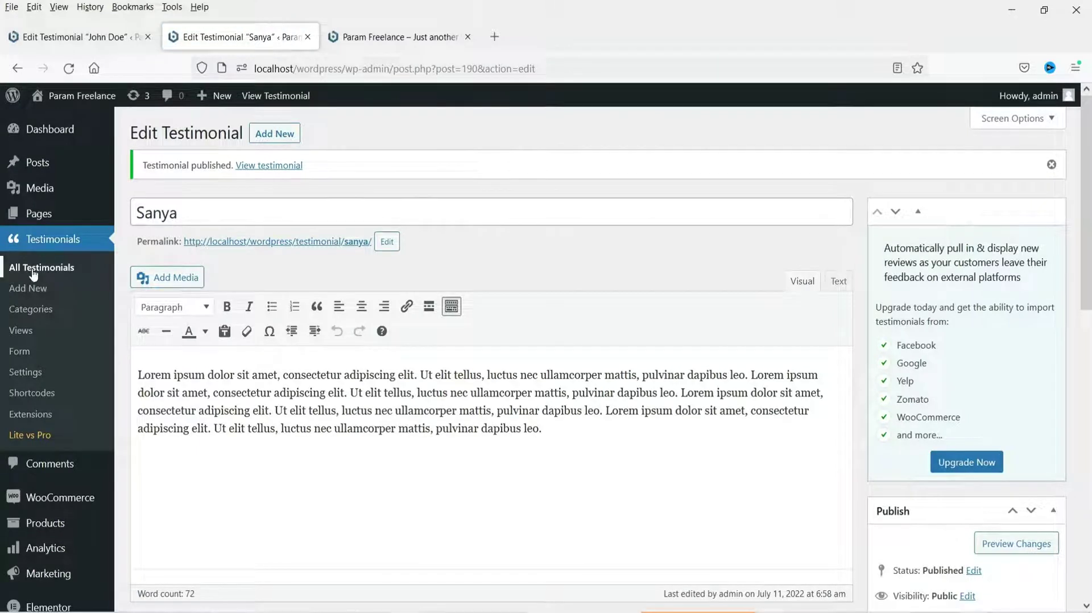
Check the list of all testimonials and add a new testimonial view in Display mode
click(33, 274)
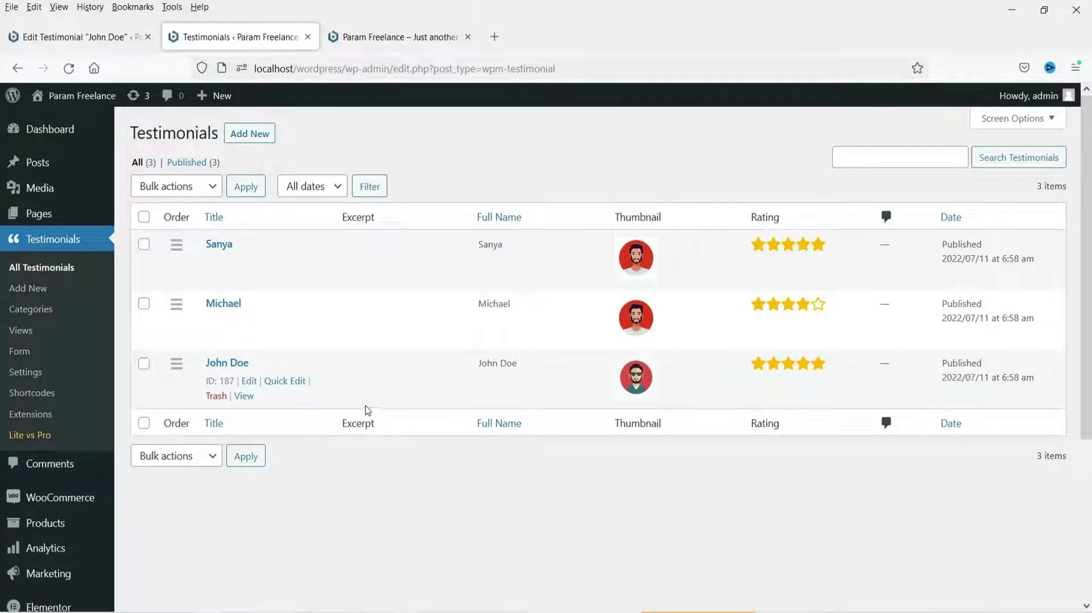
click(23, 336)
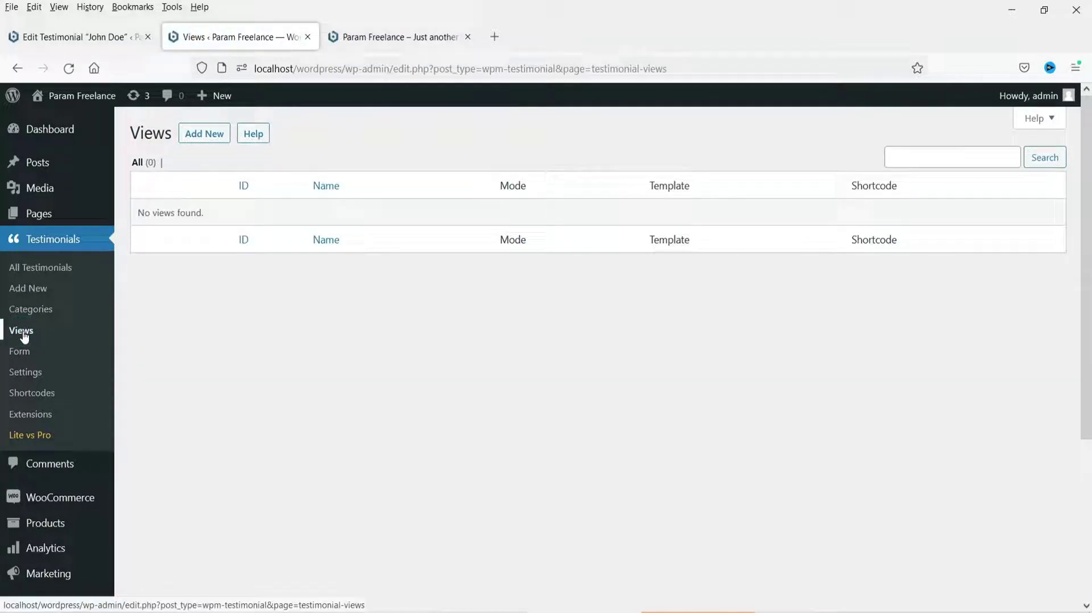
click(206, 134)
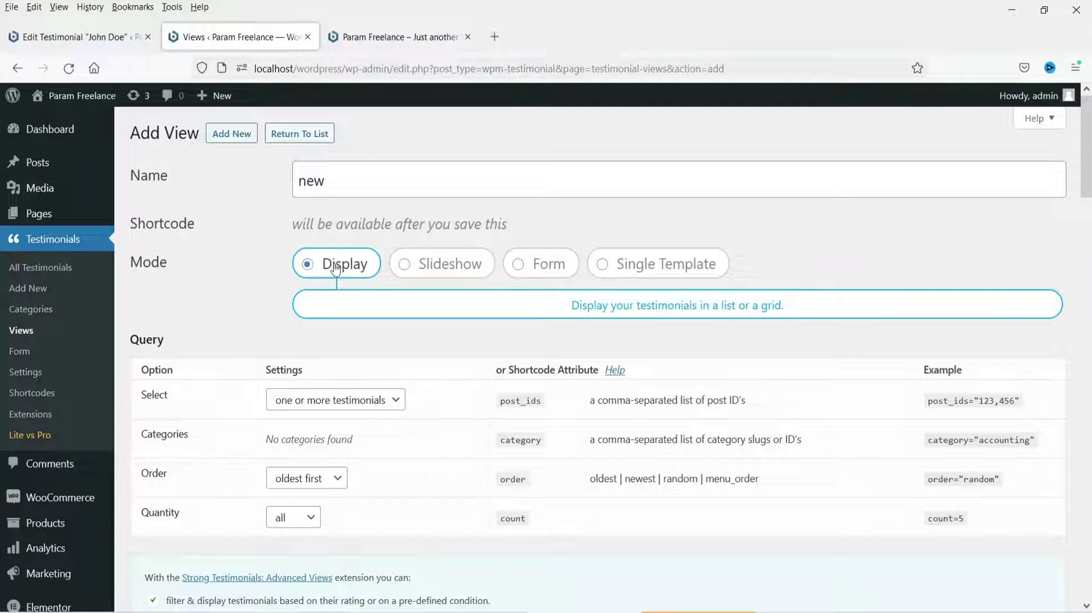
click(358, 272)
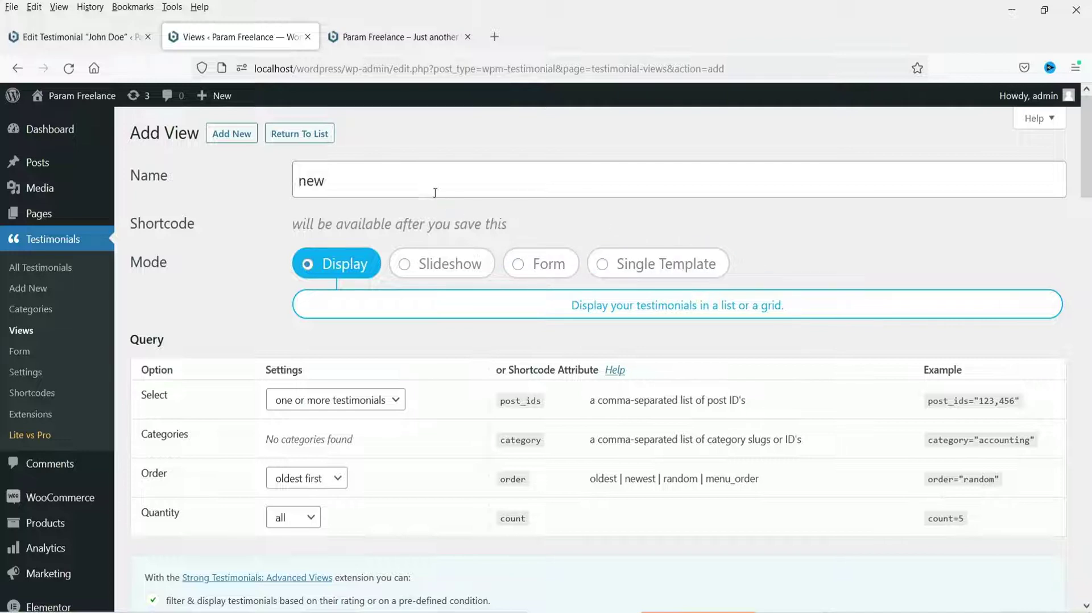
Name the new view "Show Reviews"
drag(409, 183, 206, 182)
text(SHow)
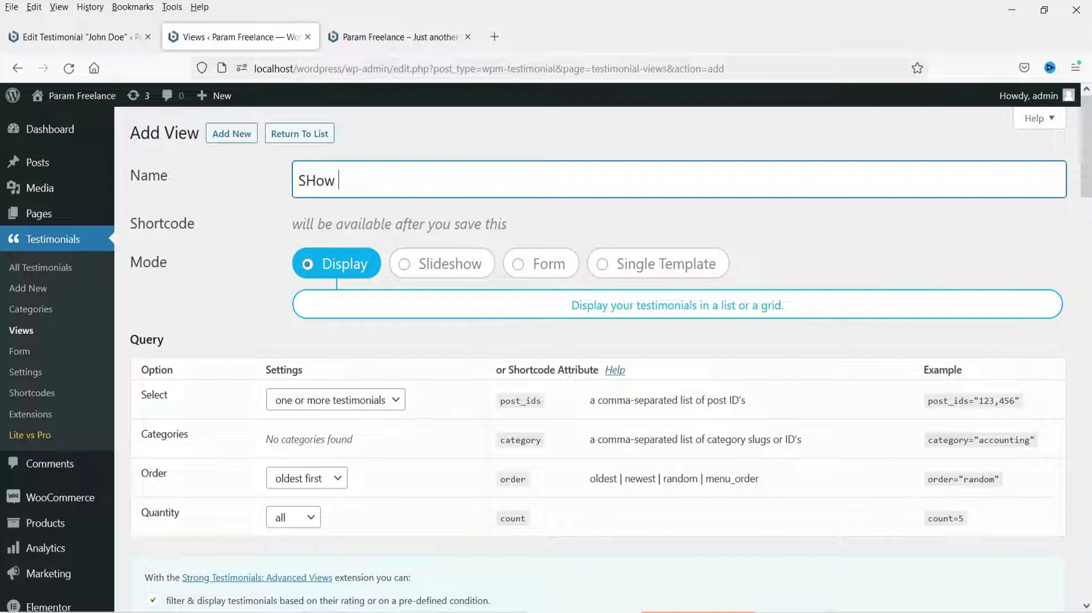
text( Reviews)
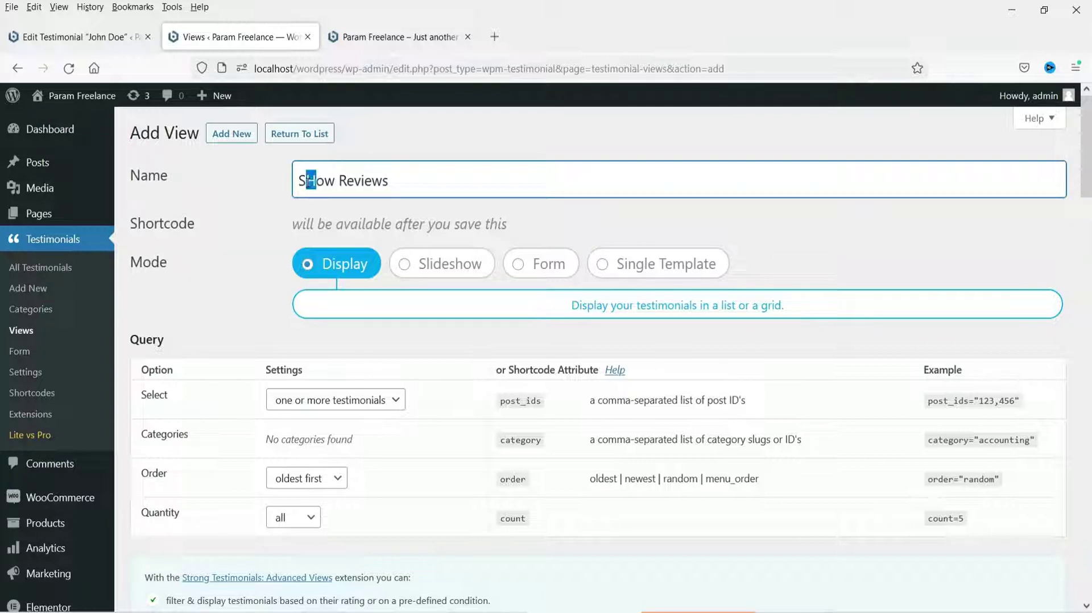
text(h)
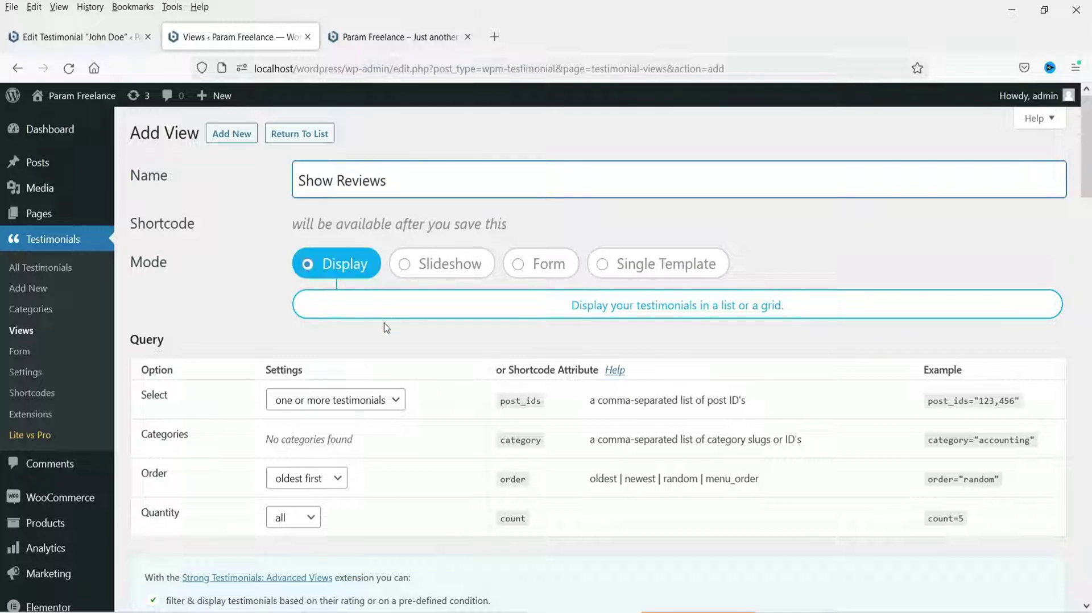
Keep the view's query on one or more testimonials and set its order to newest first
scroll(386, 328, down, 3)
click(352, 255)
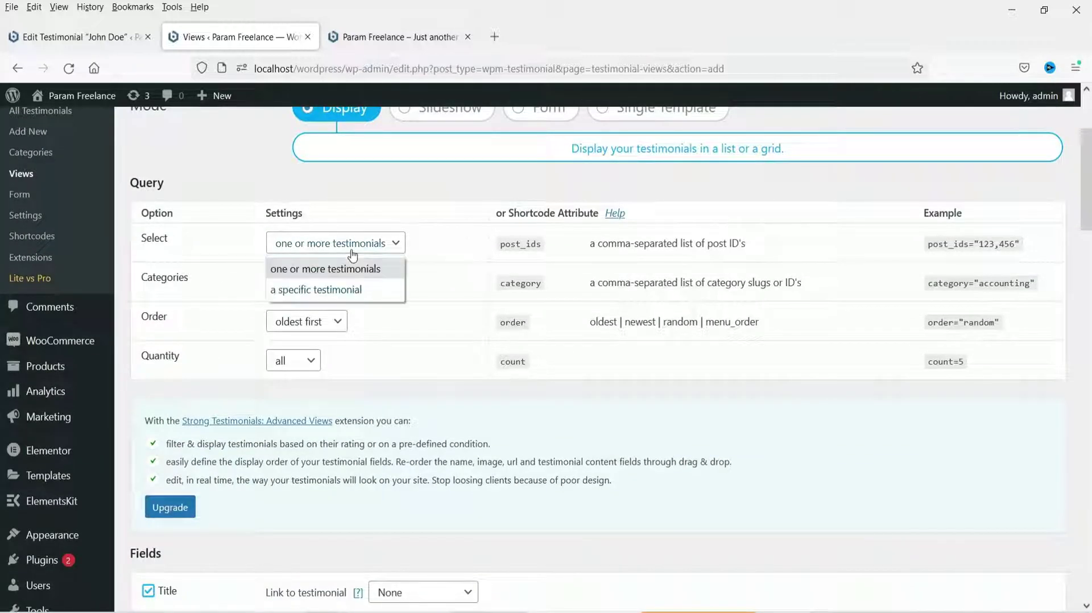
click(354, 255)
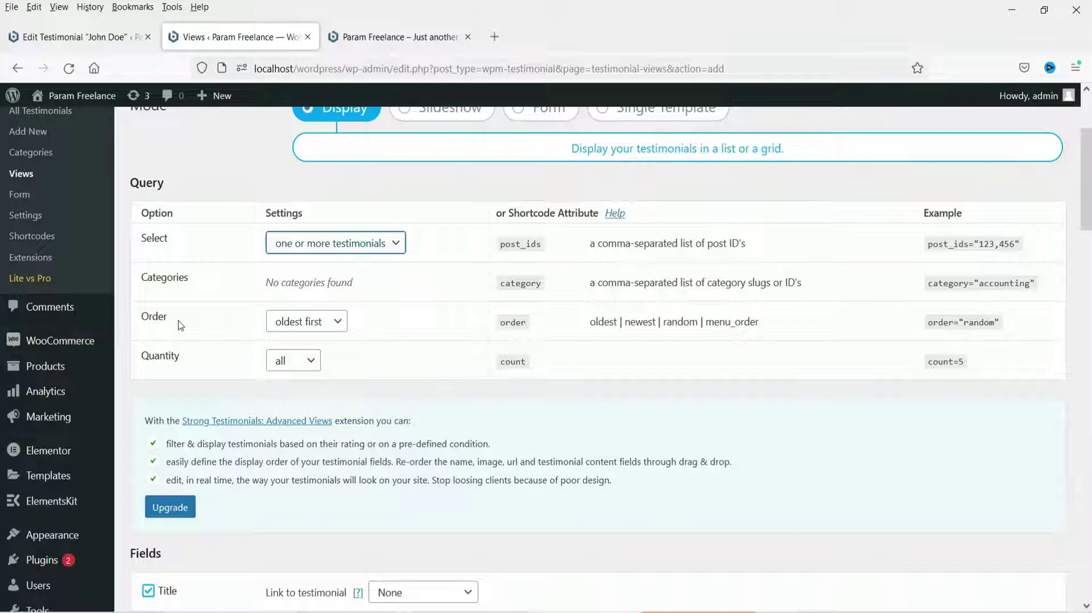
click(334, 325)
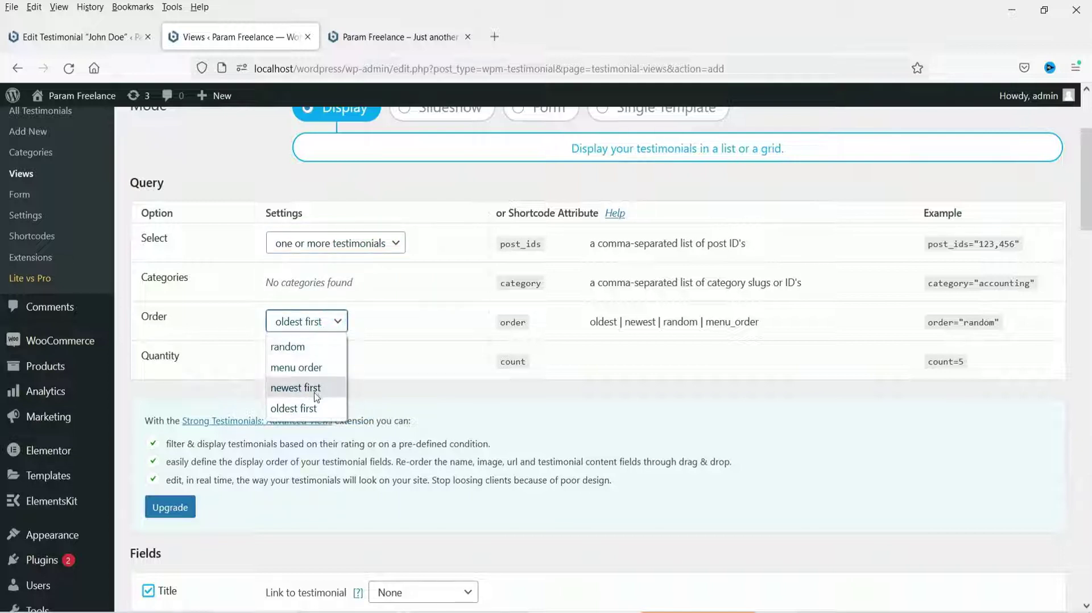
click(313, 390)
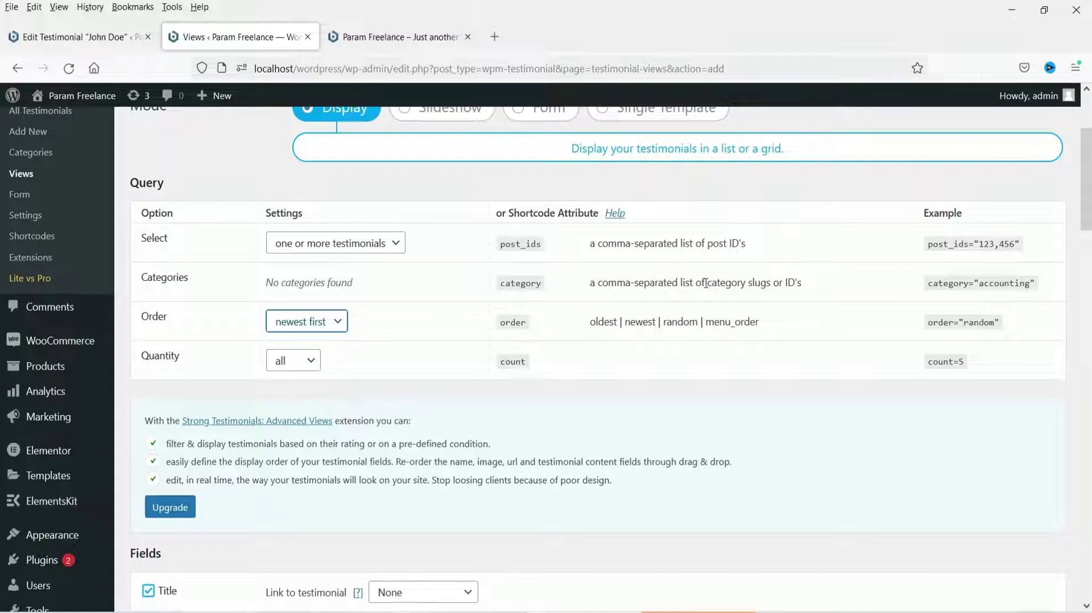
Exclude the Title from the fields shown in the view
scroll(561, 297, down, 7)
scroll(228, 307, up, 3)
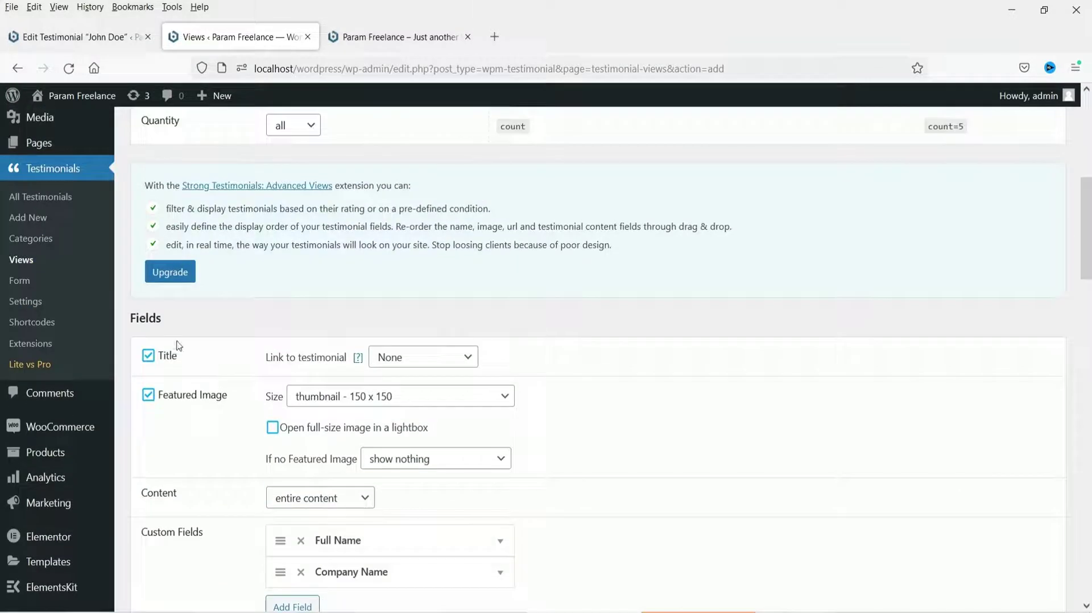
click(146, 357)
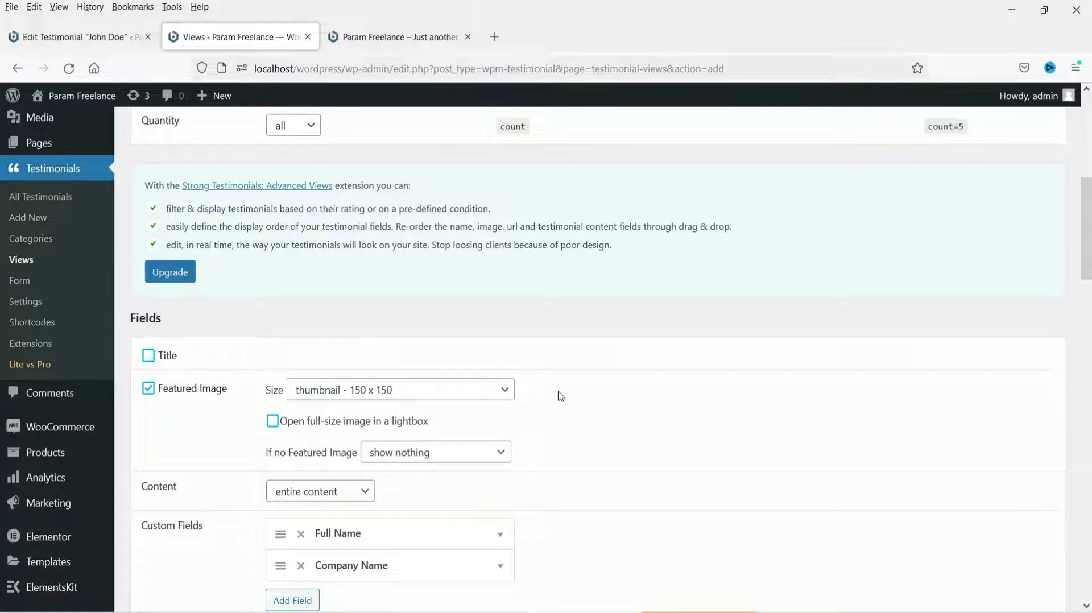
Remove the Company Name custom field from the fields shown in the view
scroll(710, 342, down, 3)
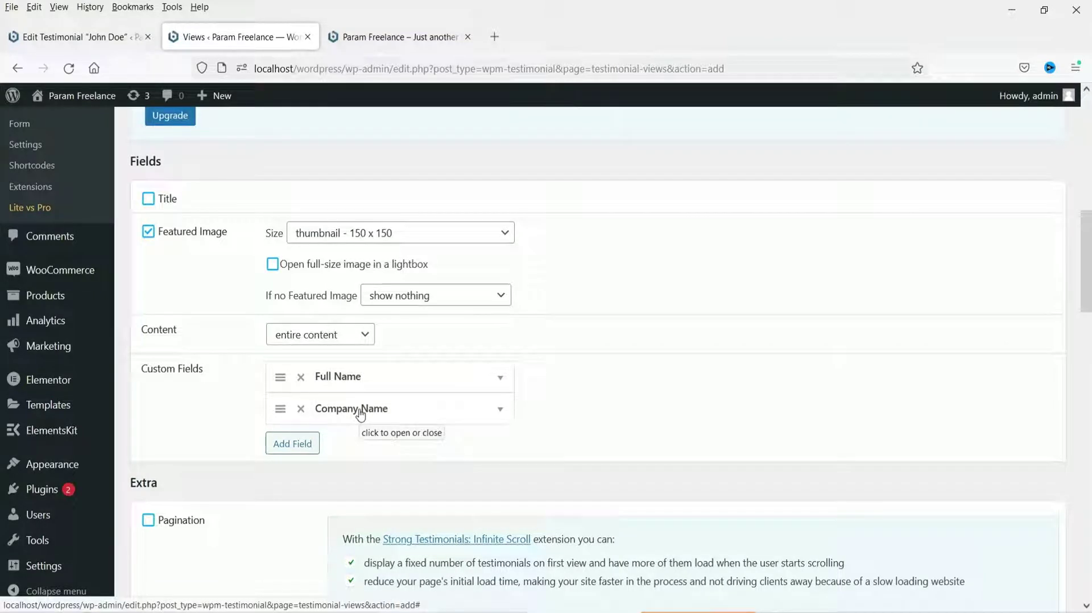
click(301, 408)
click(606, 371)
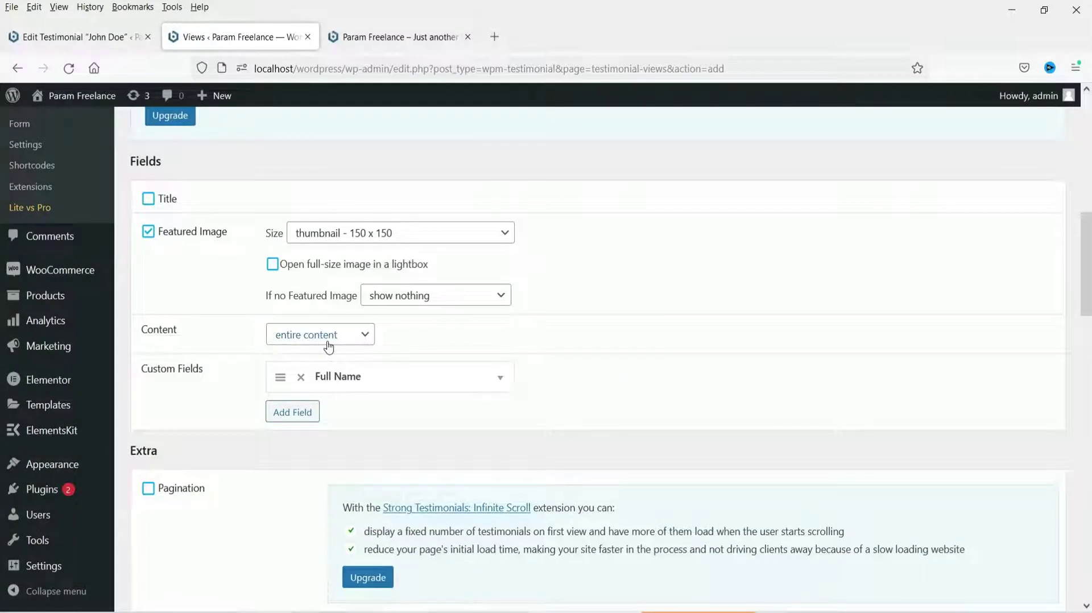
Add a custom field to the view using the star_rating field
click(301, 412)
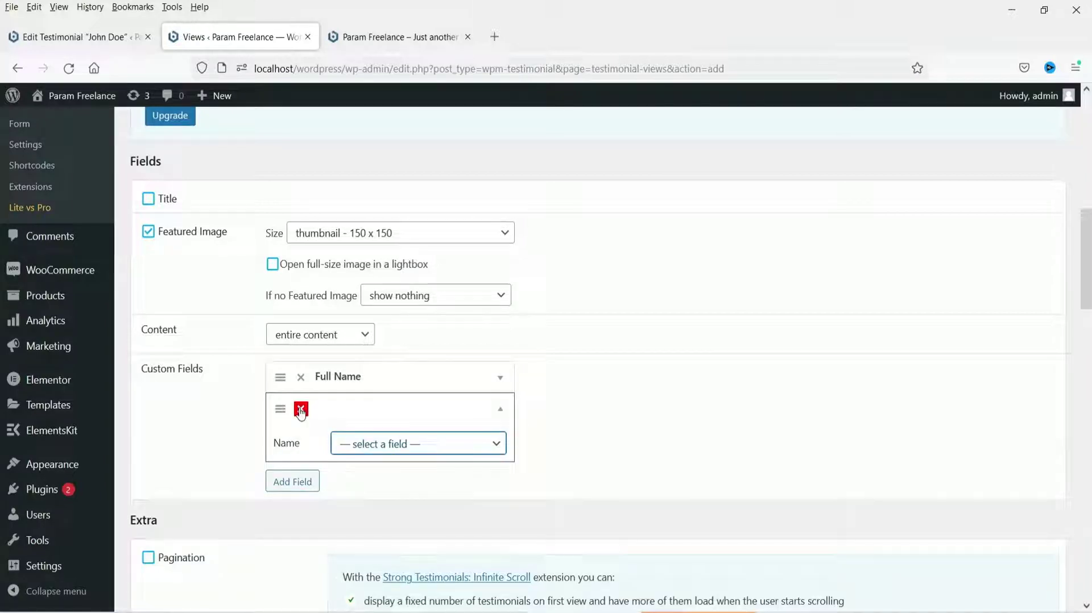
click(420, 446)
click(396, 341)
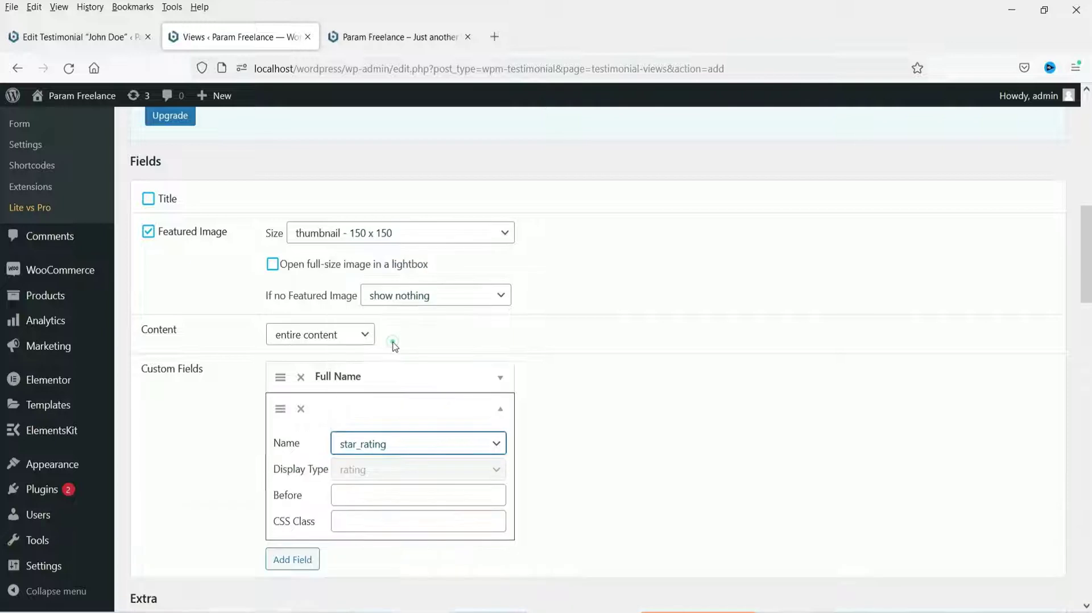
scroll(294, 356, down, 4)
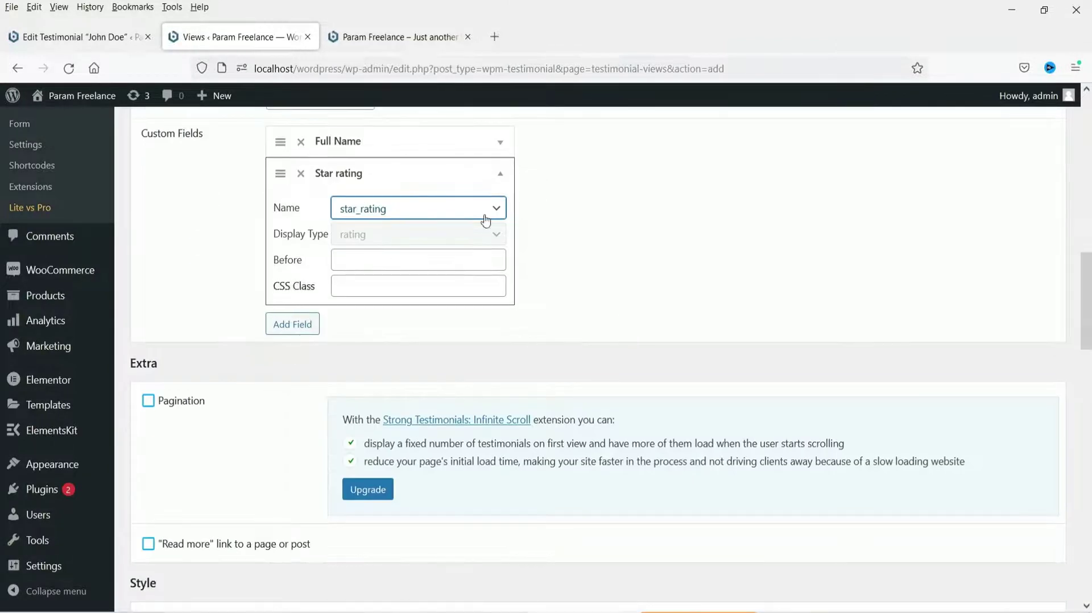
scroll(485, 219, up, 3)
Set the view's style template to Simple
scroll(560, 284, down, 5)
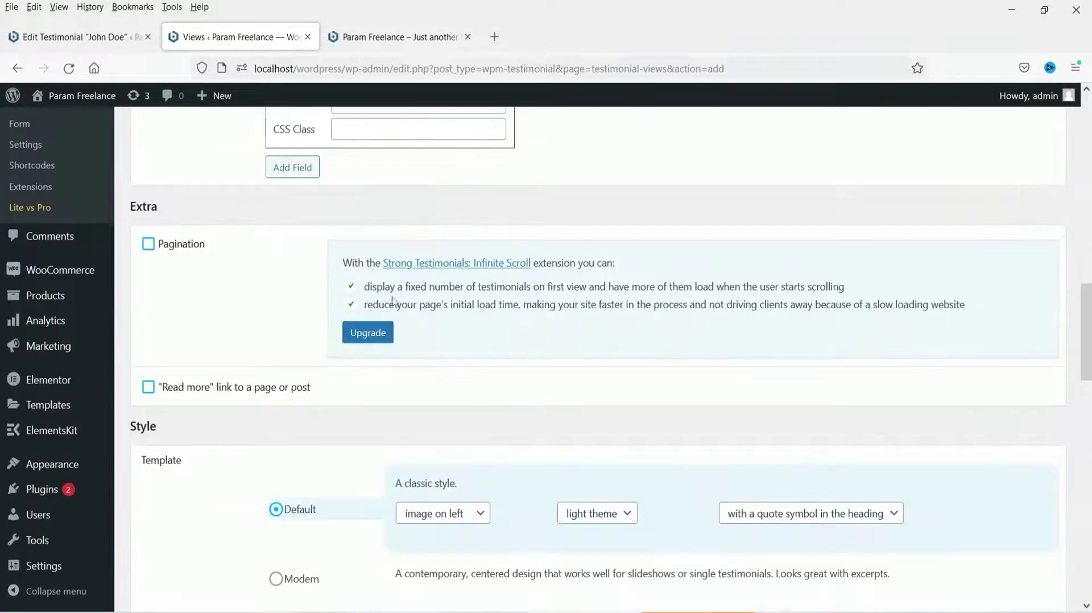
scroll(507, 301, down, 4)
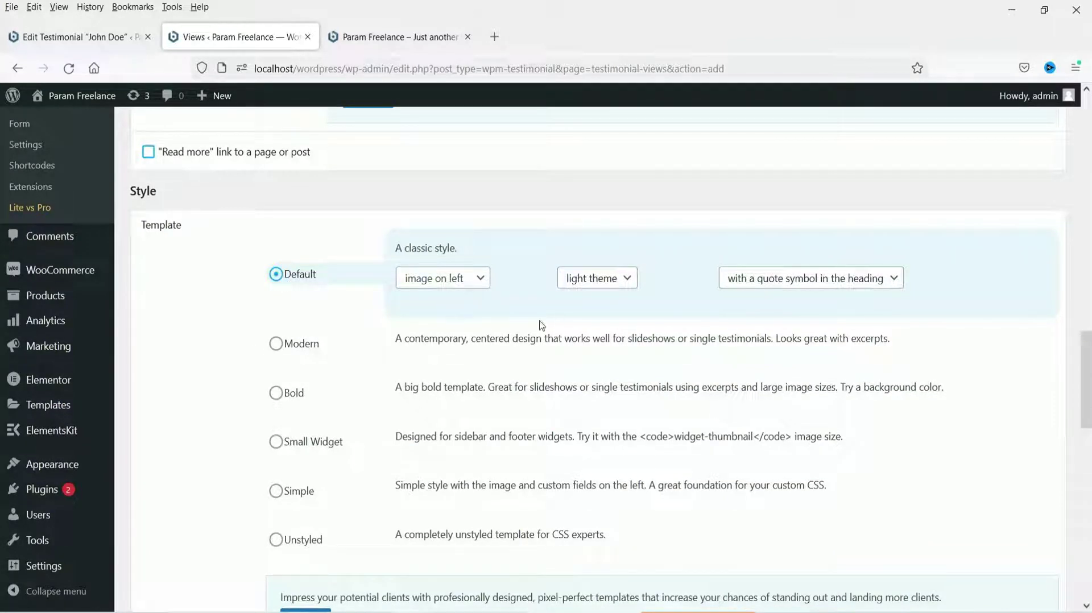
scroll(542, 325, down, 3)
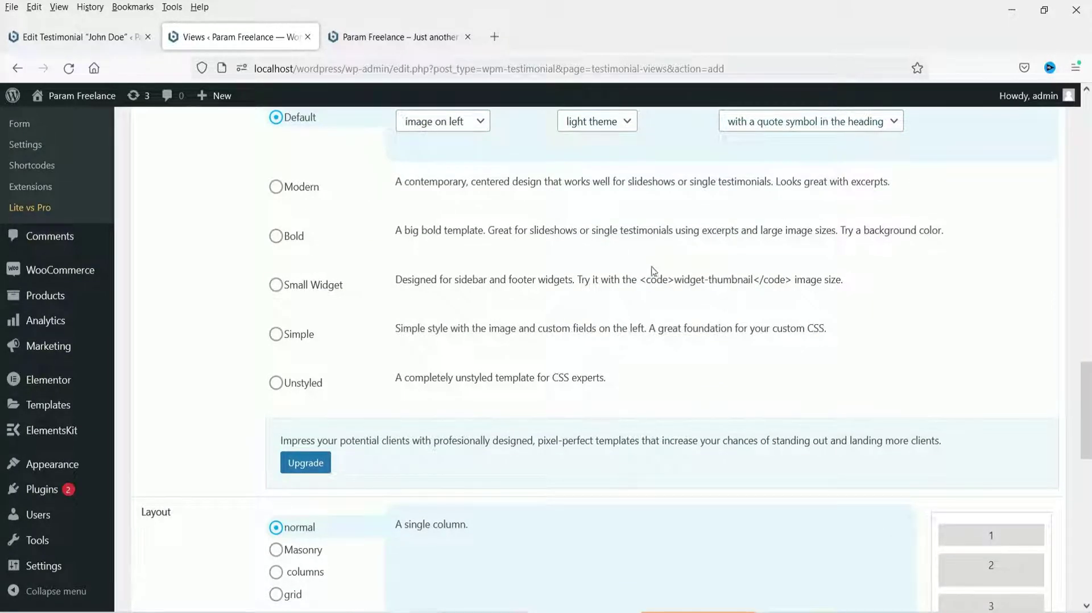
click(276, 337)
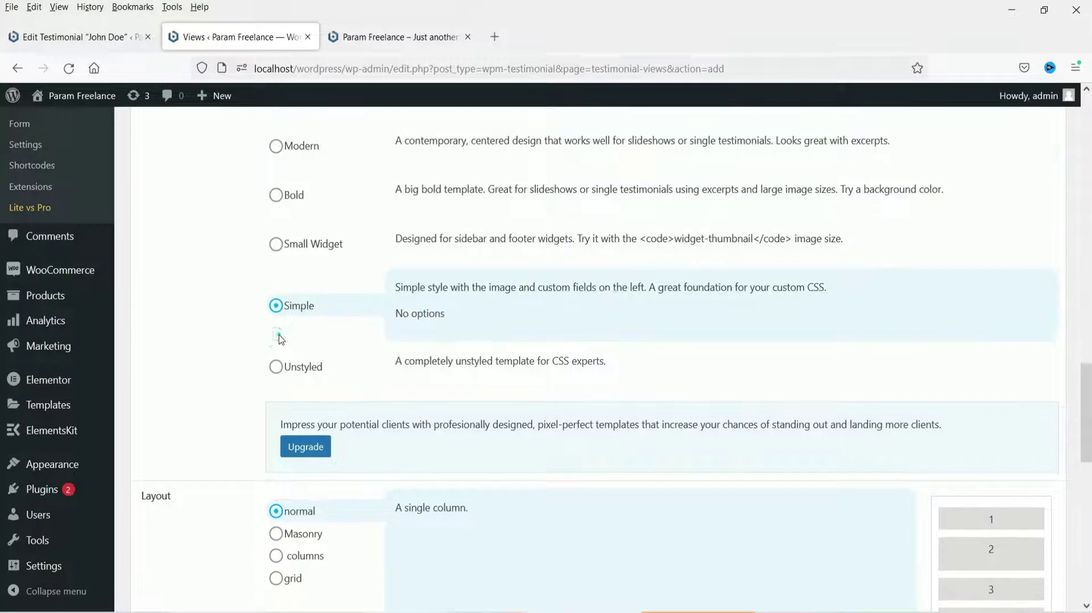
Try the Masonry, columns and grid layouts for the view and return the layout to normal
scroll(572, 289, down, 3)
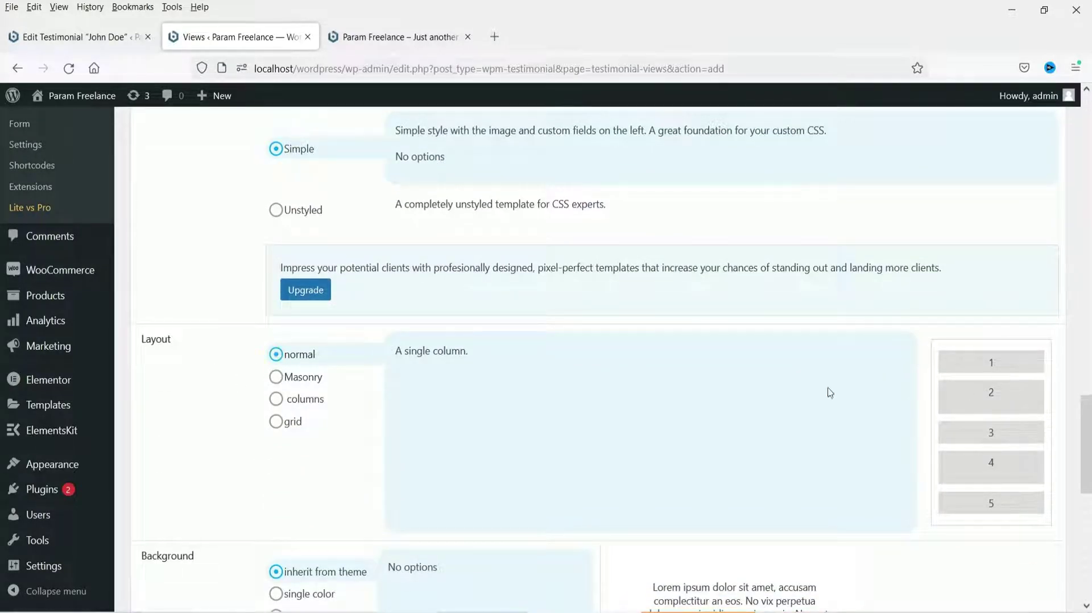
click(275, 377)
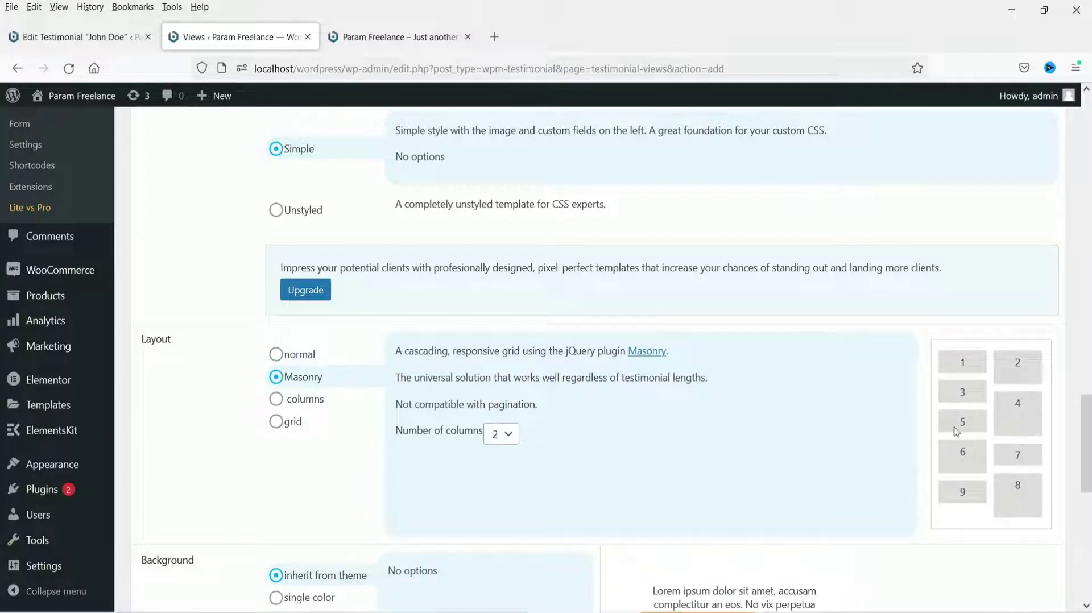
click(277, 399)
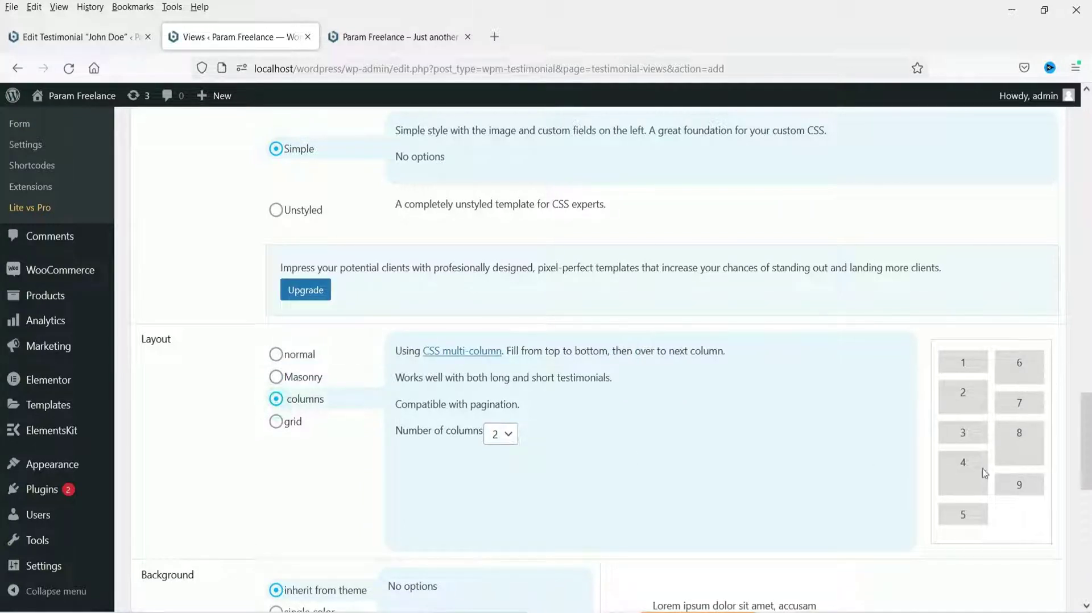
click(276, 422)
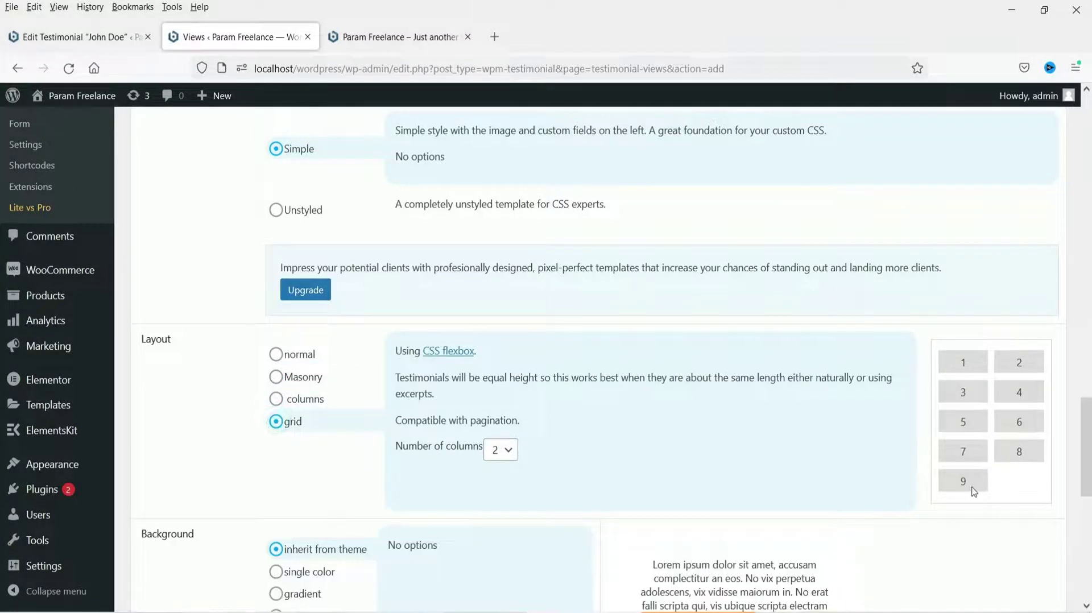
click(278, 354)
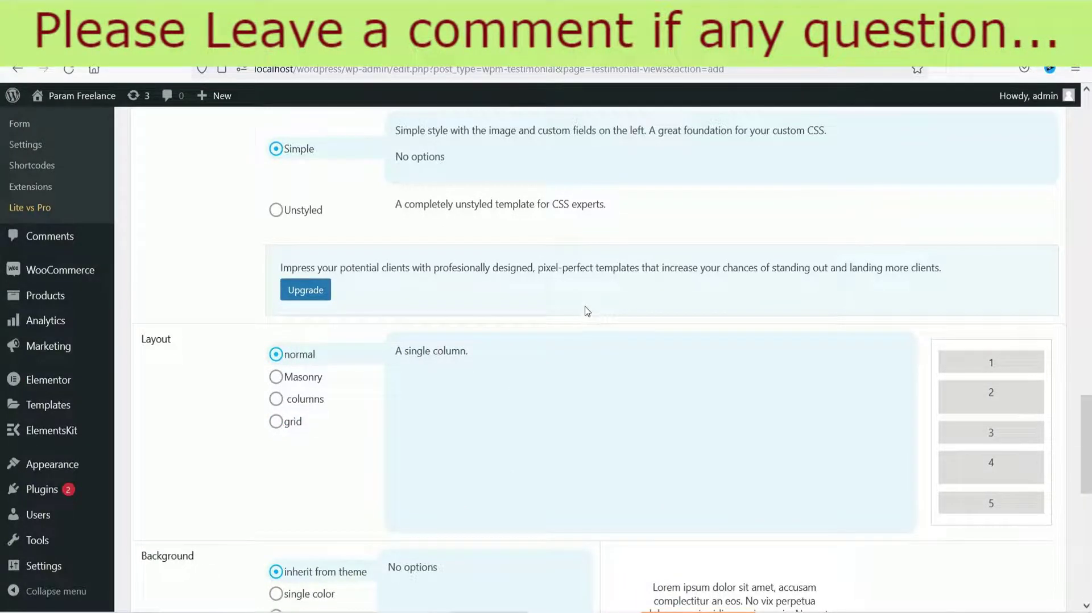
Set the view's background to a single light yellow-green color, about #f7ffdd
scroll(587, 311, down, 6)
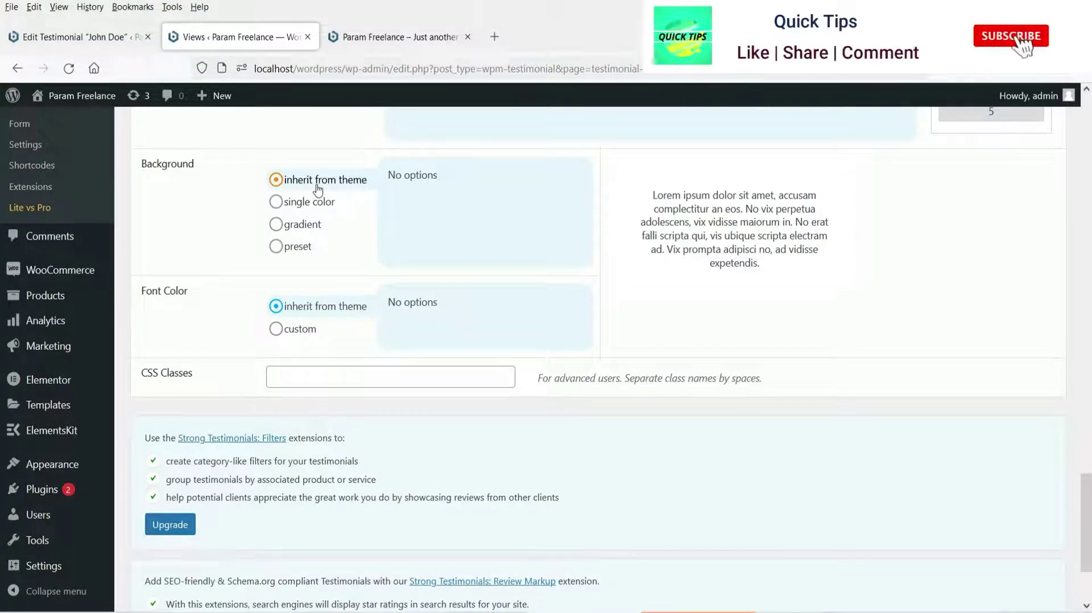
click(276, 205)
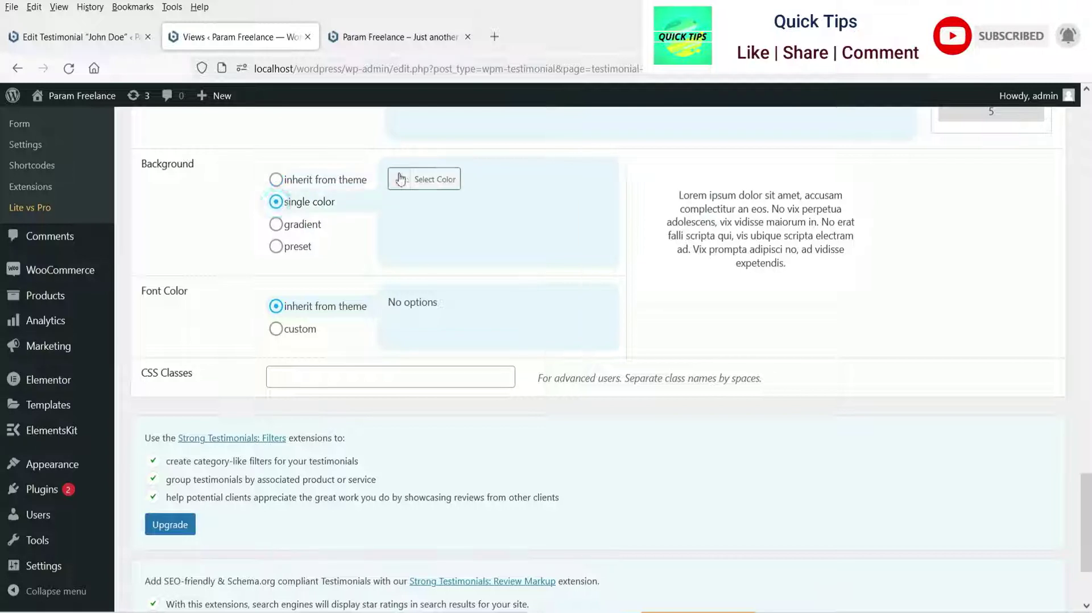
click(427, 179)
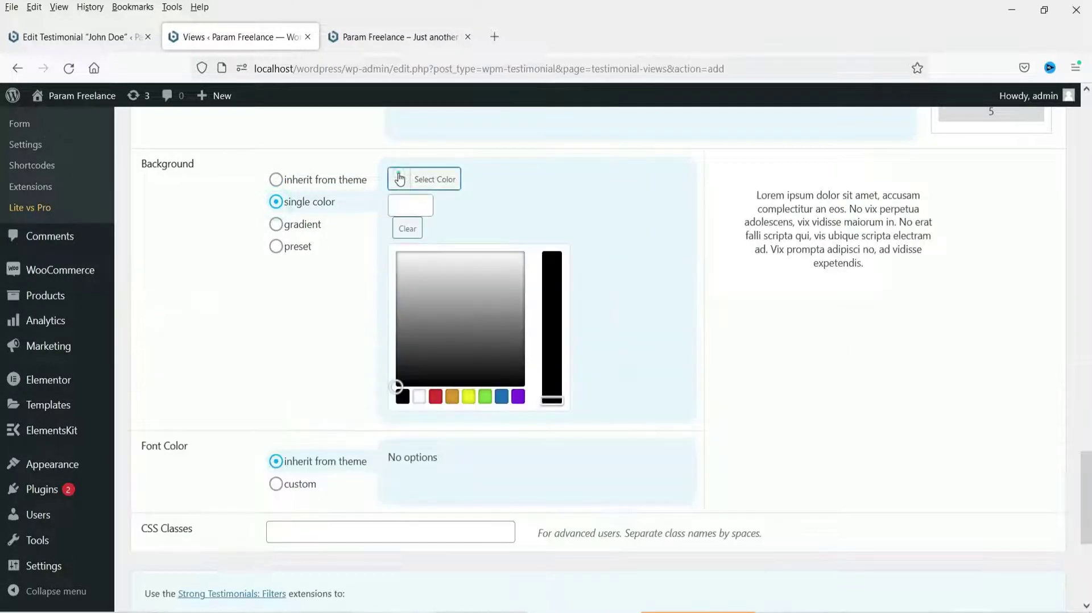
click(484, 401)
click(429, 272)
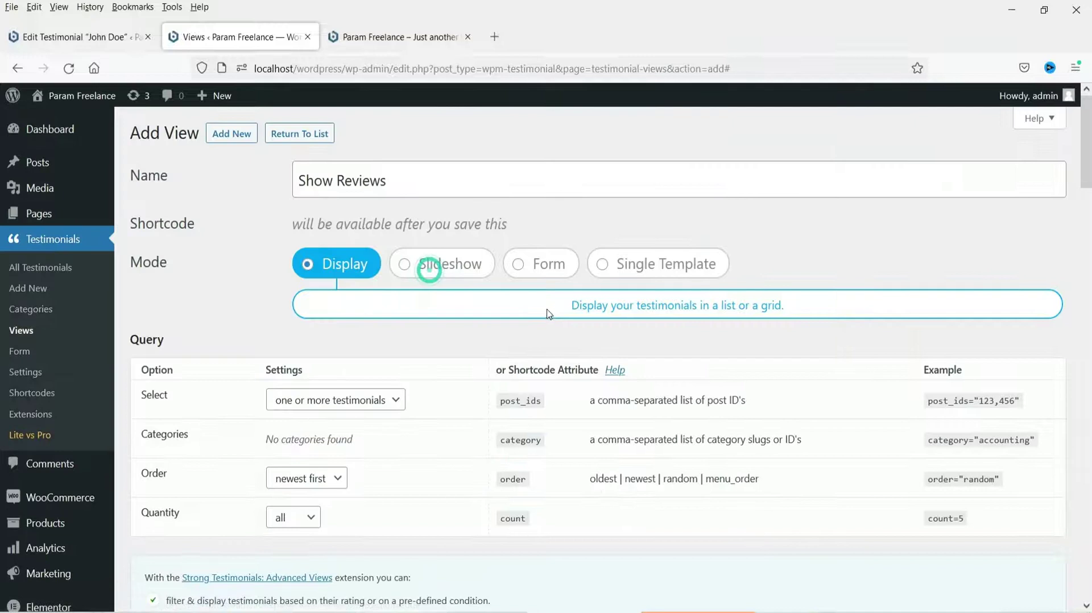
scroll(429, 268, down, 10)
drag(429, 429, 417, 403)
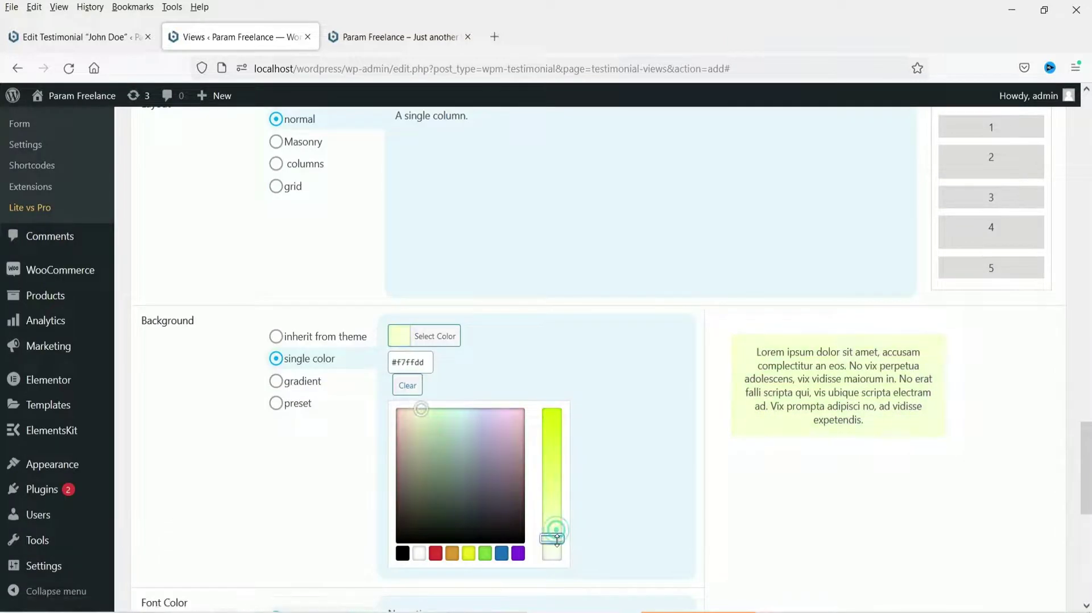
click(210, 443)
Set the view's font color to custom black
scroll(207, 437, down, 6)
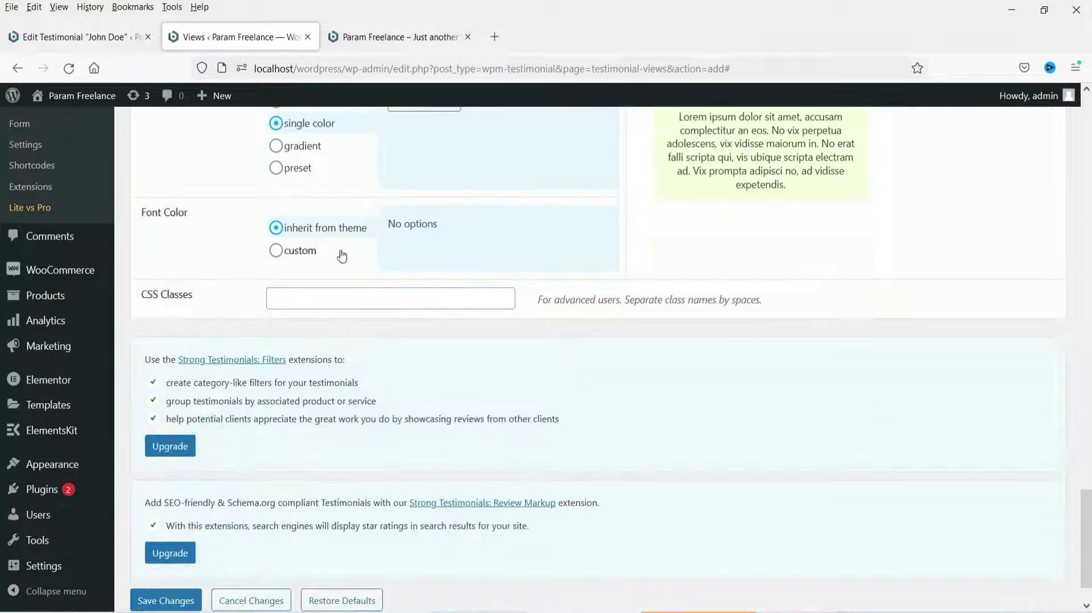
scroll(341, 256, up, 2)
click(276, 328)
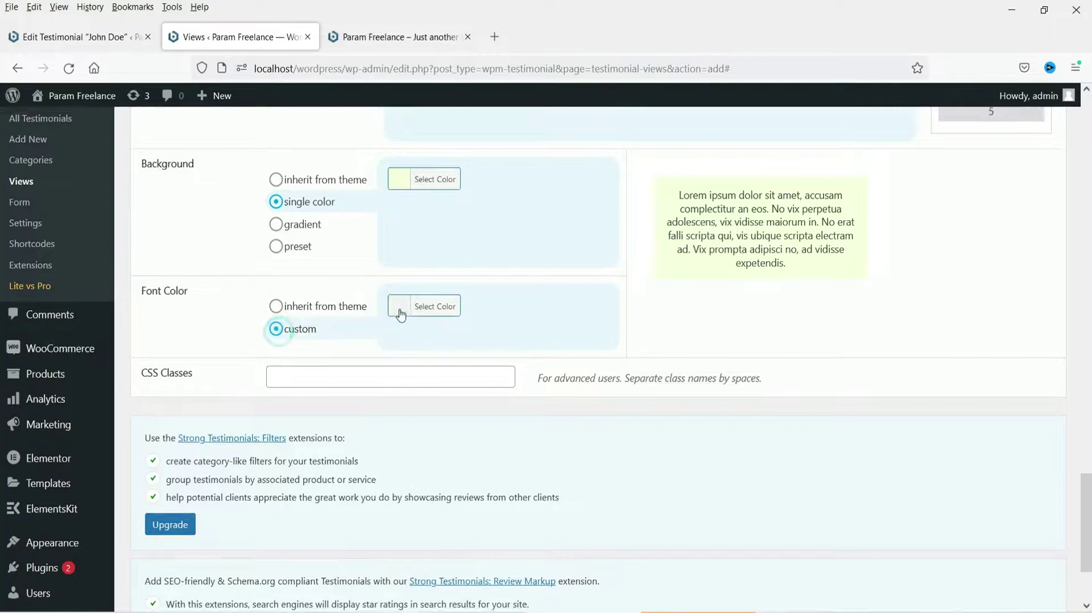
click(401, 314)
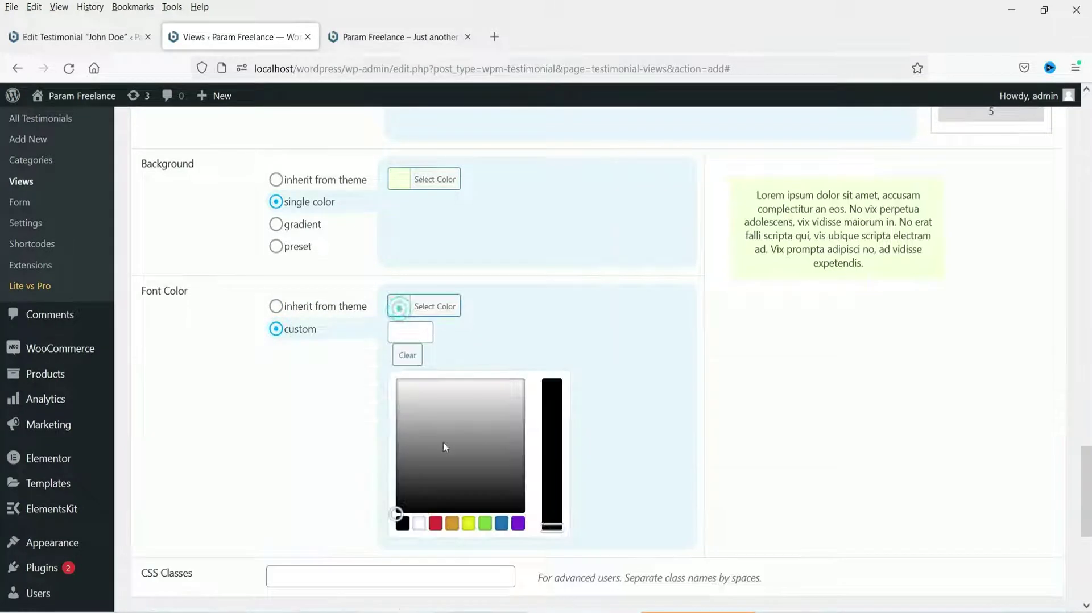
click(407, 525)
click(251, 453)
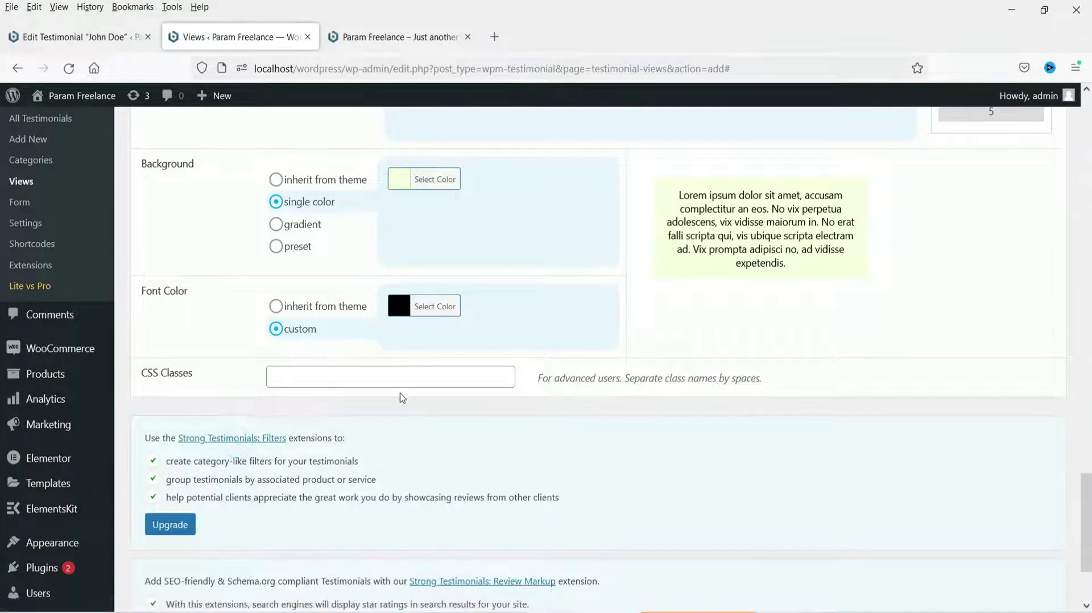
Save the settings of the Show Reviews view
scroll(402, 398, down, 2)
scroll(401, 400, down, 2)
click(147, 544)
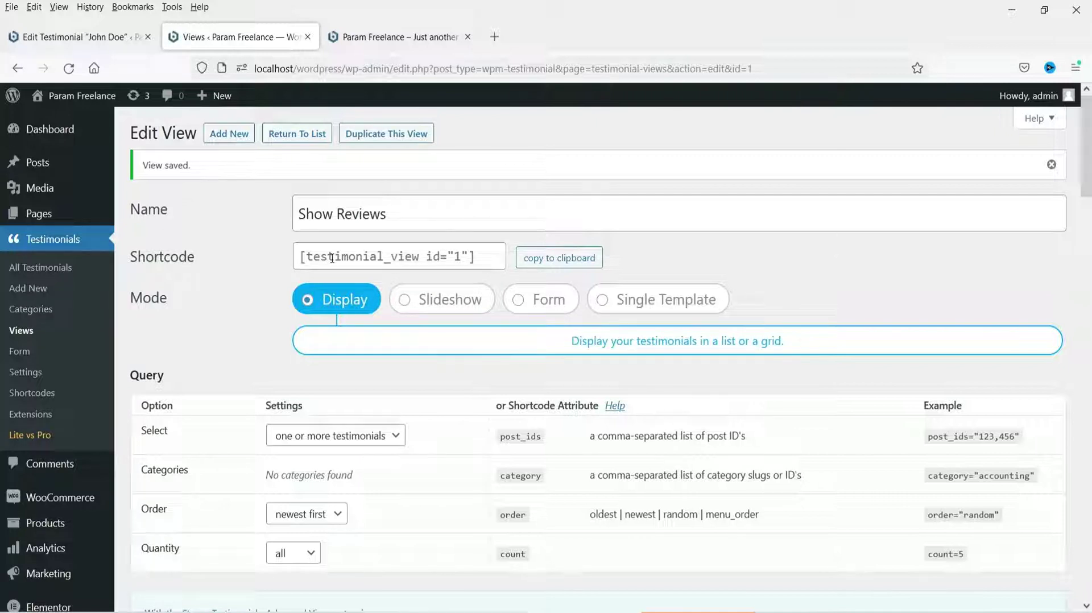
Find Reviews in the list of site pages and open it for editing in a new browser tab
click(50, 41)
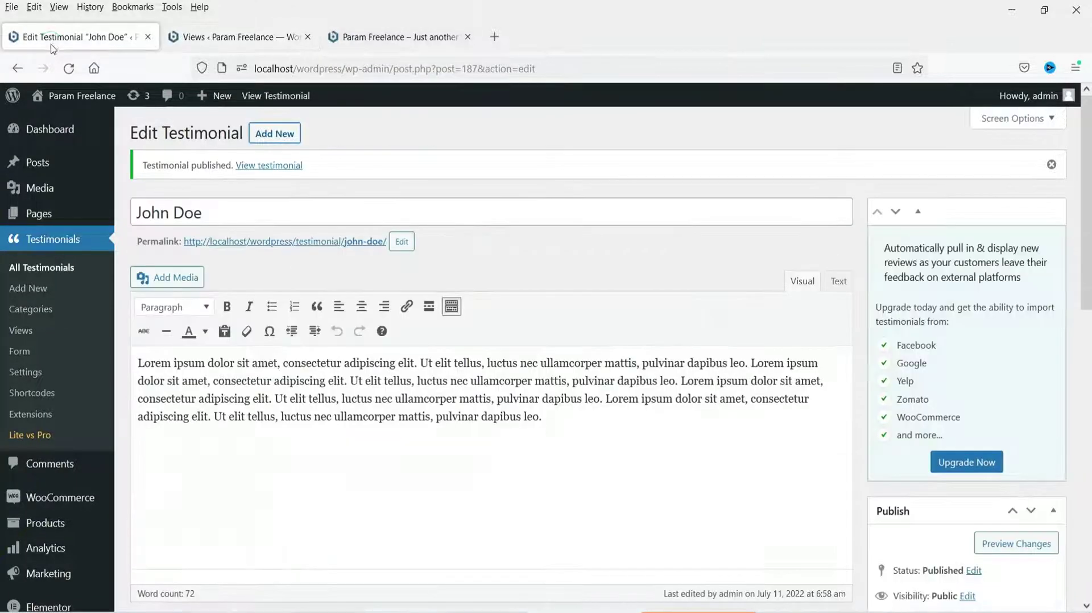
click(46, 214)
scroll(608, 226, down, 5)
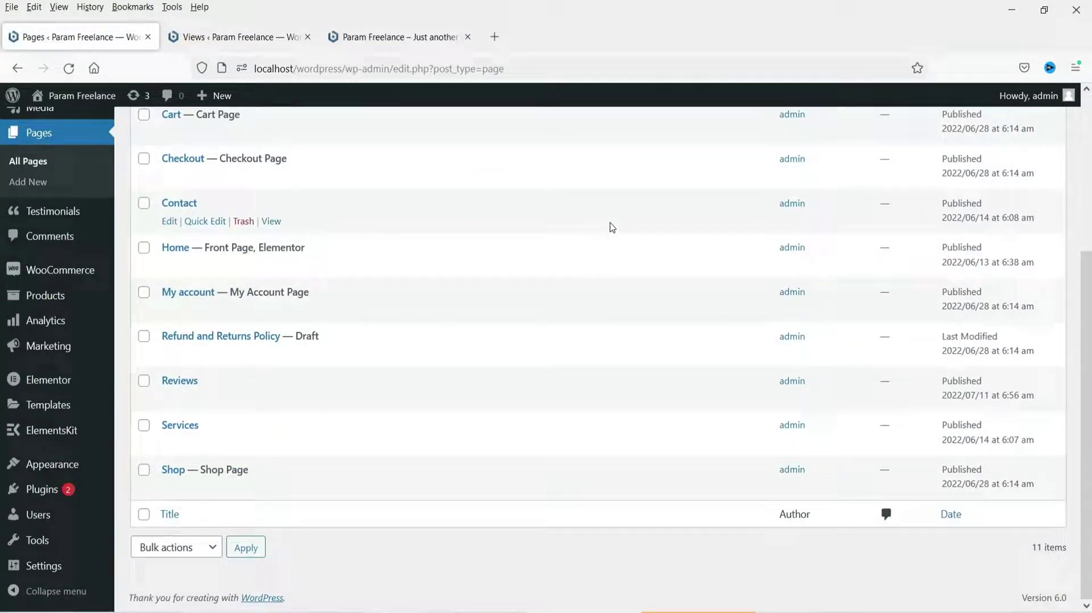
right_click(170, 398)
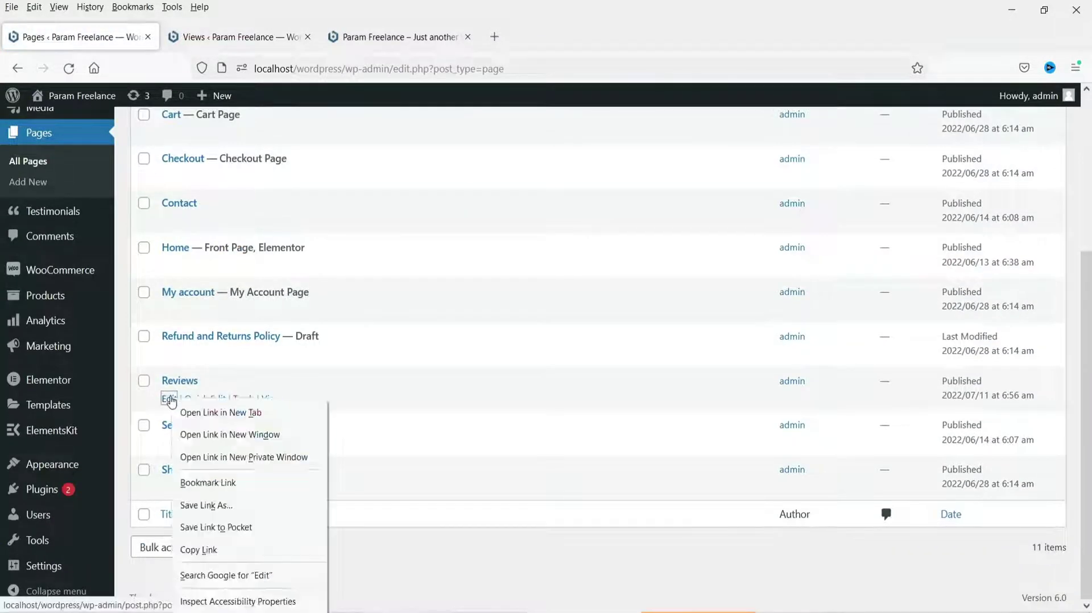
click(223, 414)
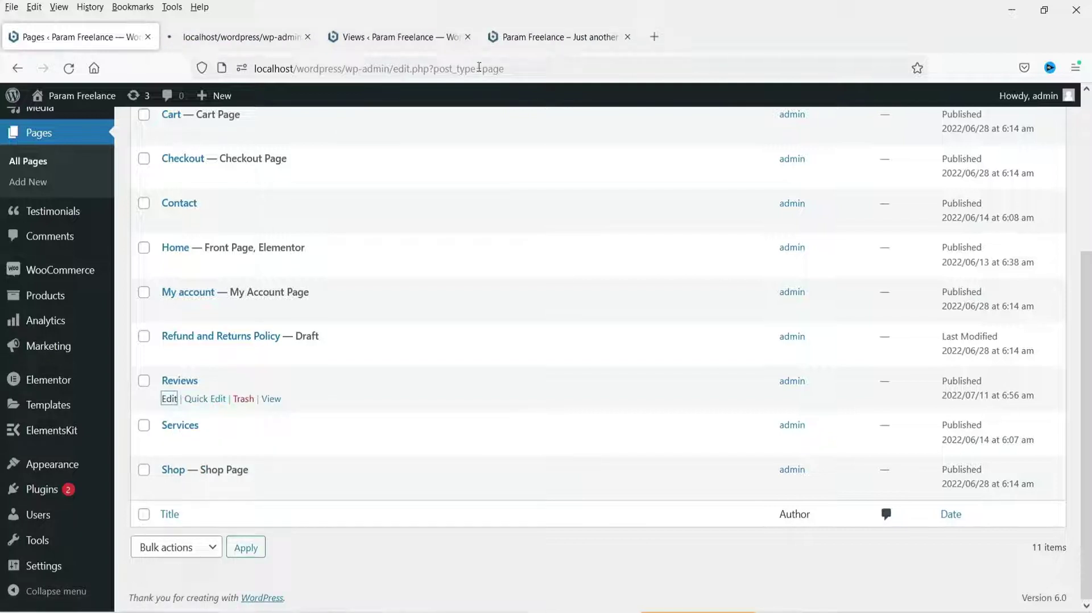
click(228, 37)
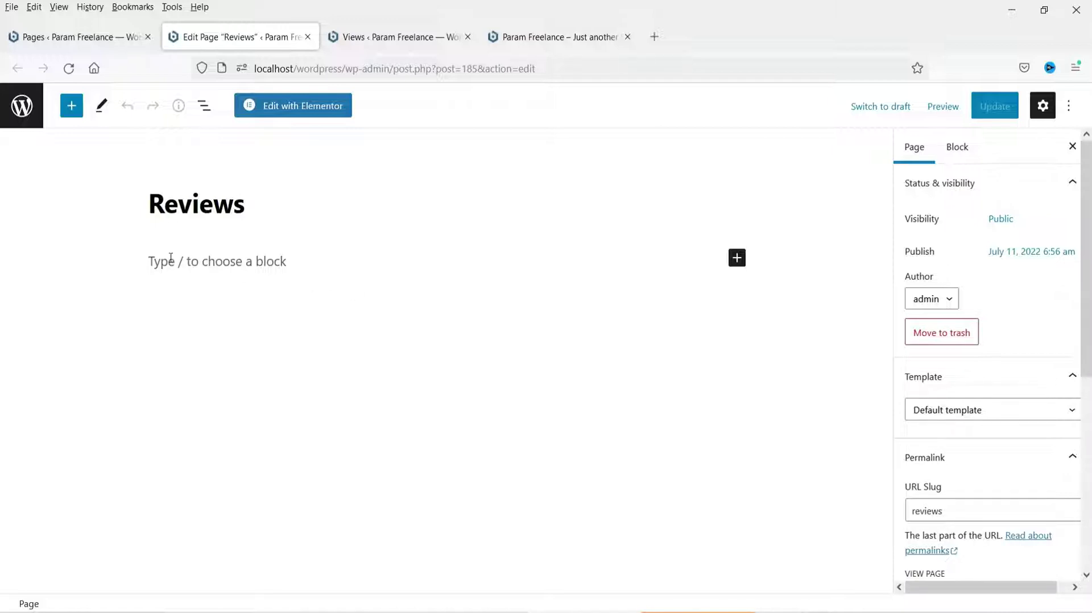
Insert a Columns block with the 70 / 30 variation into the Reviews page
click(737, 259)
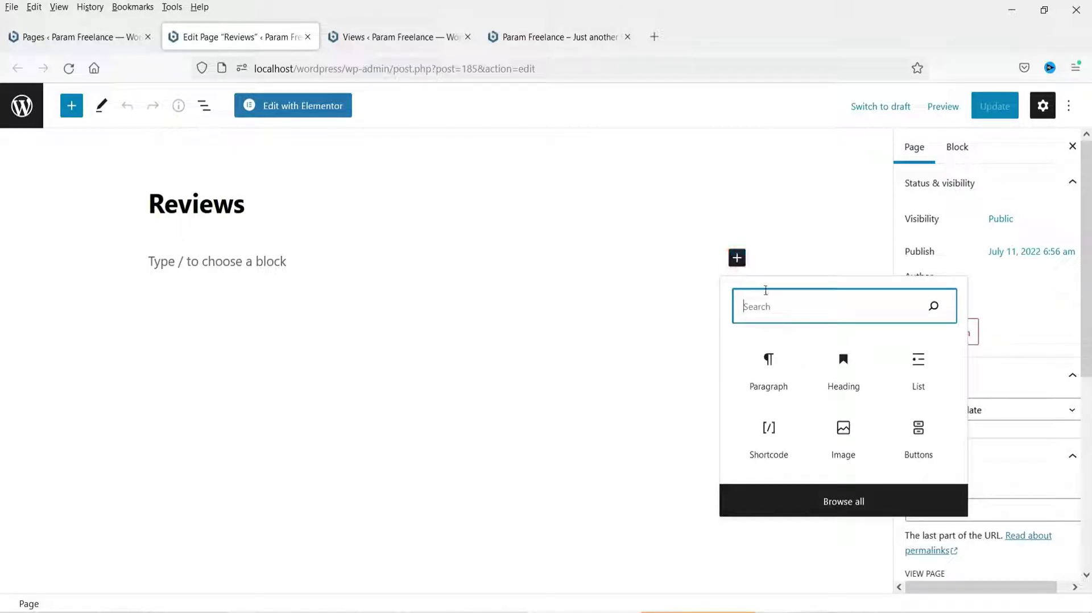
text(col)
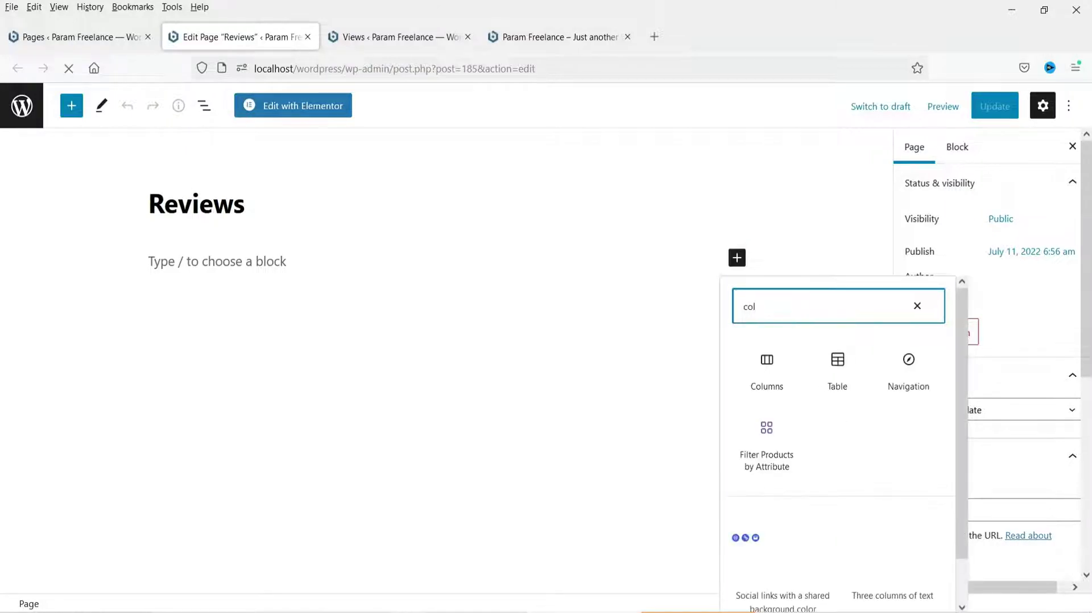
click(767, 376)
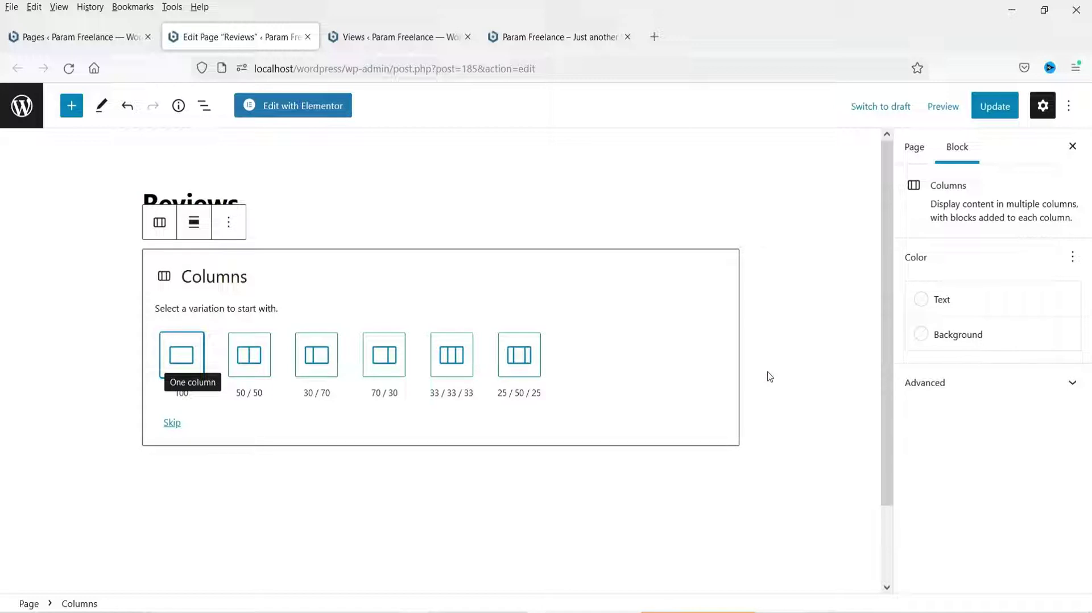
click(385, 360)
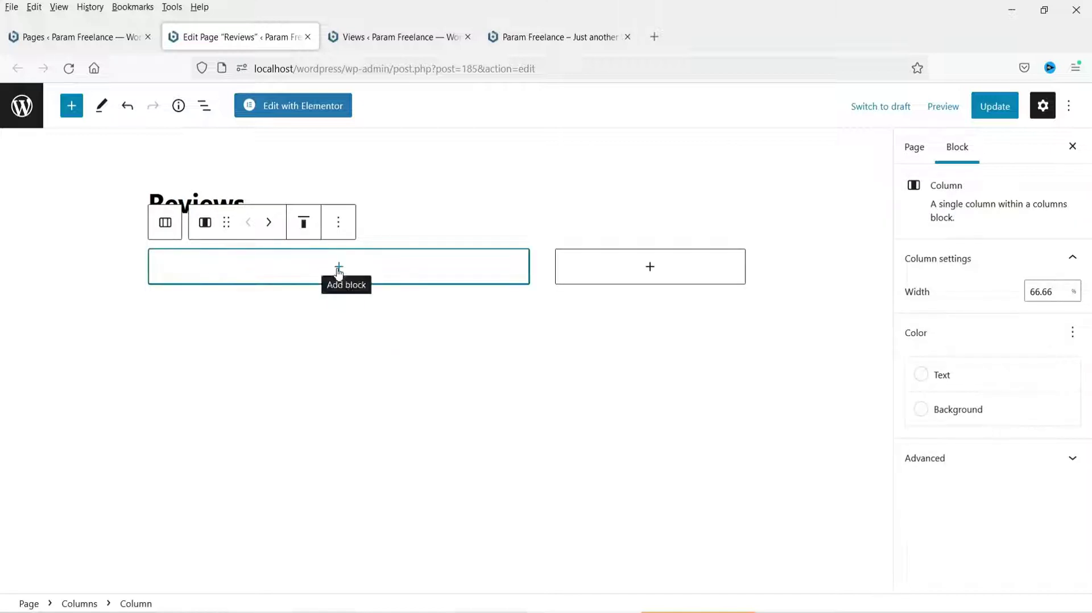
Copy the shortcode of the Show Reviews view and return to the Reviews page editor
click(377, 36)
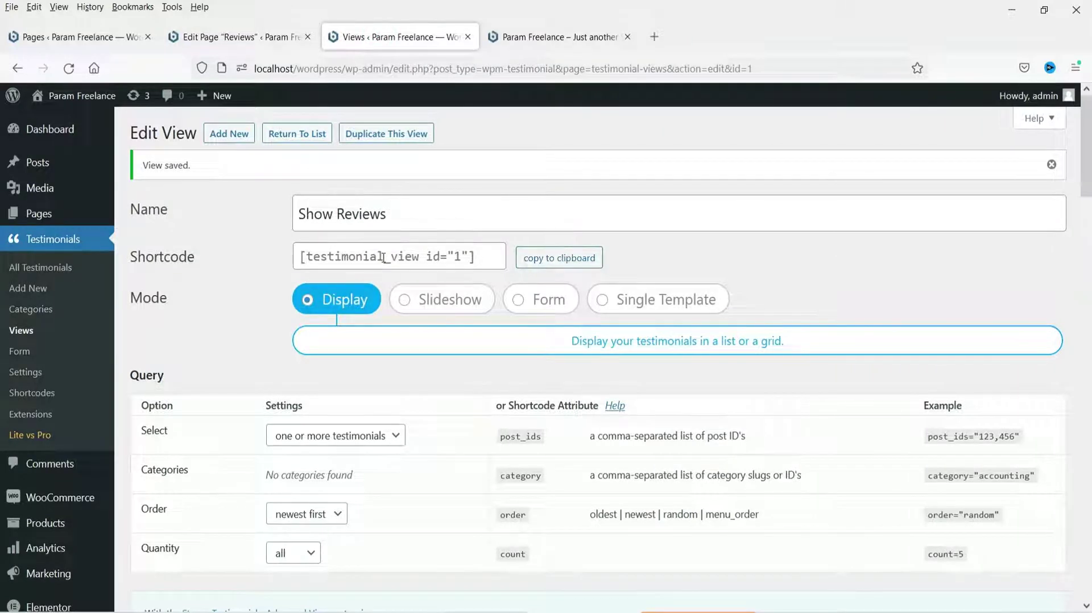
click(383, 257)
click(555, 258)
click(230, 36)
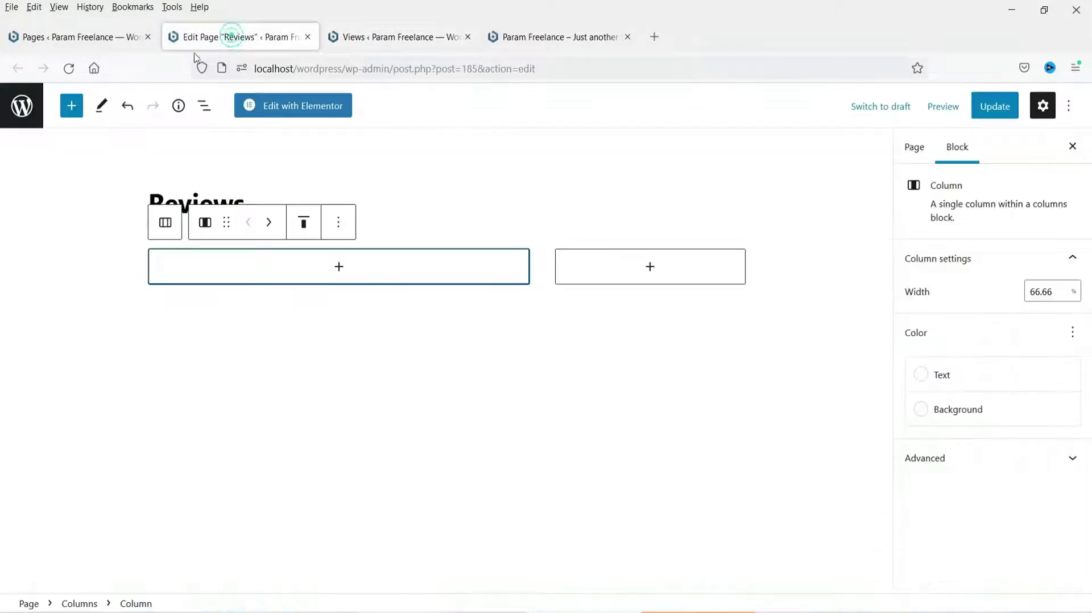
Add a Shortcode block containing [testimonial_view id="1"] to the wider column of the Reviews page and update the page
click(343, 269)
click(301, 327)
text(sh)
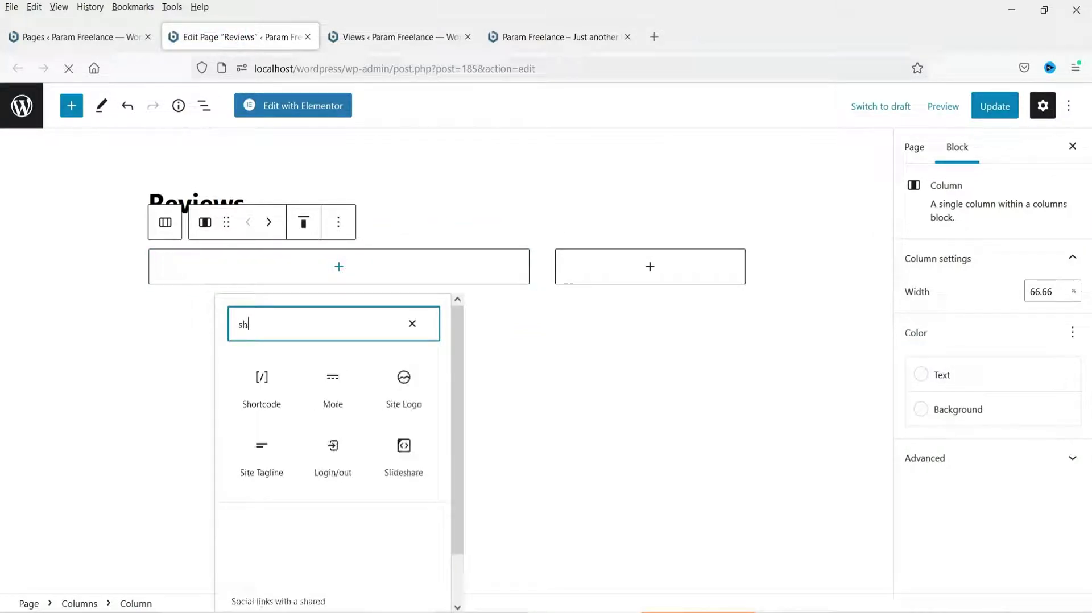
text(ort)
click(263, 393)
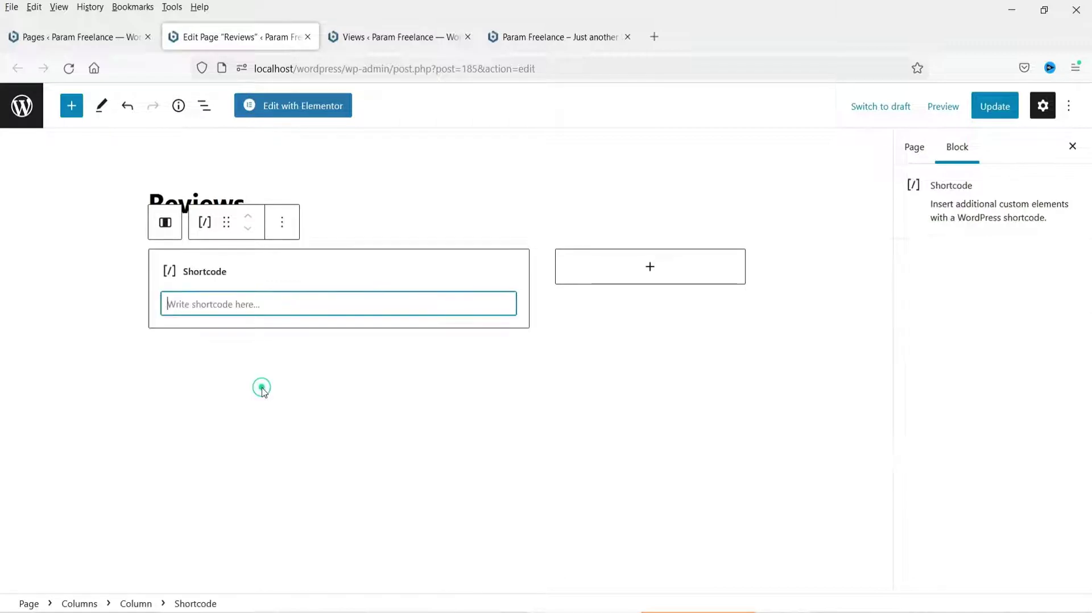
click(222, 305)
key(ctrl+v)
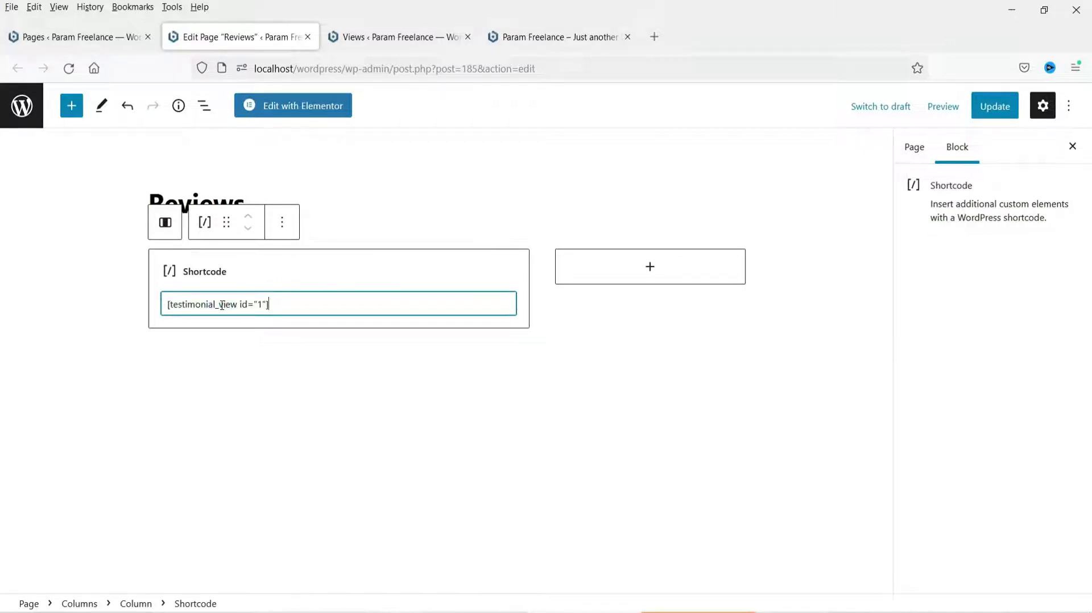
click(995, 108)
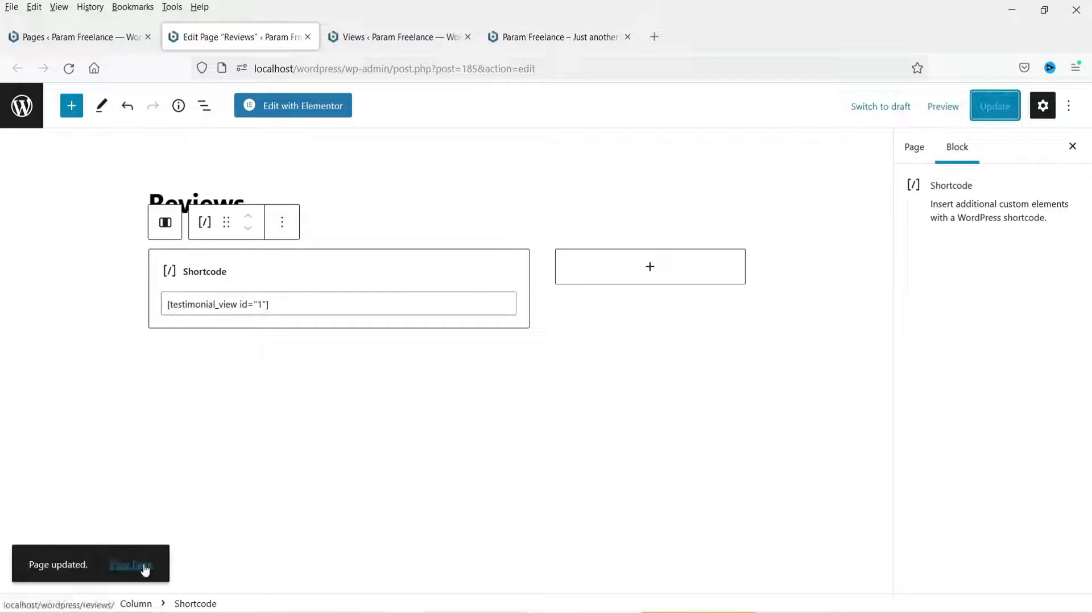
Open the published Reviews page in a new browser tab and examine the review list and the sidebar
right_click(142, 575)
click(207, 334)
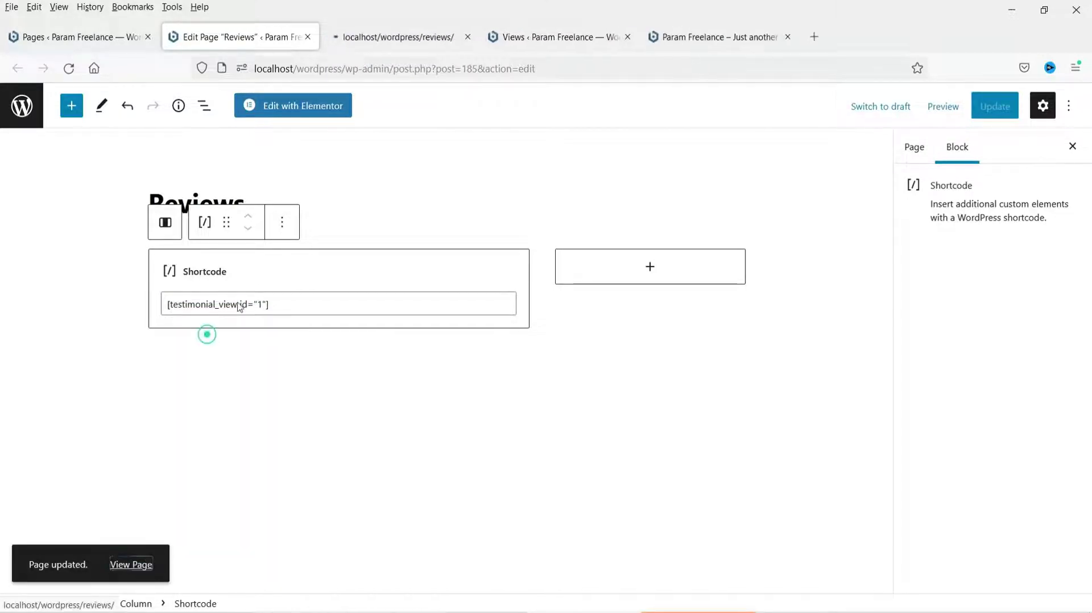
click(421, 36)
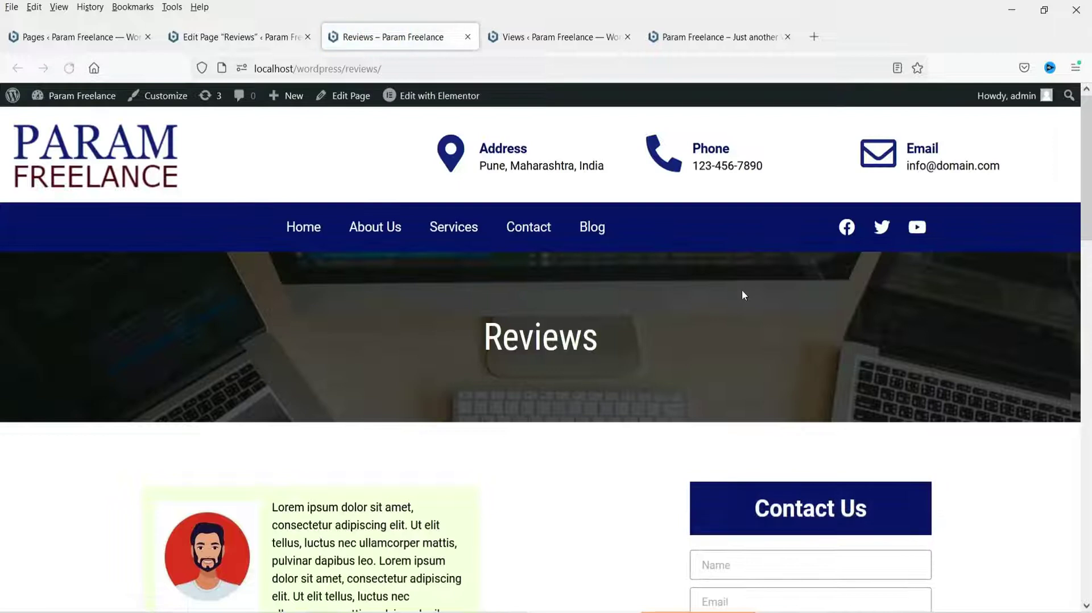
scroll(742, 293, down, 4)
scroll(218, 287, down, 5)
scroll(883, 259, up, 5)
scroll(836, 382, up, 3)
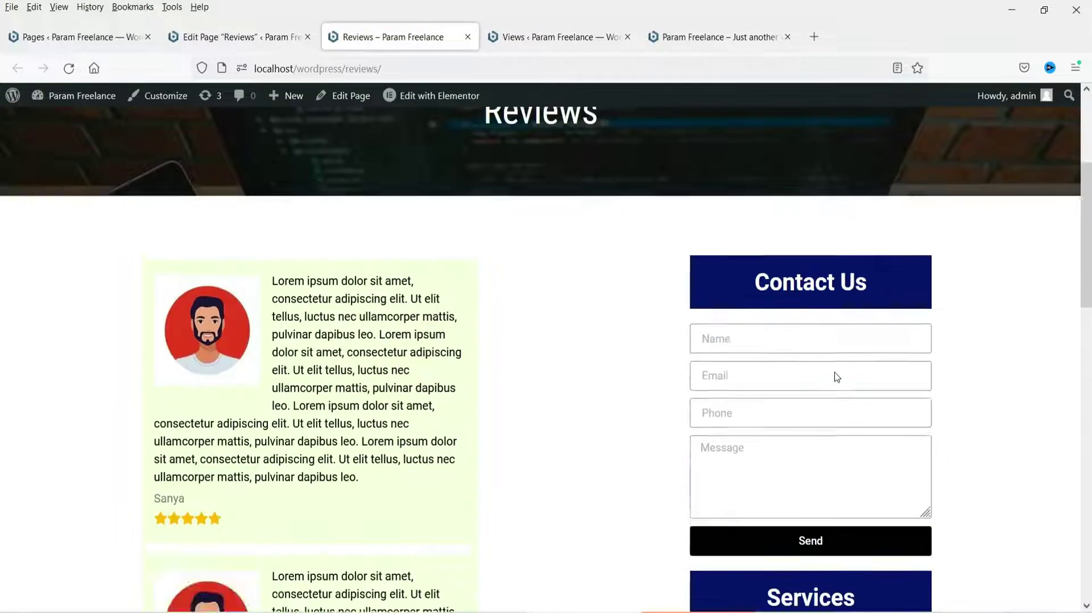
Set the Reviews page template to Elementor Full Width in the page editor and update the page
click(264, 34)
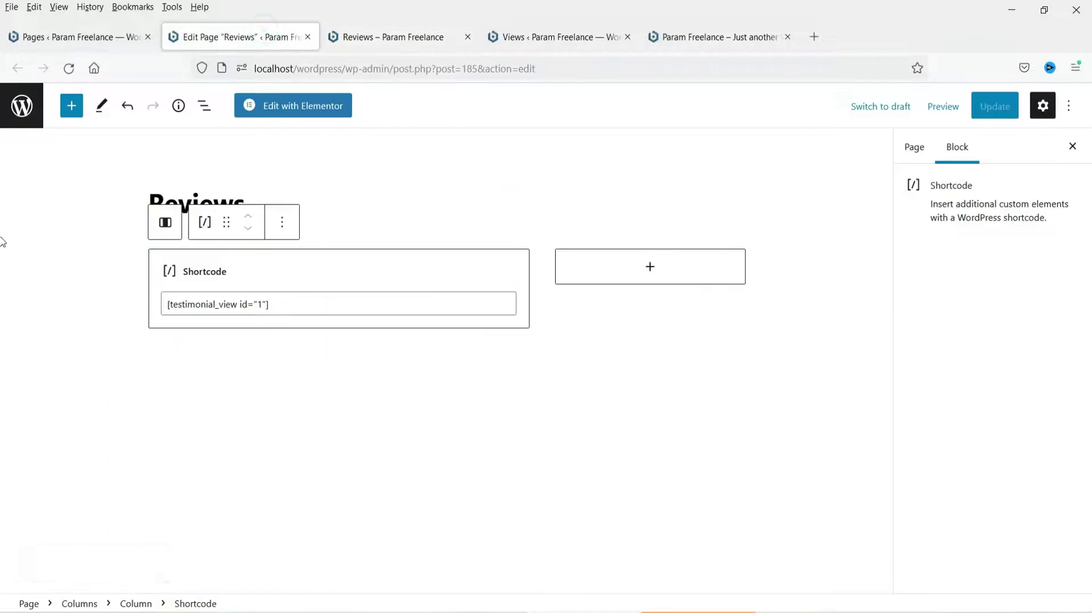
click(697, 408)
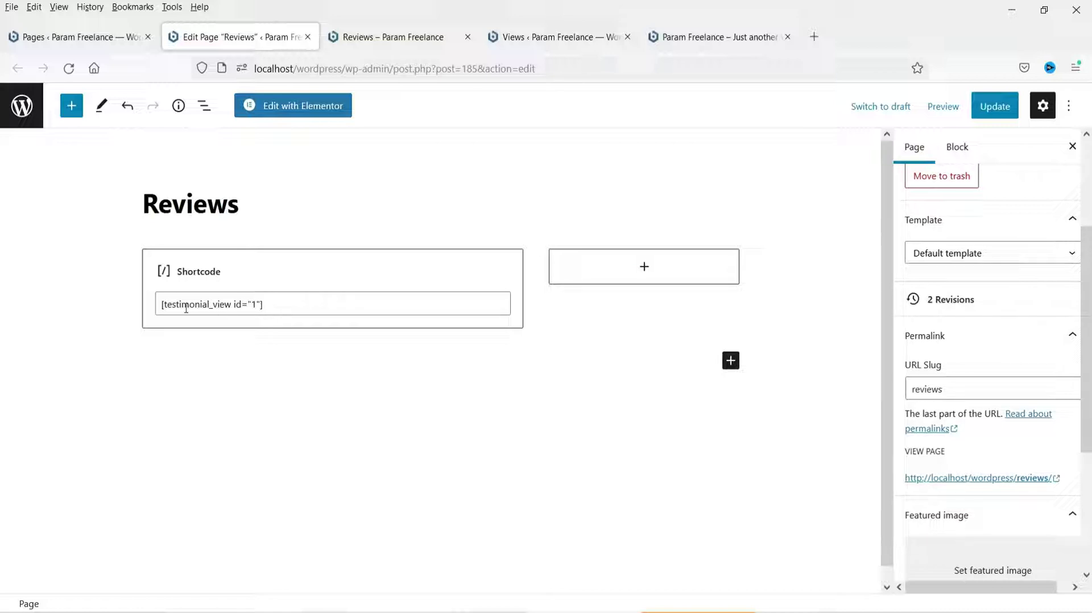
click(398, 35)
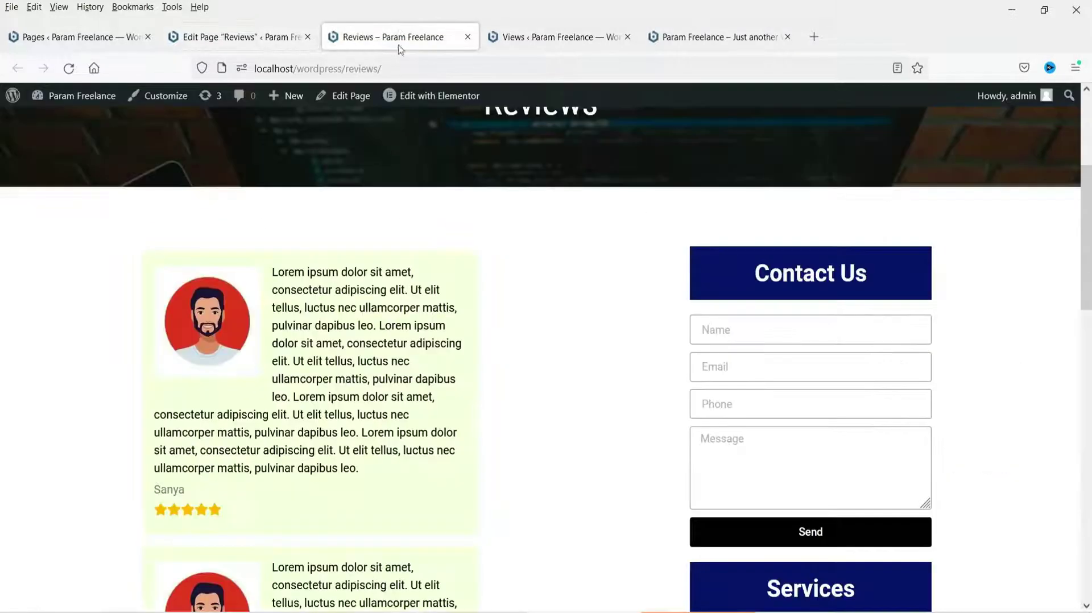
click(264, 35)
click(979, 253)
click(993, 323)
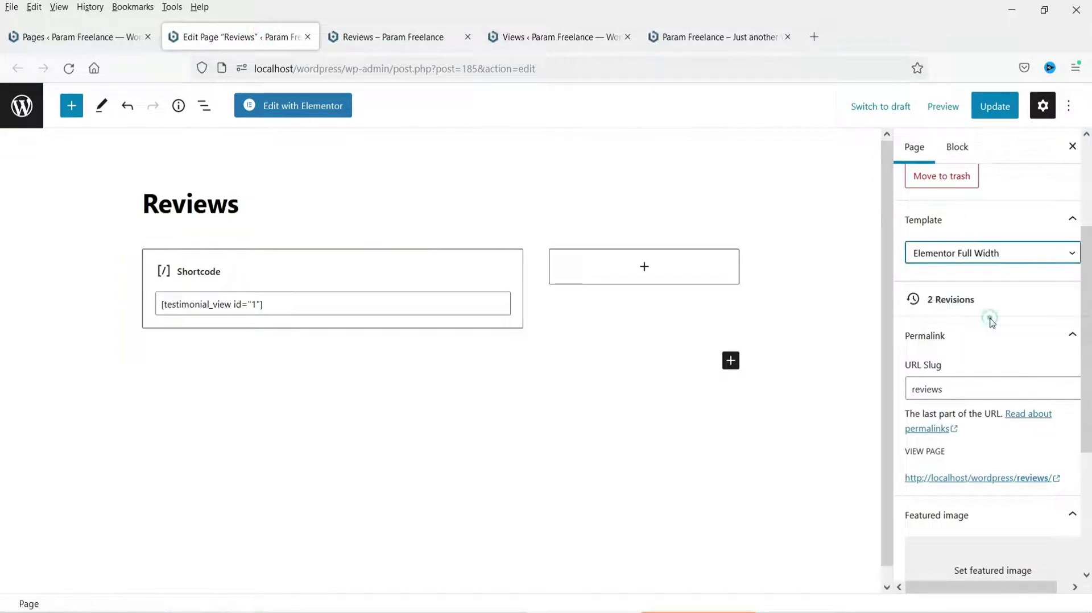
click(996, 108)
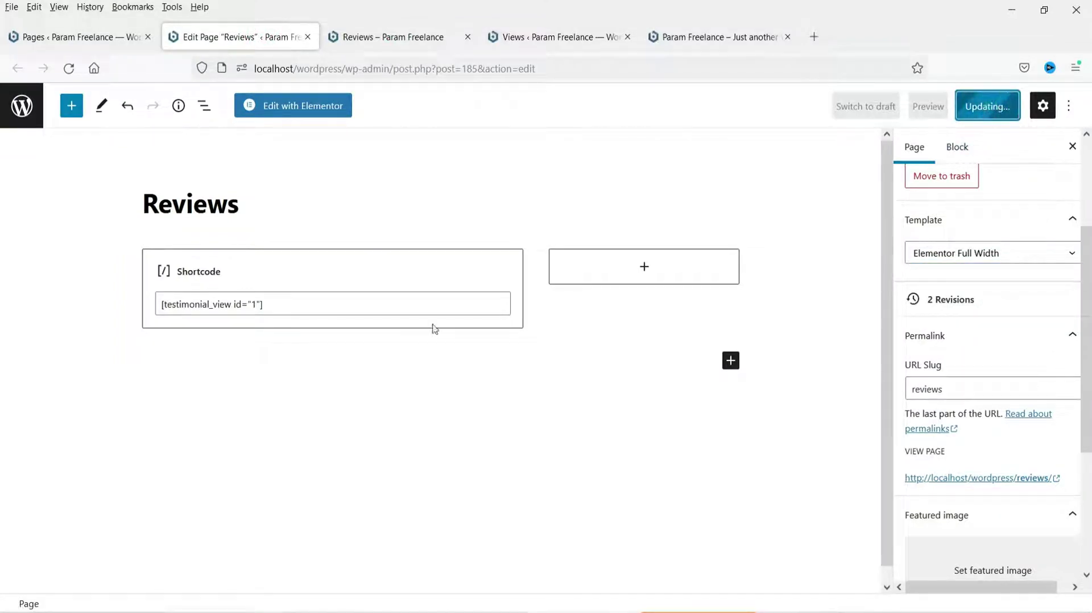
Open the Reviews page in Elementor and add a two-column section with the wider column first
click(330, 108)
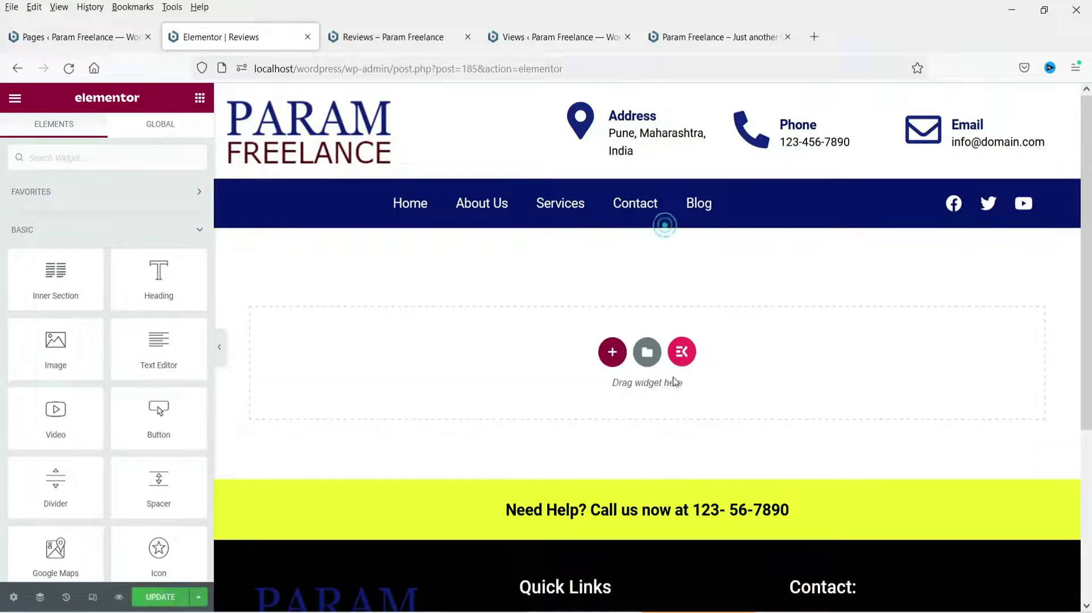
click(611, 350)
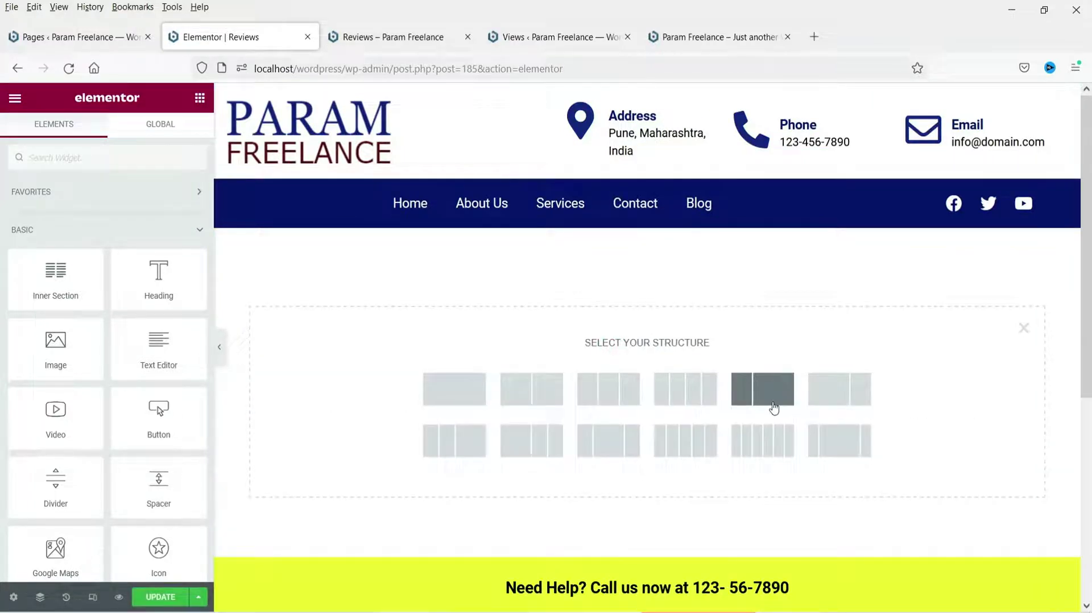
click(846, 398)
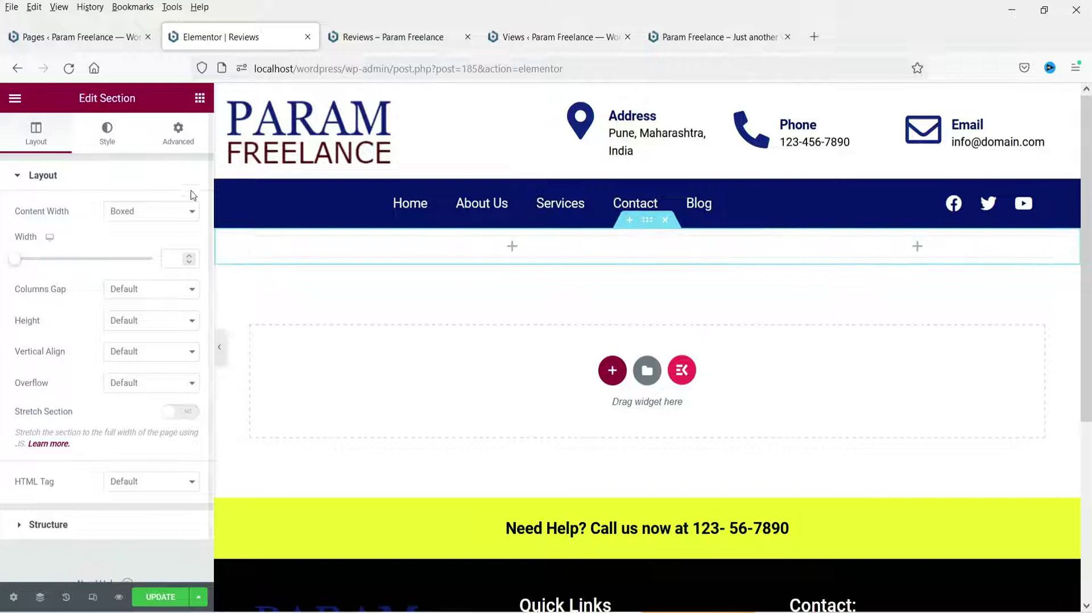
Unlink the section's padding values and set its top and bottom padding to 60 px
click(178, 134)
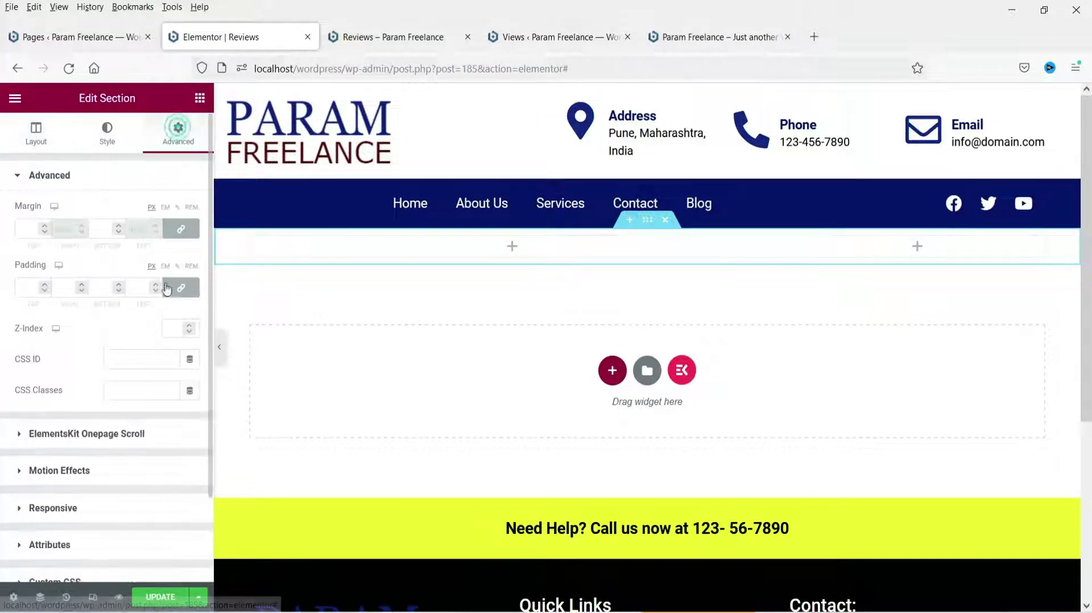
click(182, 290)
click(28, 287)
text(60)
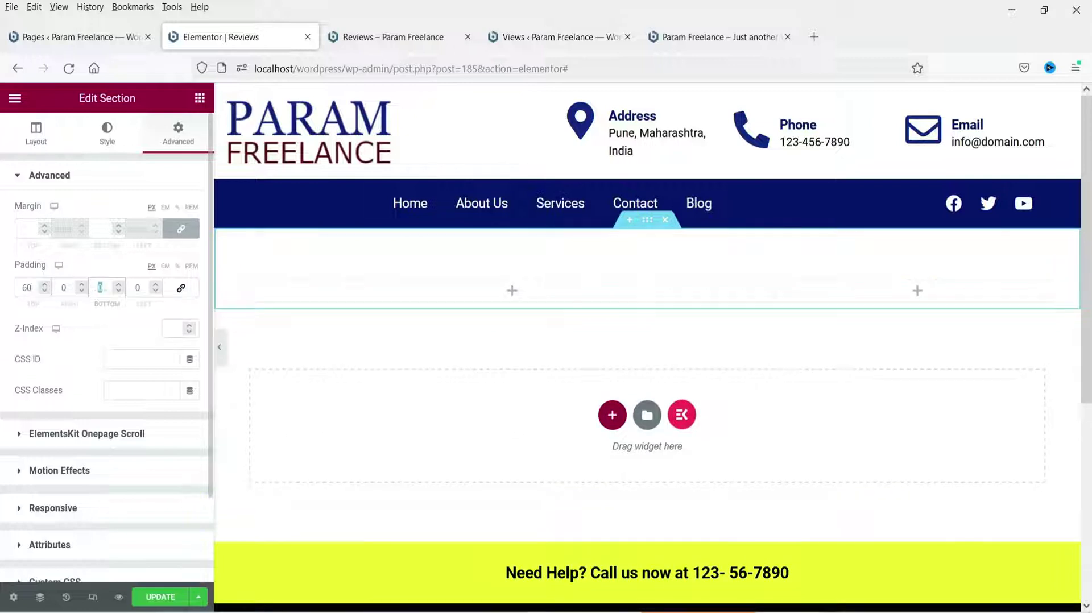
text(60)
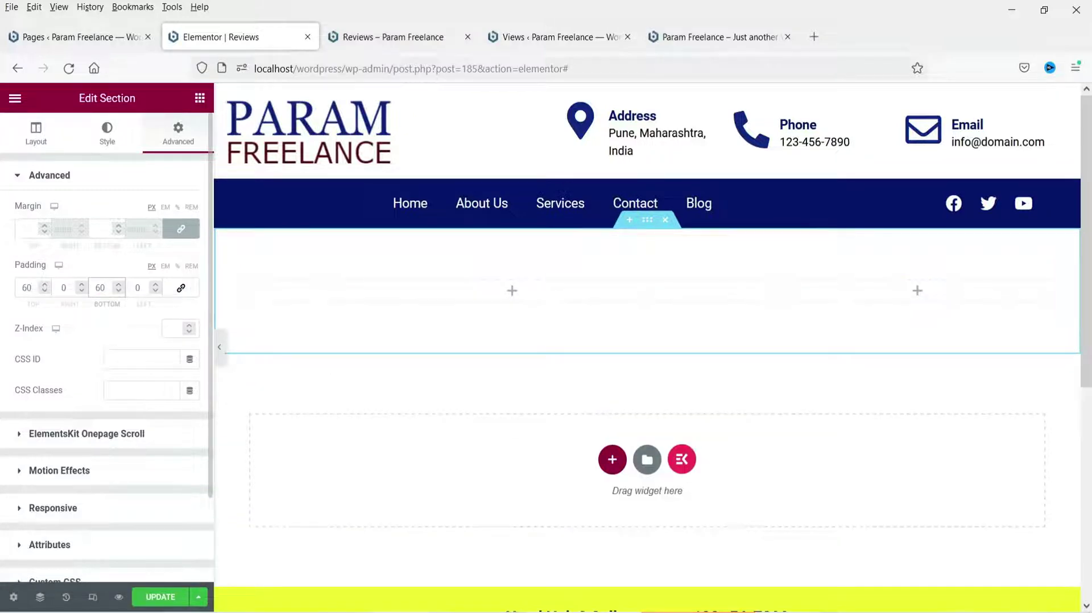
Add a Shortcode widget with [testimonial_view id="1"] to the section's wider column and update the page
click(511, 291)
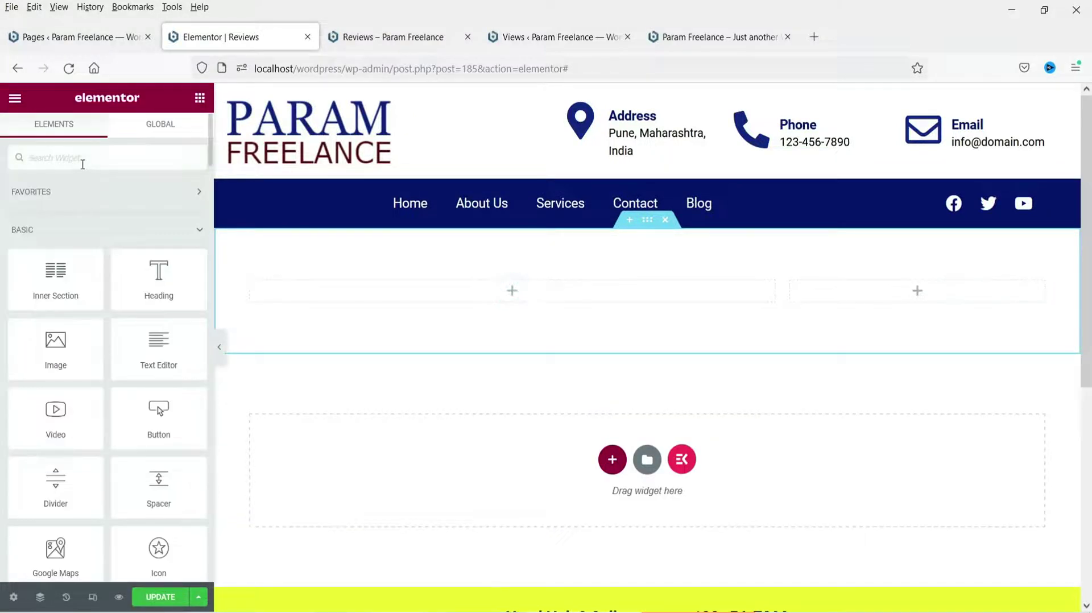
text(short)
drag(55, 208, 398, 304)
click(146, 263)
text([testimonial_view id="1"])
scroll(480, 299, down, 8)
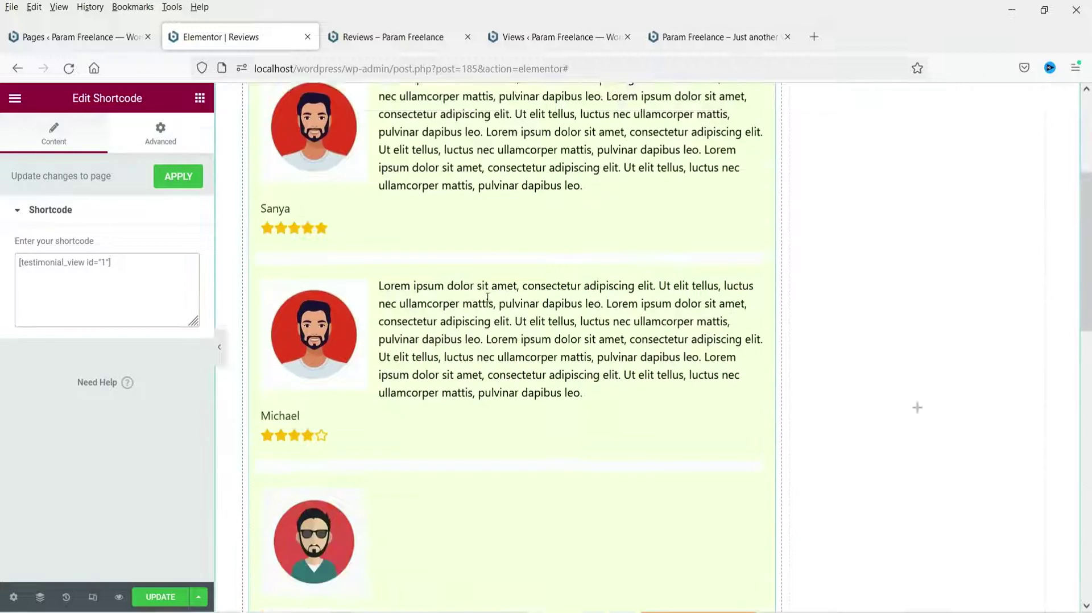
scroll(467, 314, up, 5)
scroll(466, 316, down, 4)
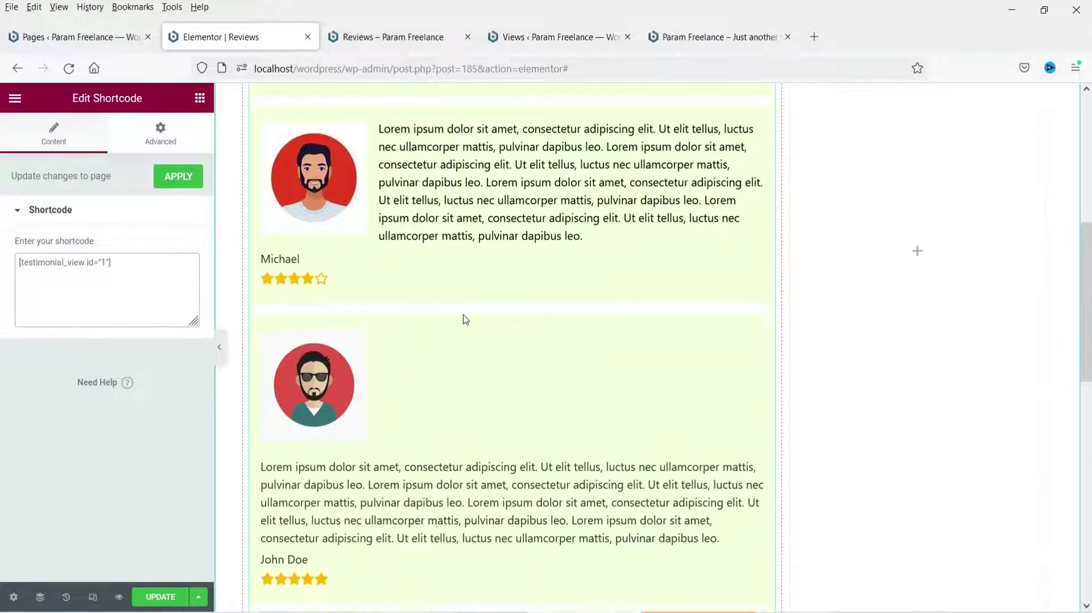
click(148, 604)
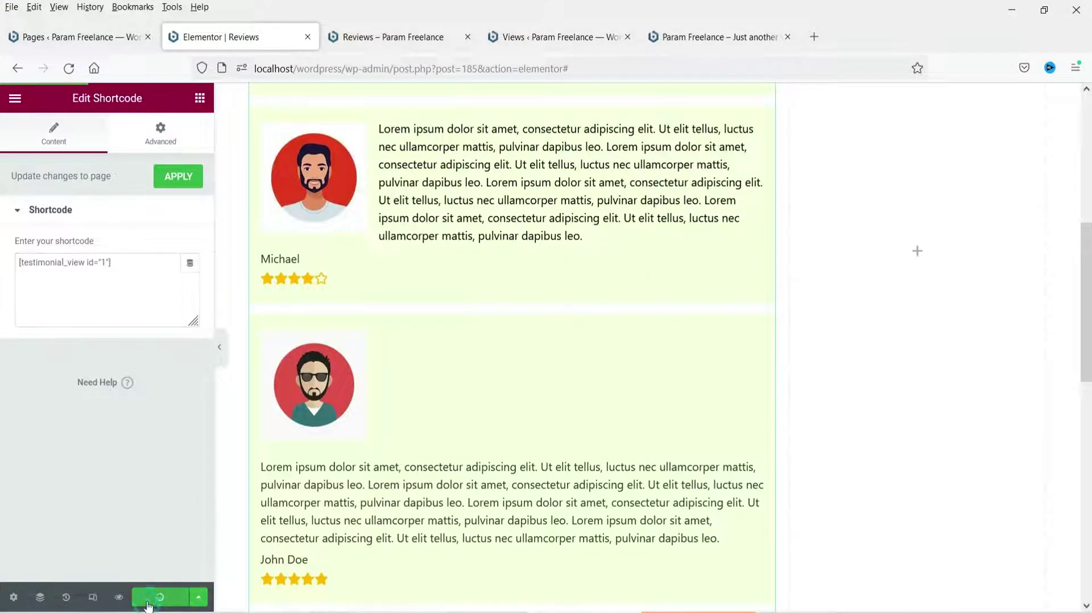
Reload the published Reviews page, examine the layout of the review list, and return to the Elementor editor
click(379, 38)
key(F5)
scroll(63, 273, down, 4)
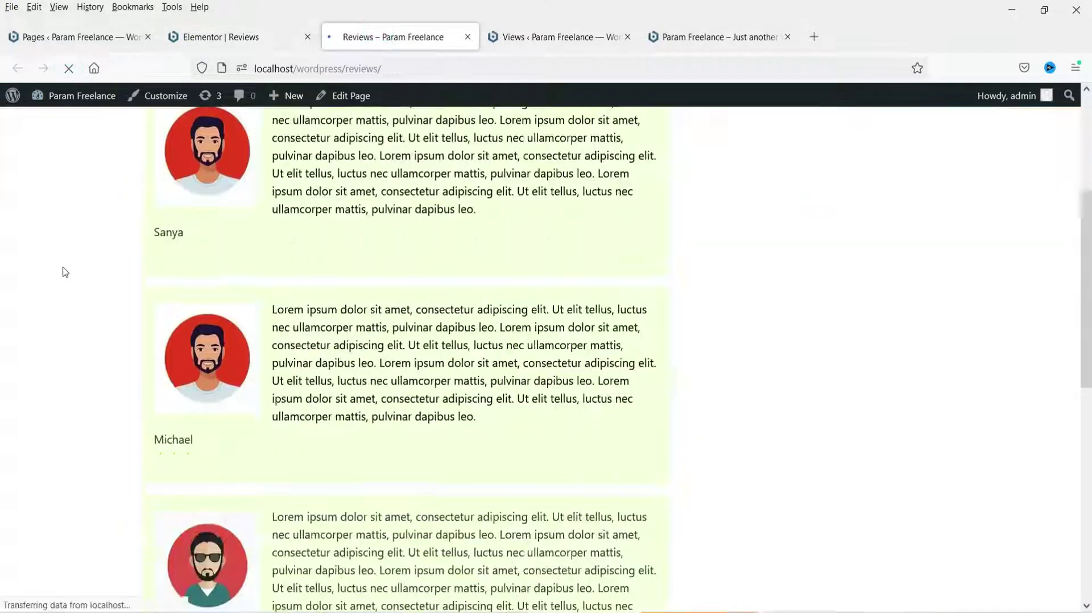
scroll(549, 259, down, 5)
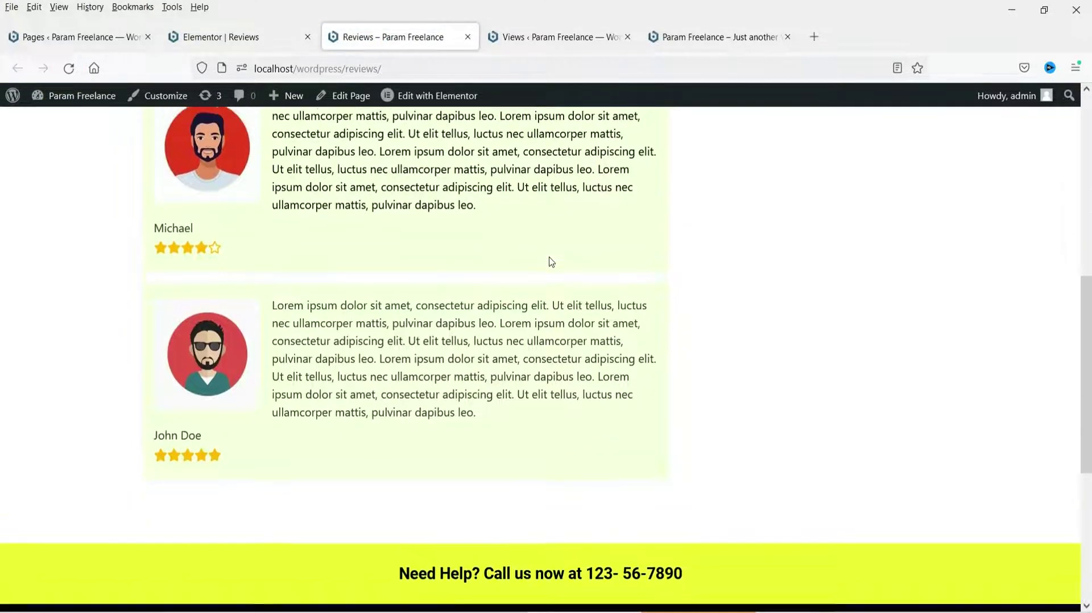
scroll(550, 261, up, 6)
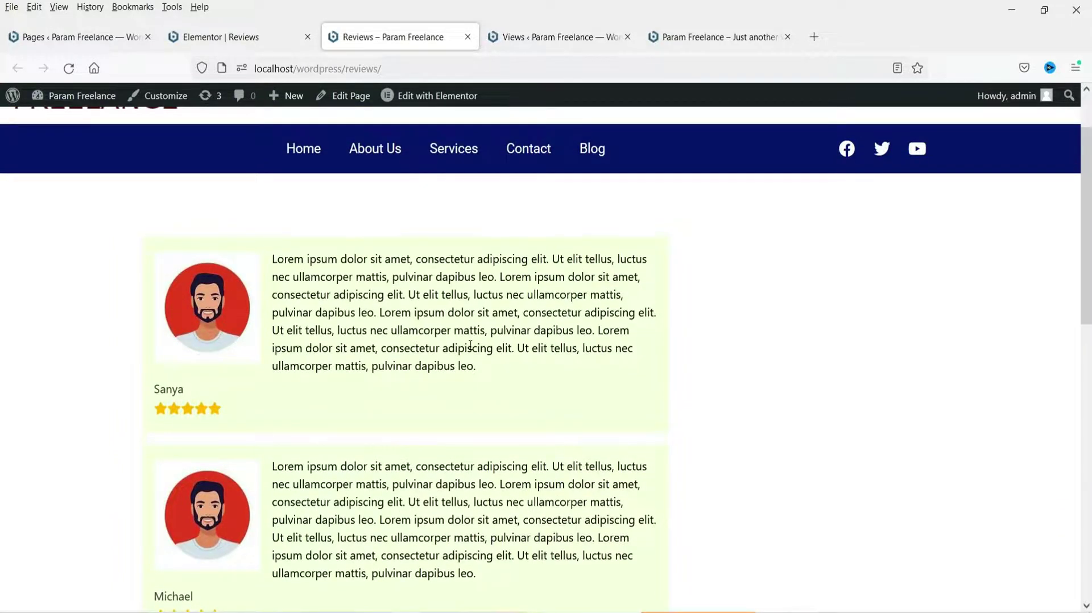
scroll(470, 345, down, 6)
scroll(458, 349, up, 4)
click(244, 35)
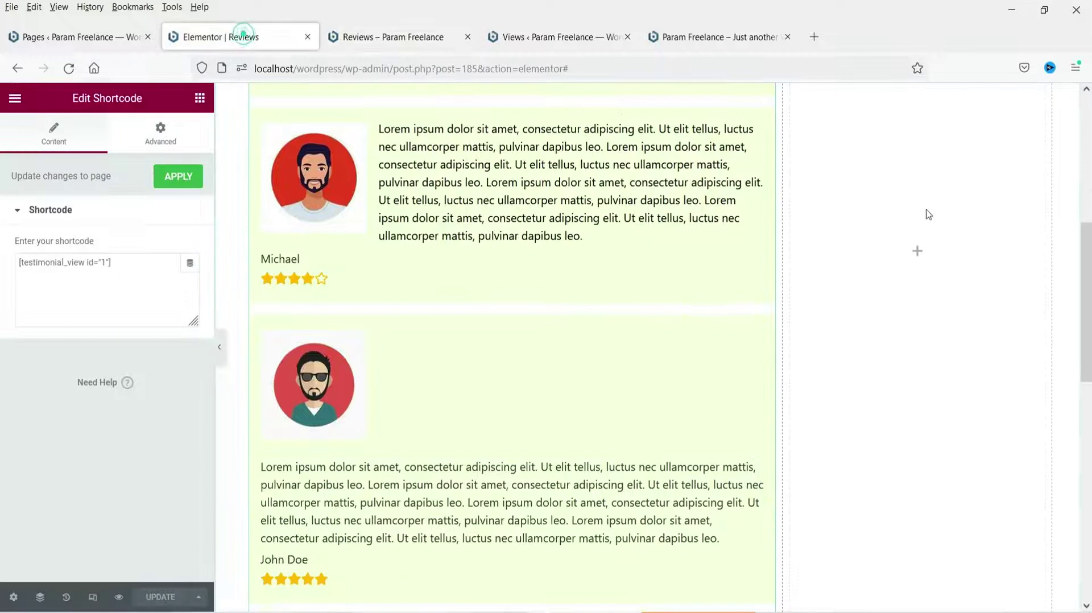
scroll(915, 233, up, 6)
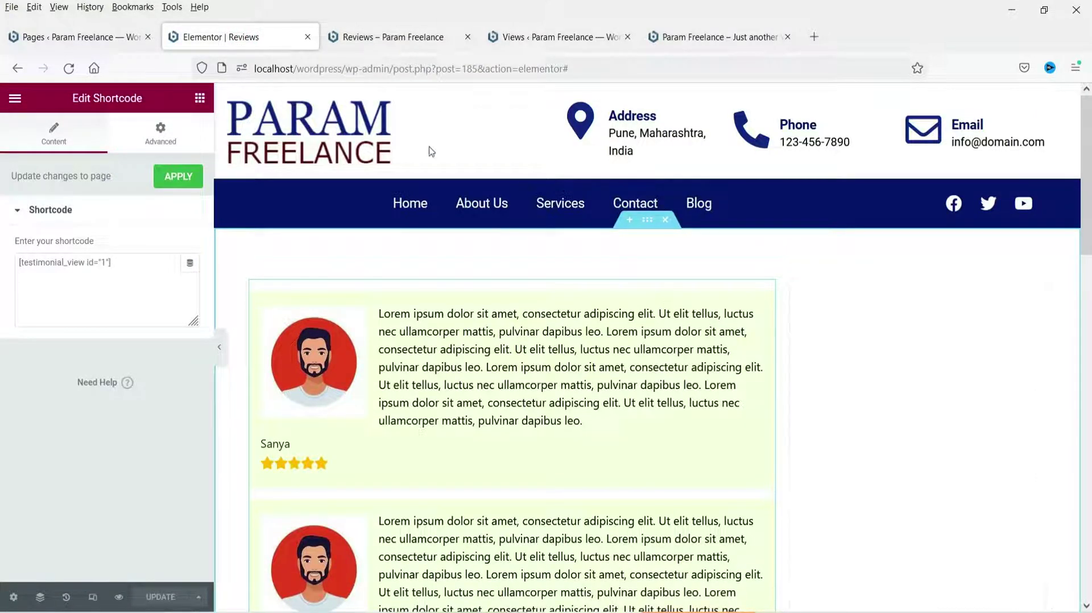
Create a new Strong Testimonials view in Form mode and name it Reviews Form
click(555, 37)
click(234, 302)
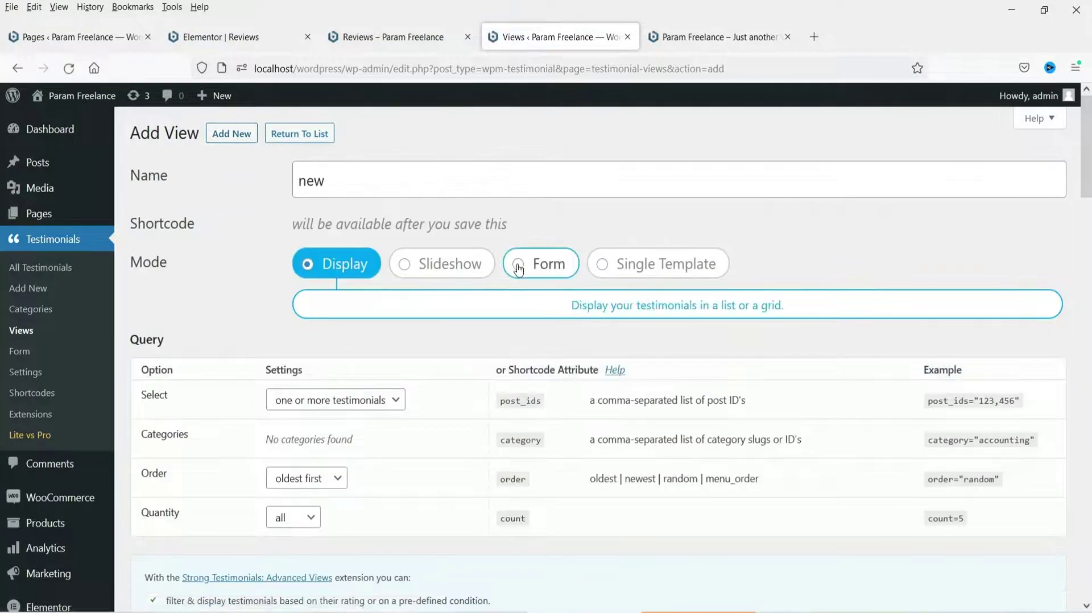
click(519, 268)
drag(371, 184, 246, 172)
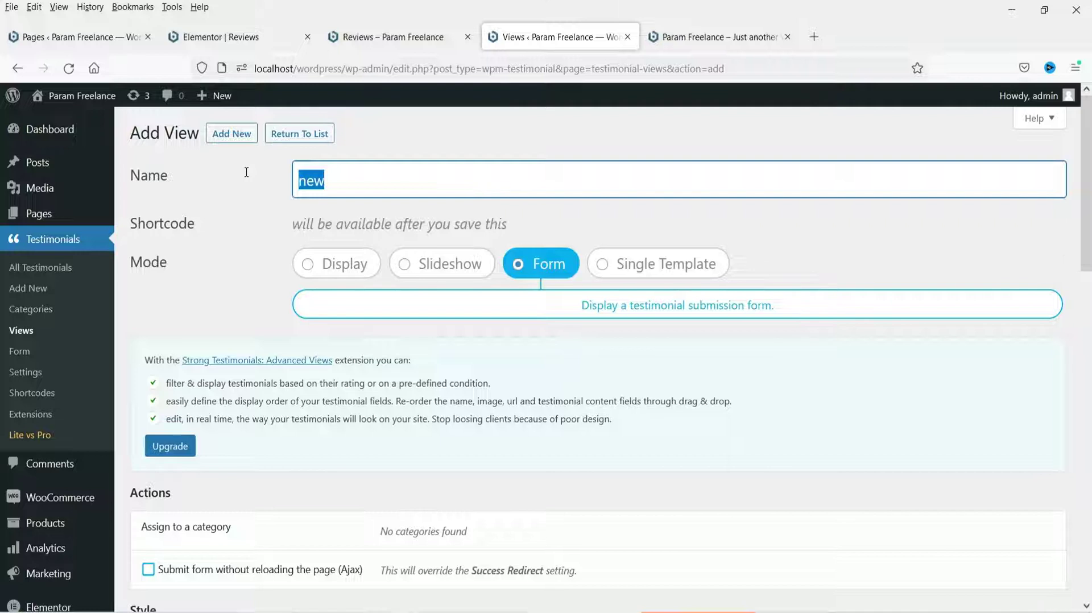
text(Reviews Form)
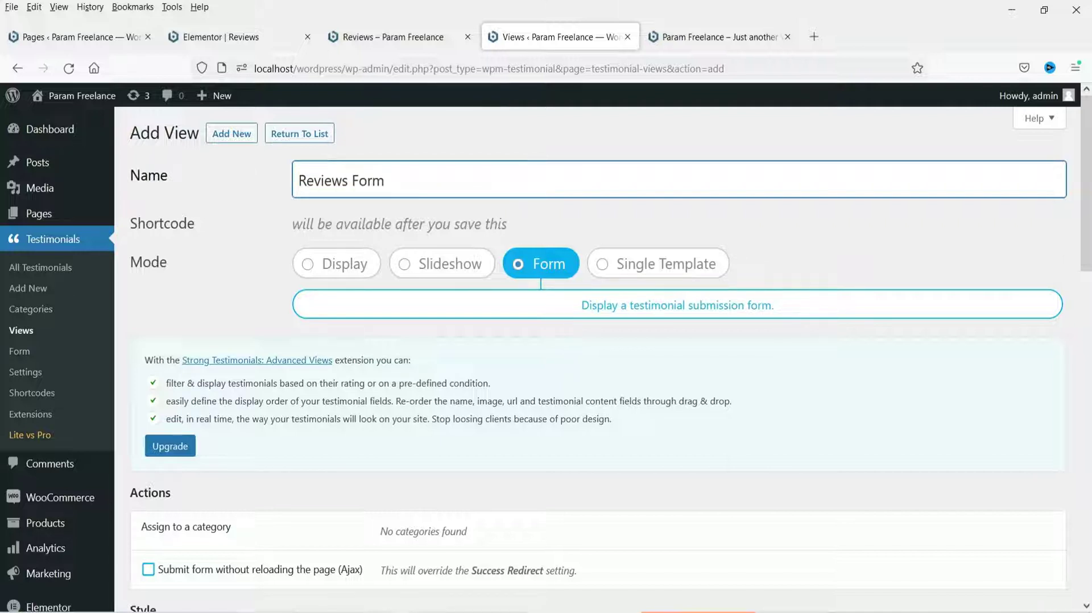
Set the form view's background to the single color #27f7e9
scroll(556, 312, down, 8)
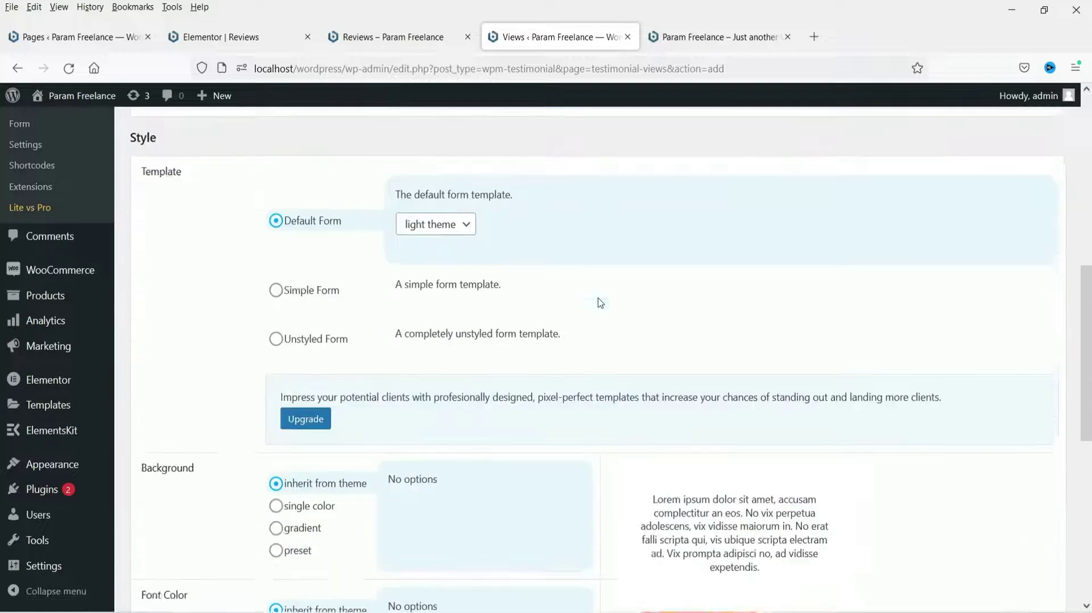
scroll(600, 302, down, 2)
scroll(286, 282, down, 3)
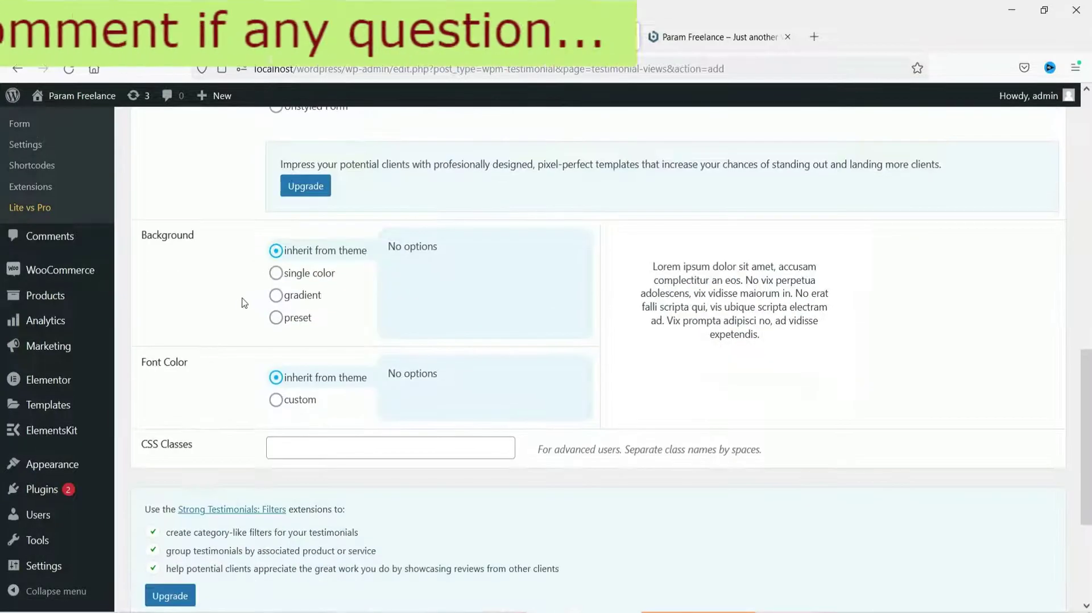
click(276, 273)
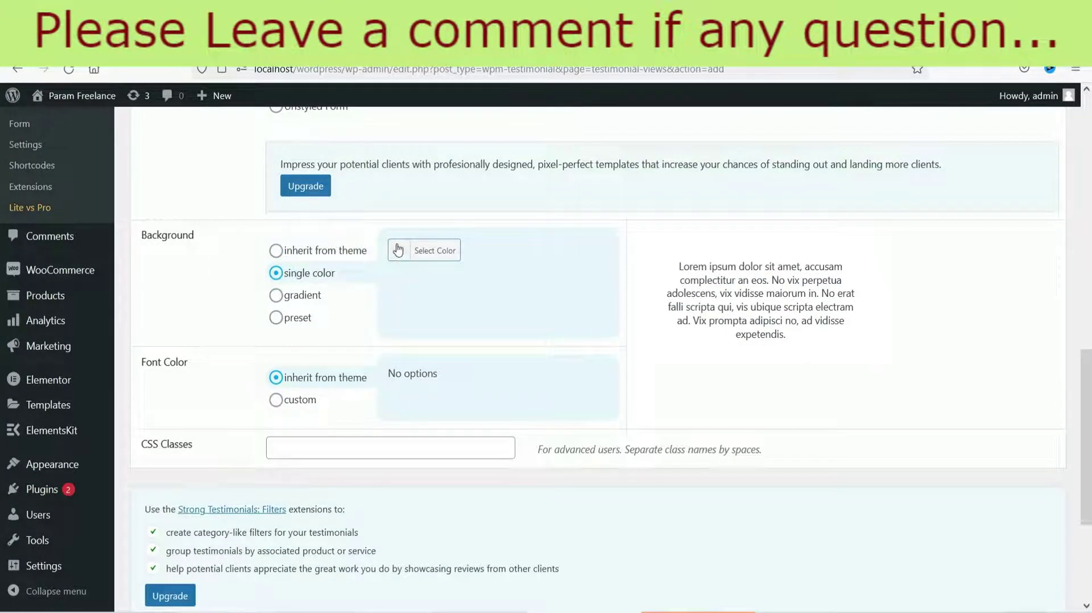
click(398, 250)
click(501, 468)
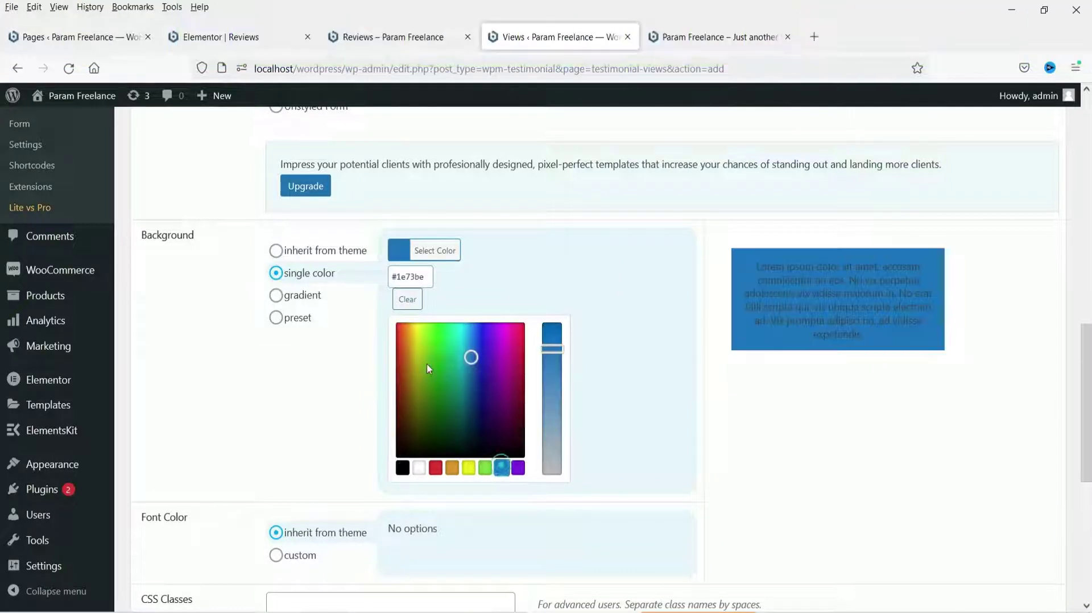
click(459, 326)
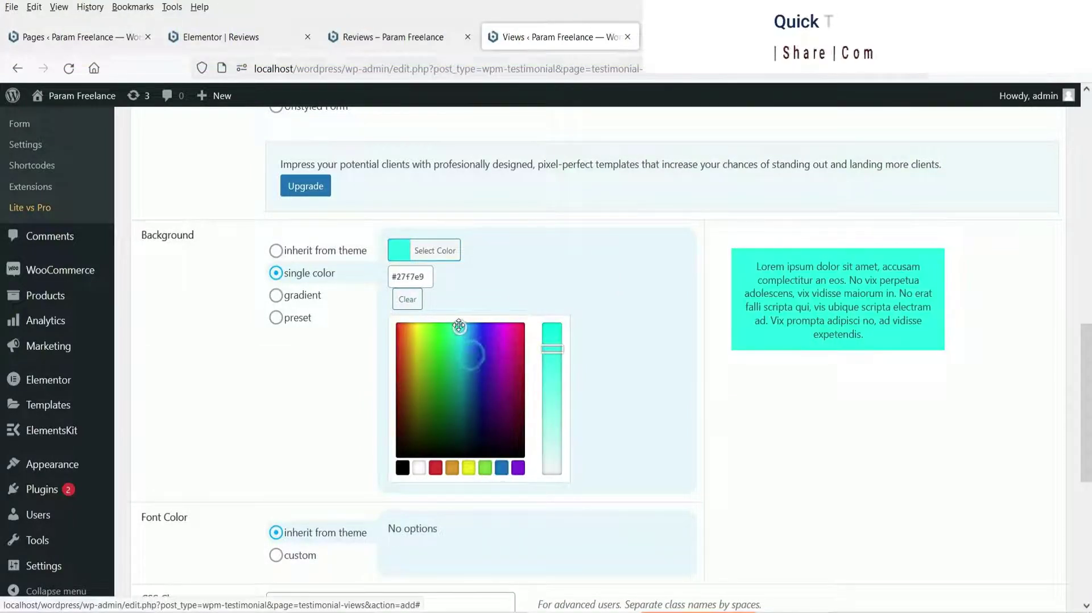
Lighten the form view's single background color to a pale blue
click(552, 447)
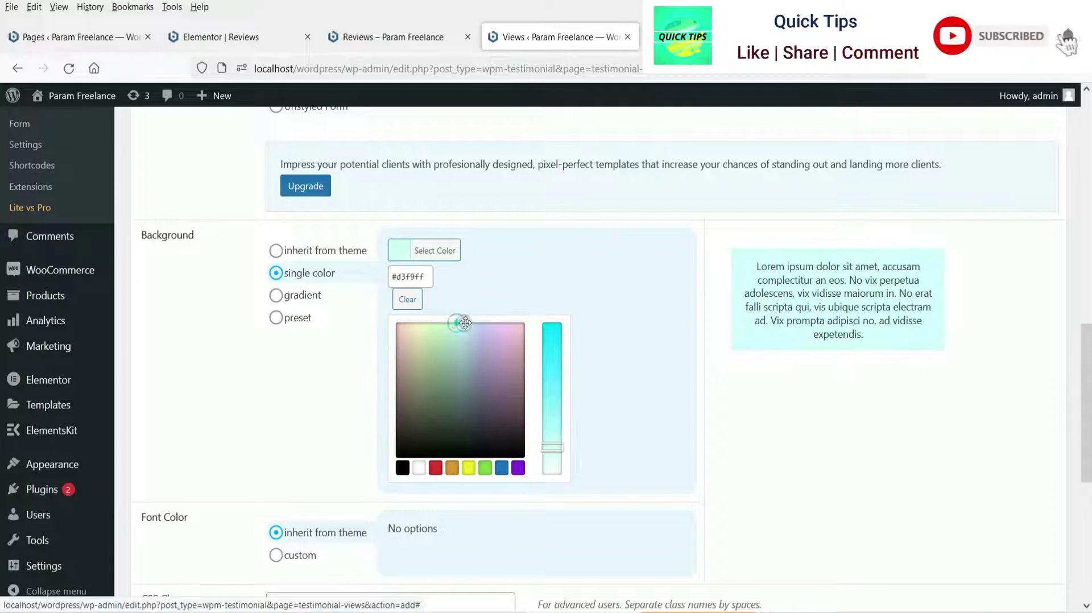
click(552, 457)
click(289, 350)
Switch the form view's font color to custom and save the view
click(275, 401)
click(394, 378)
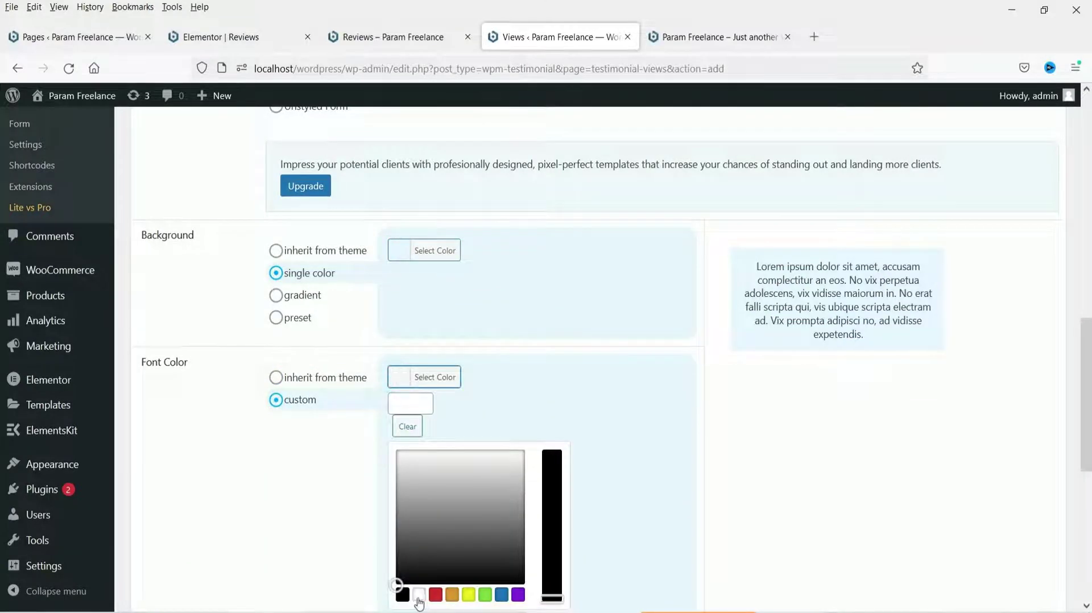
scroll(418, 603, down, 7)
click(157, 545)
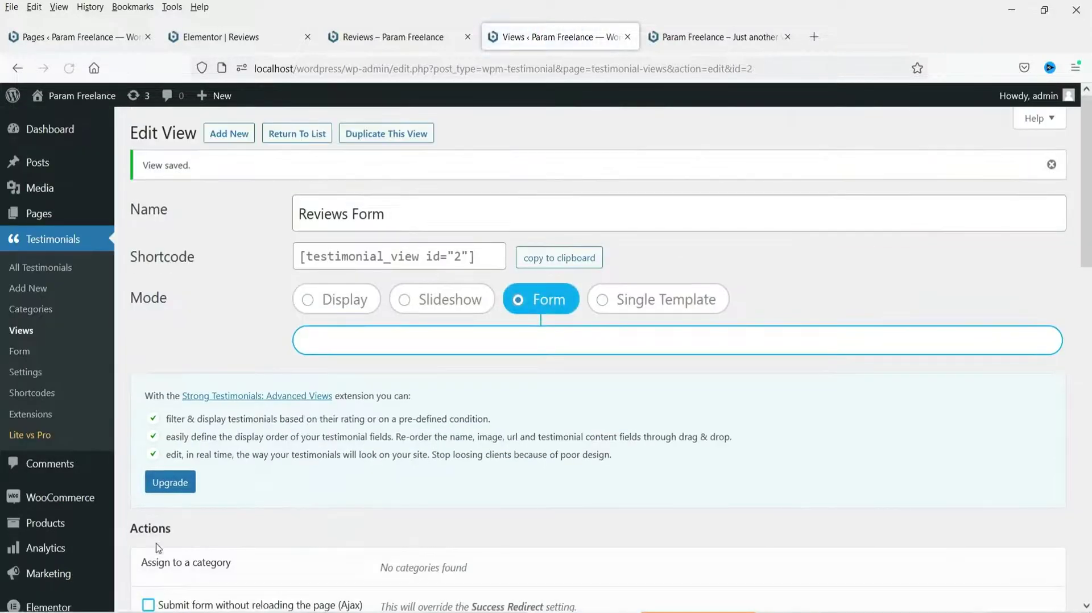
Add a Shortcode widget with [testimonial_view id="2"] to the Elementor section's empty narrower column and update the page
click(548, 260)
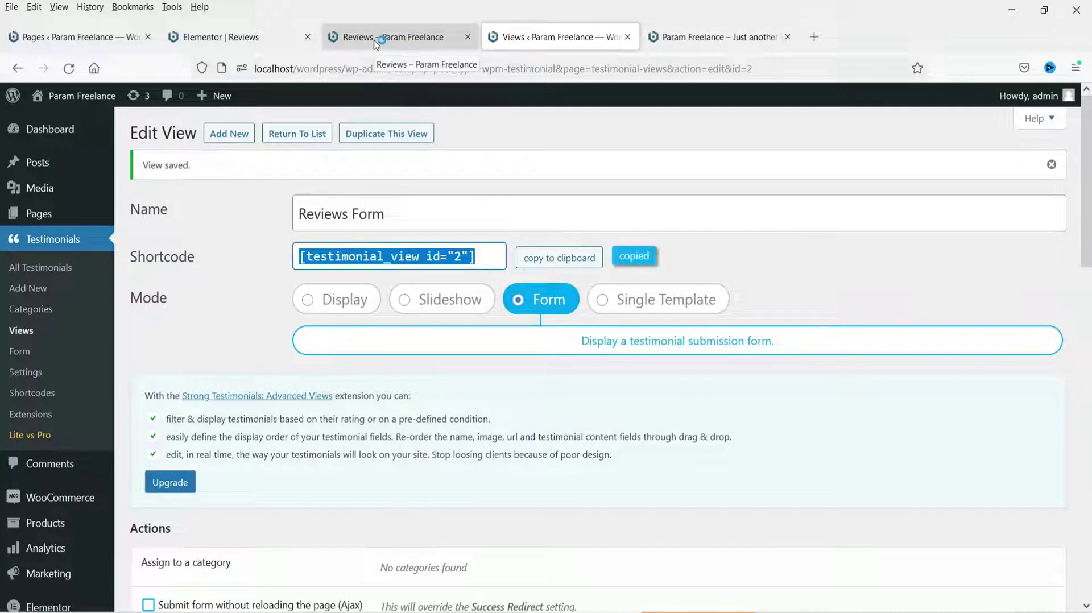
click(221, 33)
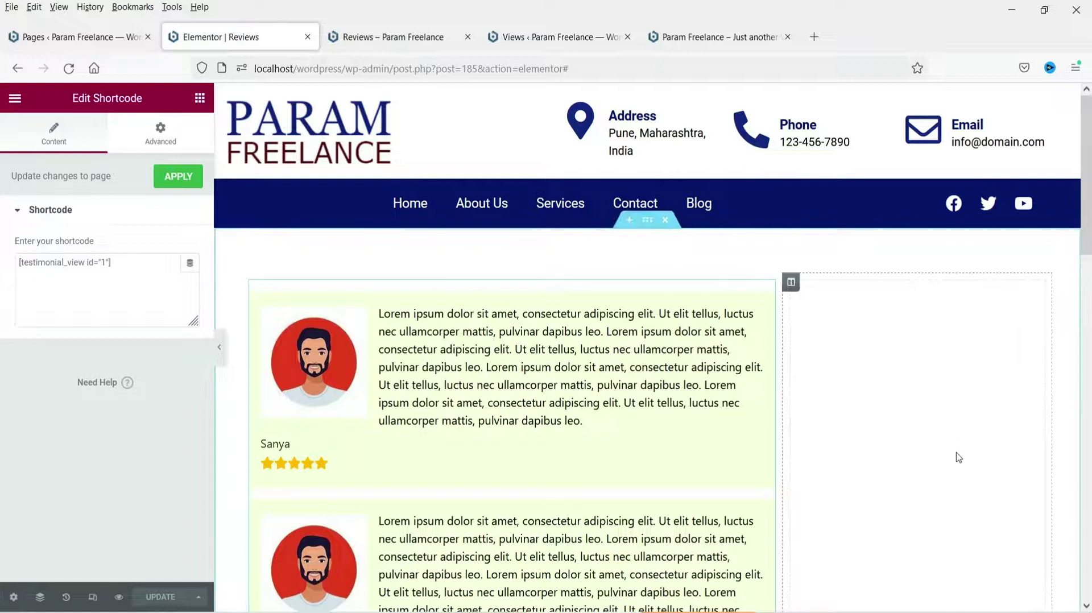
scroll(966, 415, down, 3)
click(917, 488)
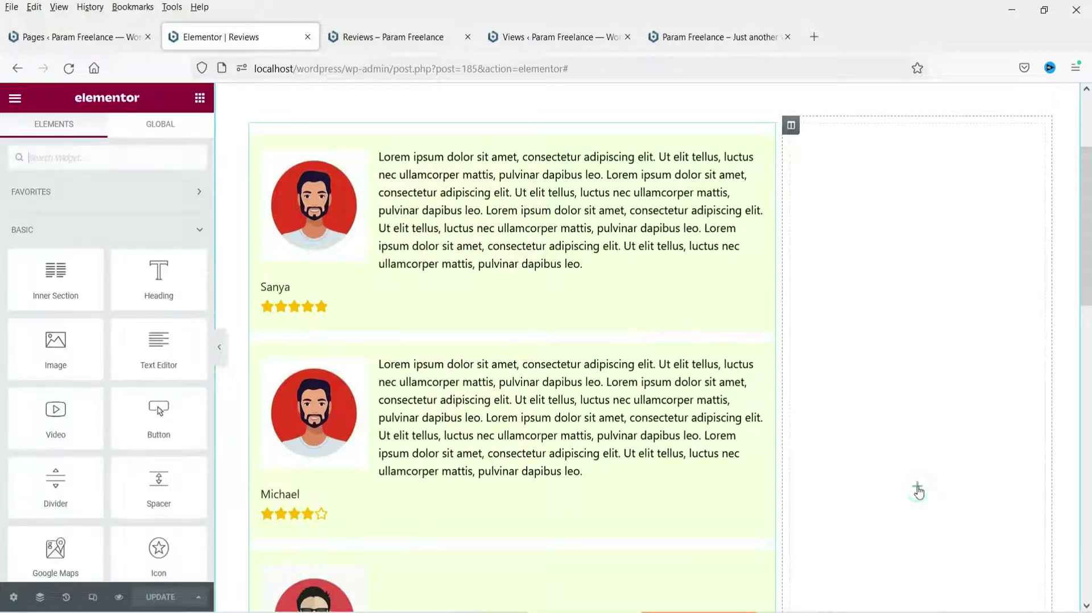
text(s)
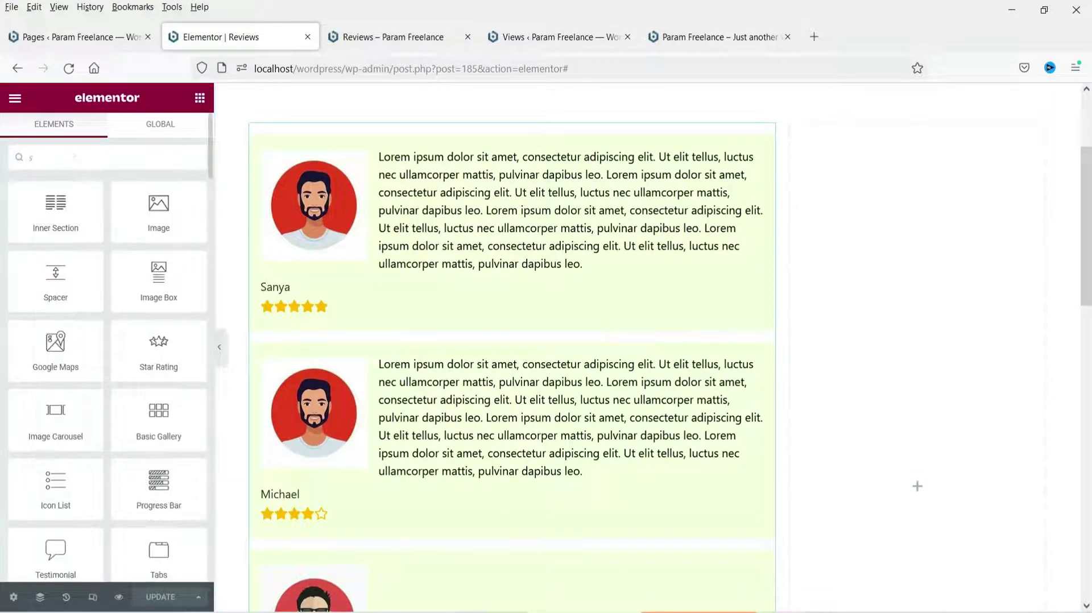
text(hort)
drag(47, 214, 897, 457)
click(88, 261)
key(ctrl+v)
click(165, 602)
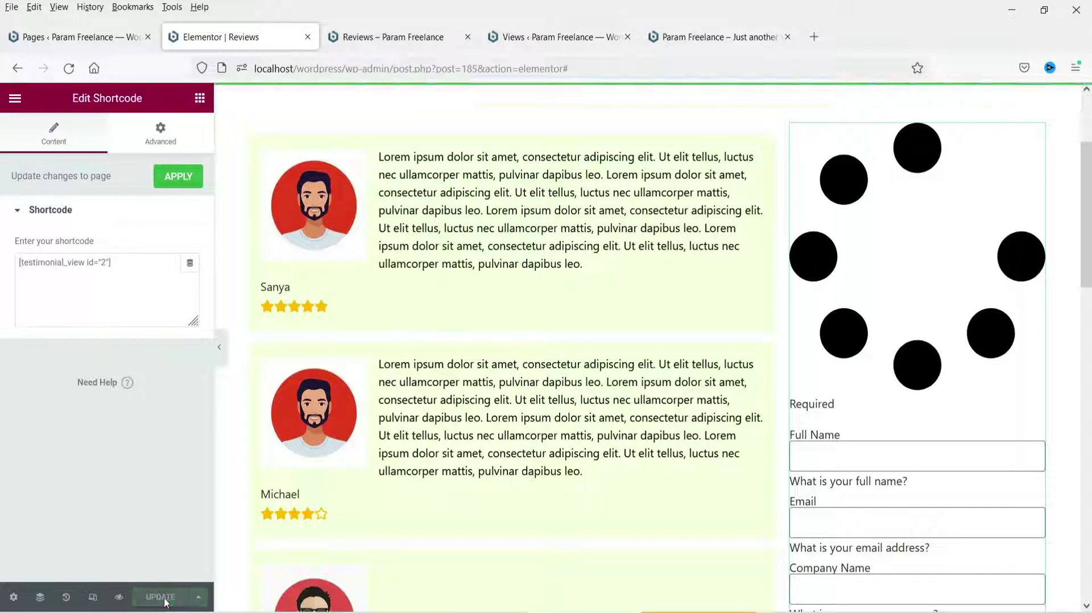
Reload the published Reviews page and examine the fields and layout of the testimonial submission form
click(386, 37)
click(68, 68)
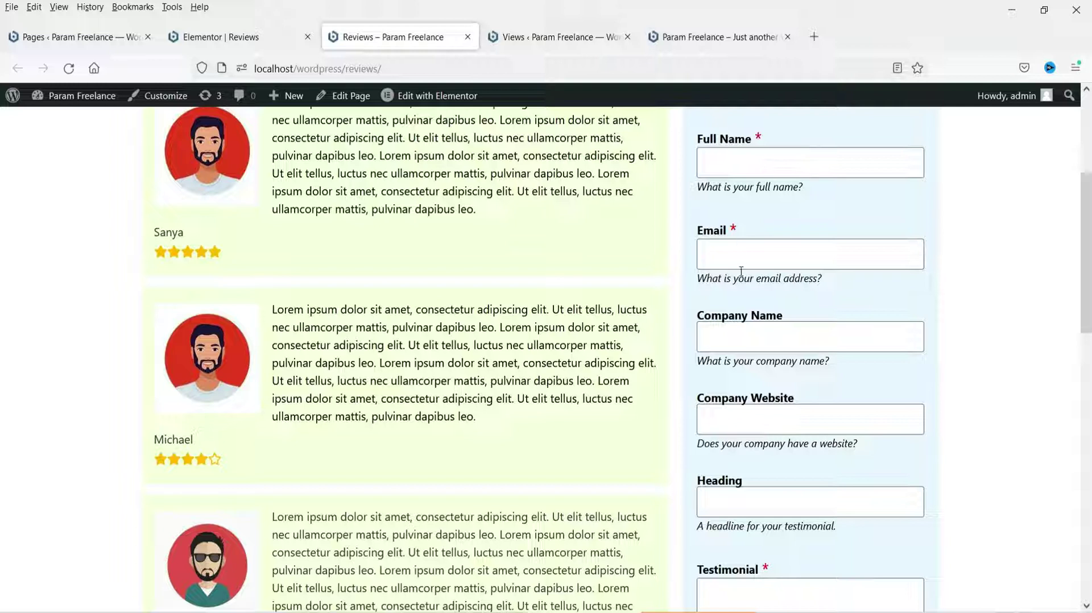
scroll(940, 331, down, 3)
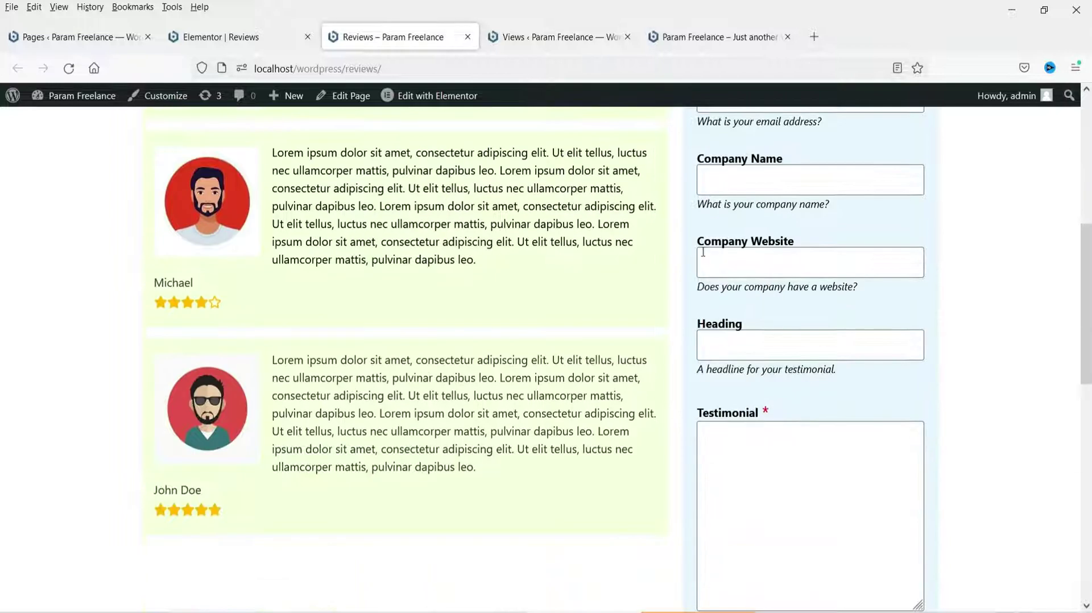
scroll(761, 364, down, 9)
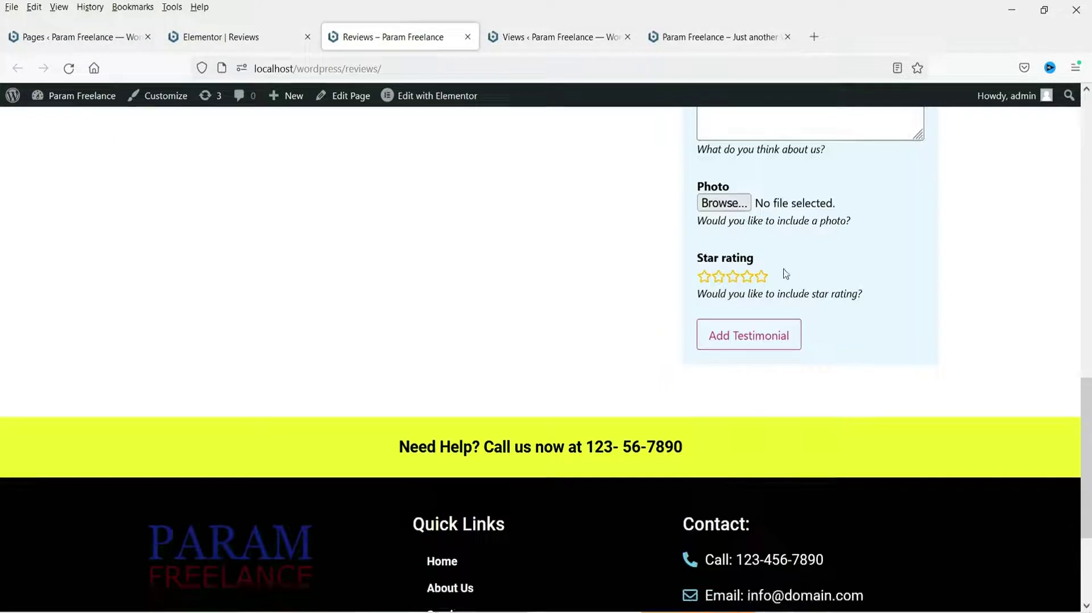
scroll(853, 269, up, 6)
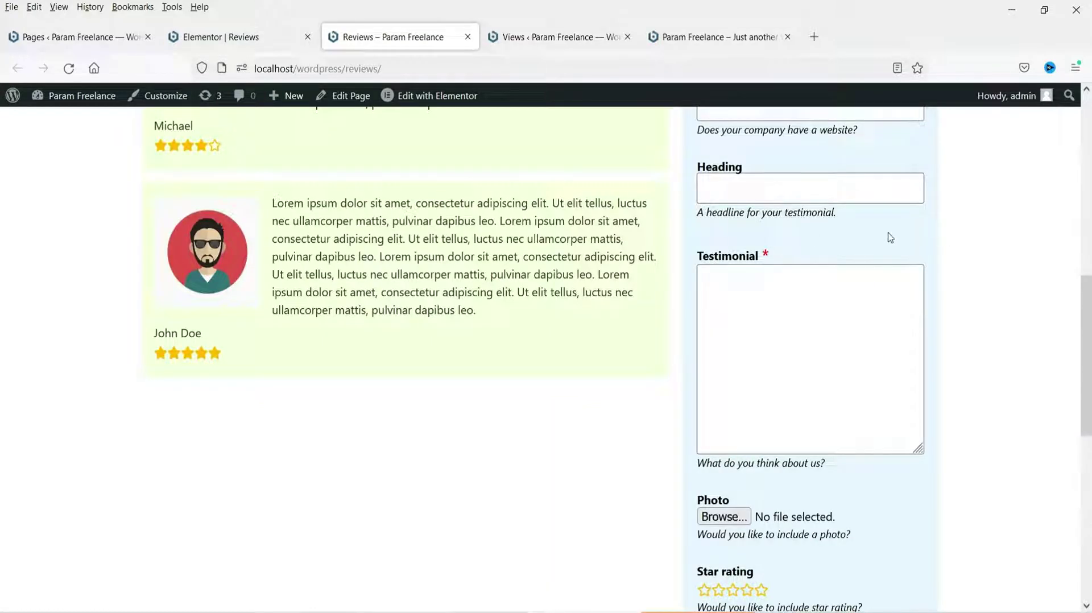
Open the Strong Testimonials form field editor and delete the Company Name field
click(554, 36)
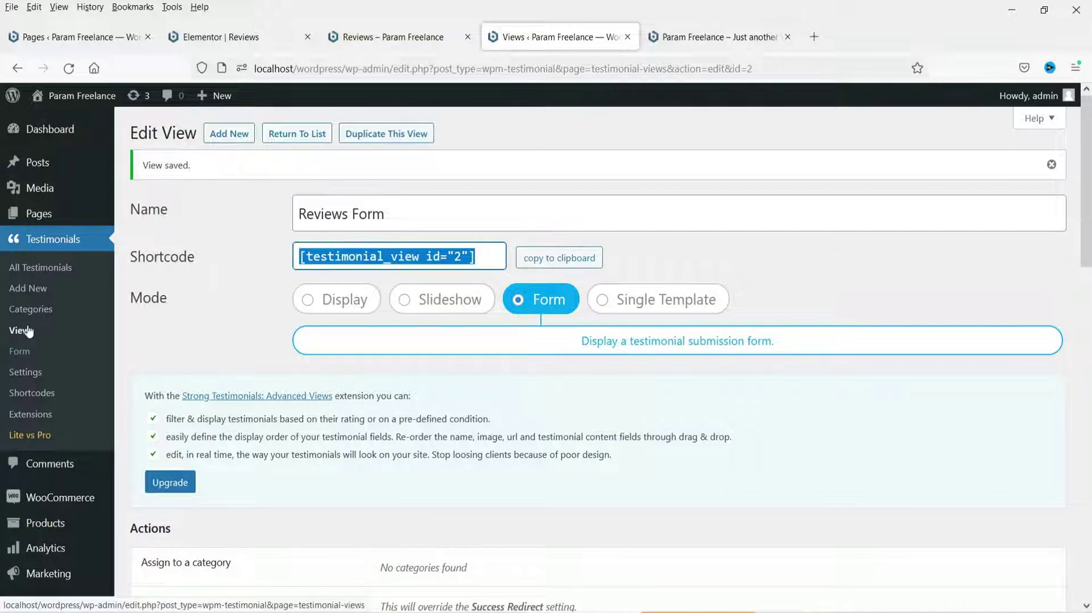
click(20, 354)
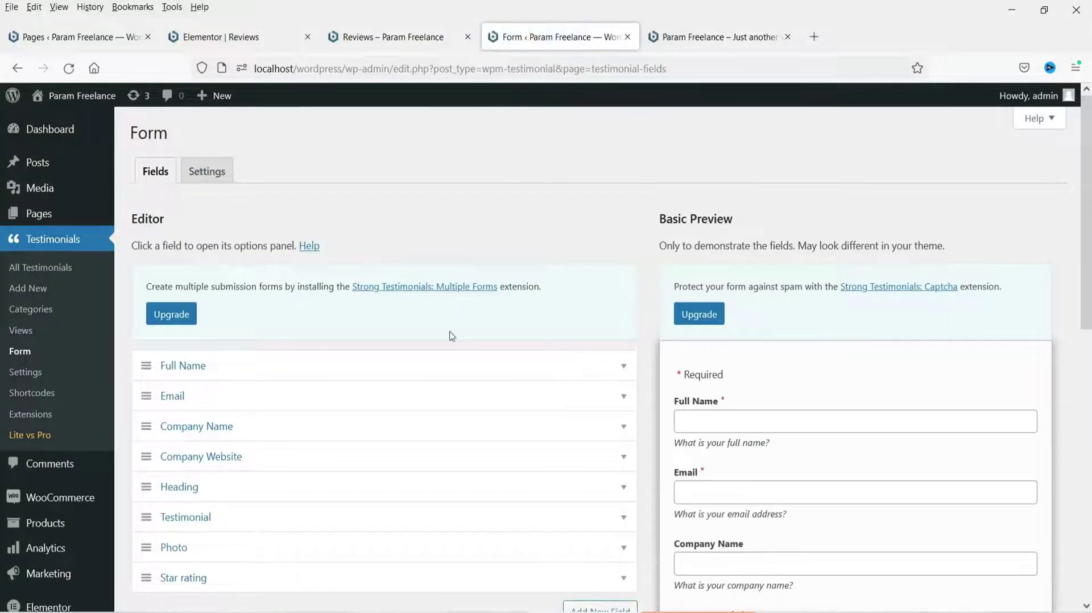
scroll(428, 345, down, 3)
click(624, 274)
scroll(184, 250, down, 2)
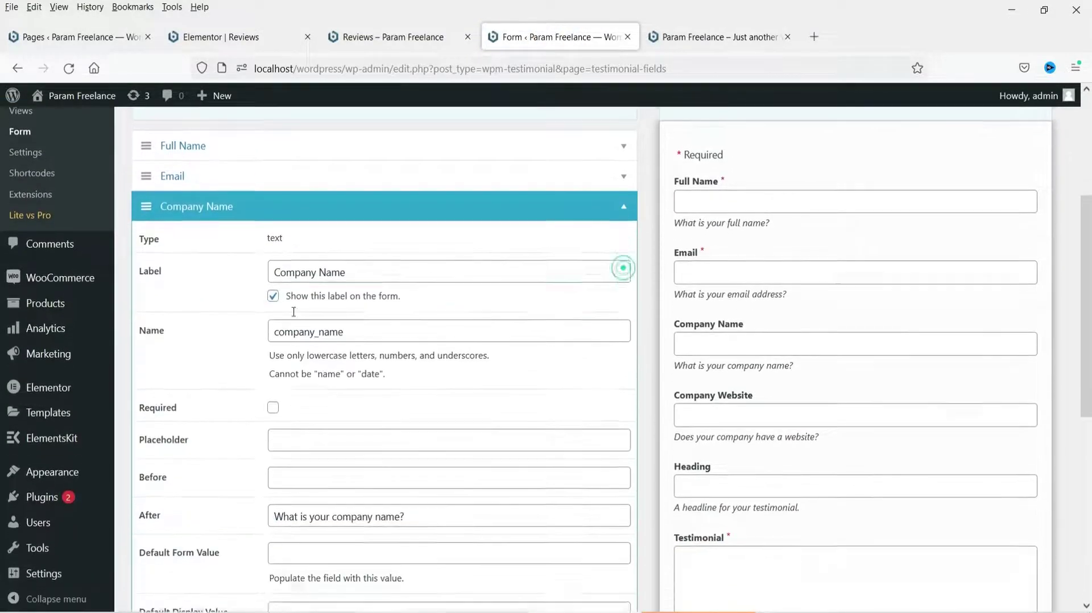
scroll(205, 252, down, 4)
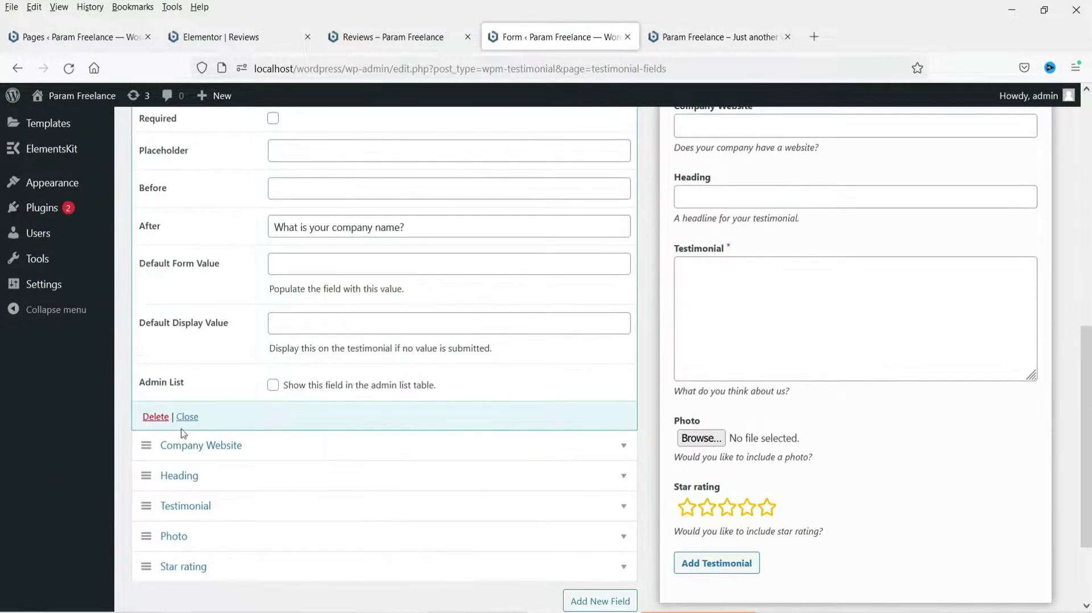
click(157, 417)
click(607, 371)
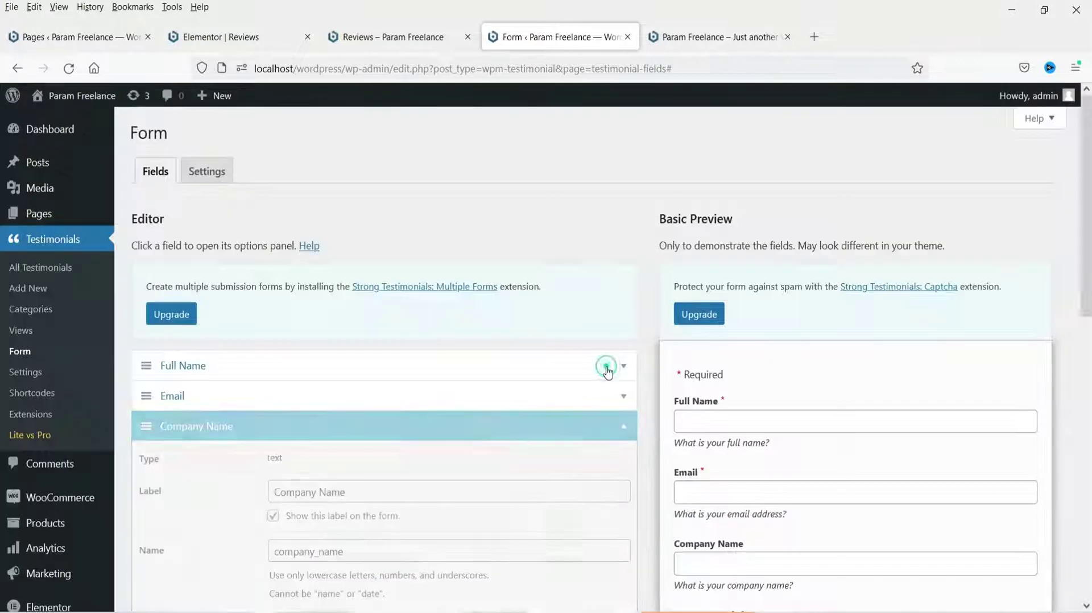
Delete the Company Website field from the testimonial submission form
scroll(605, 364, down, 1)
click(624, 348)
scroll(245, 443, down, 3)
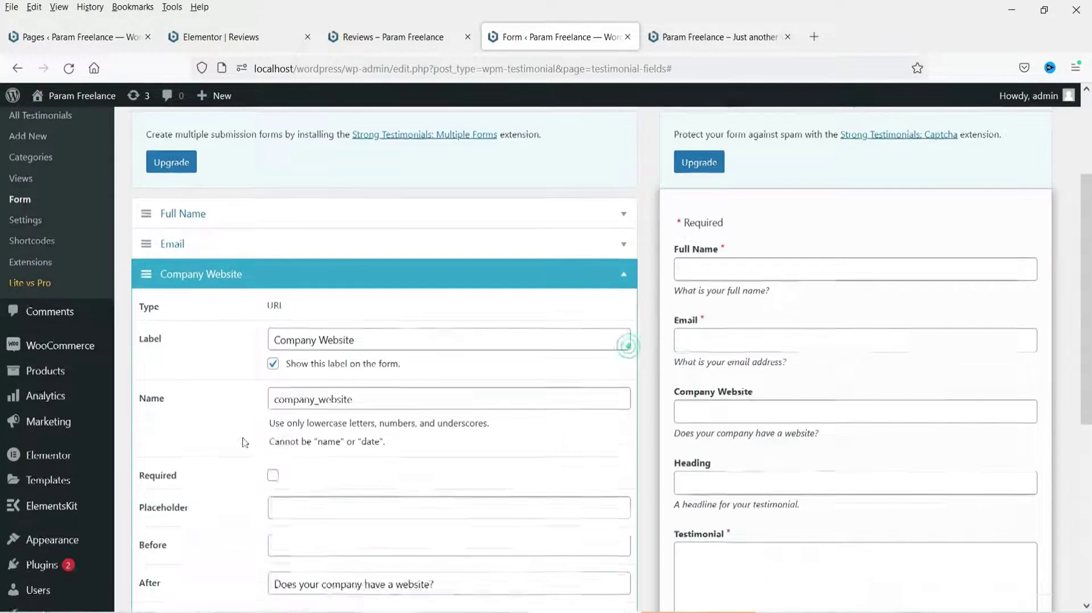
click(155, 533)
click(597, 374)
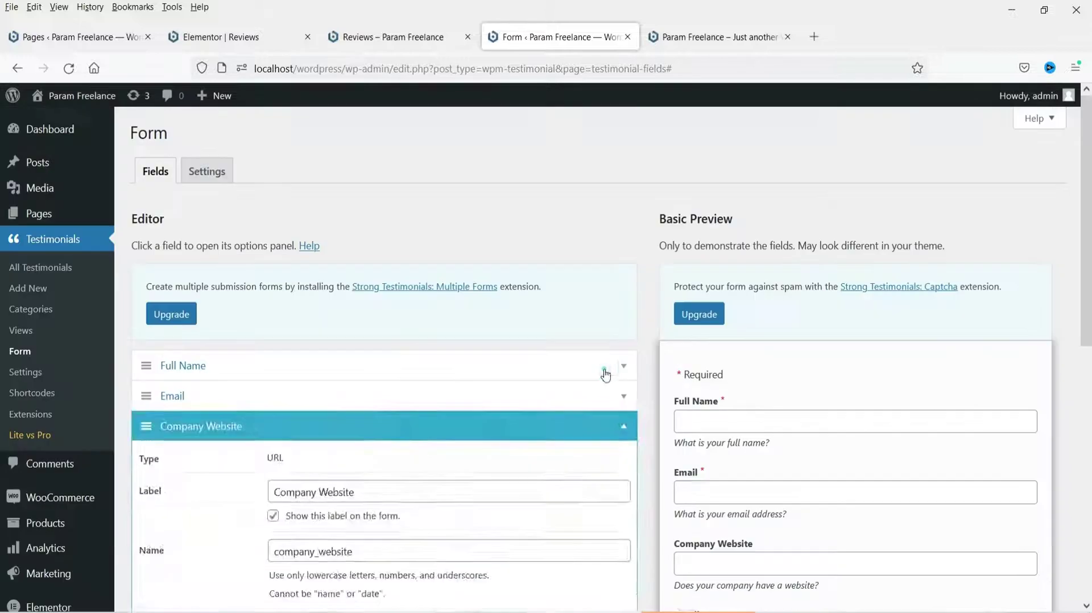
Delete the Heading field from the testimonial form and save the field changes
scroll(616, 344, down, 2)
click(624, 270)
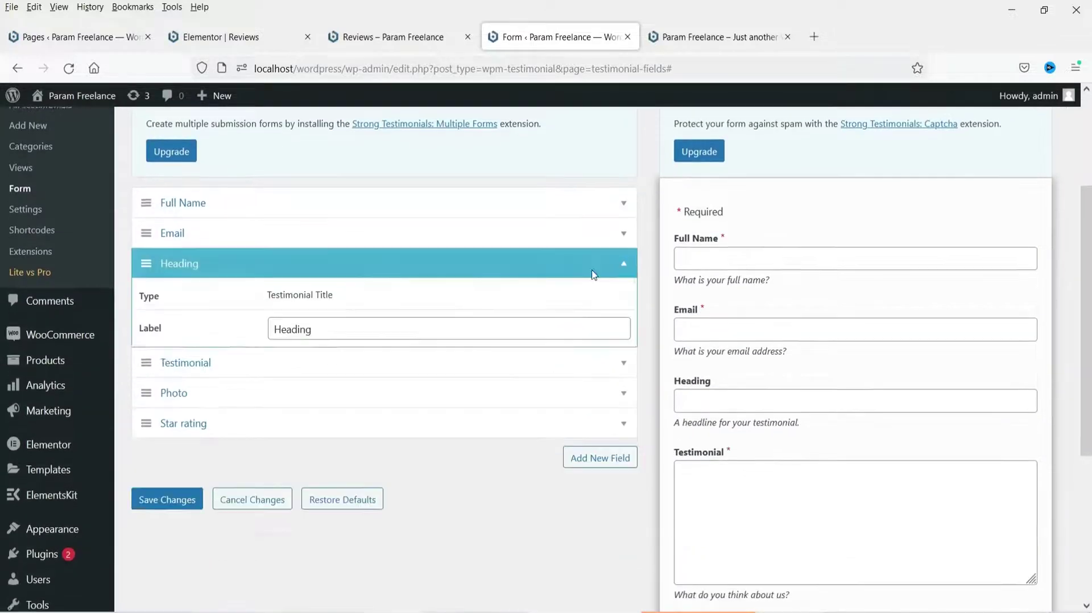
scroll(624, 270, down, 2)
click(155, 493)
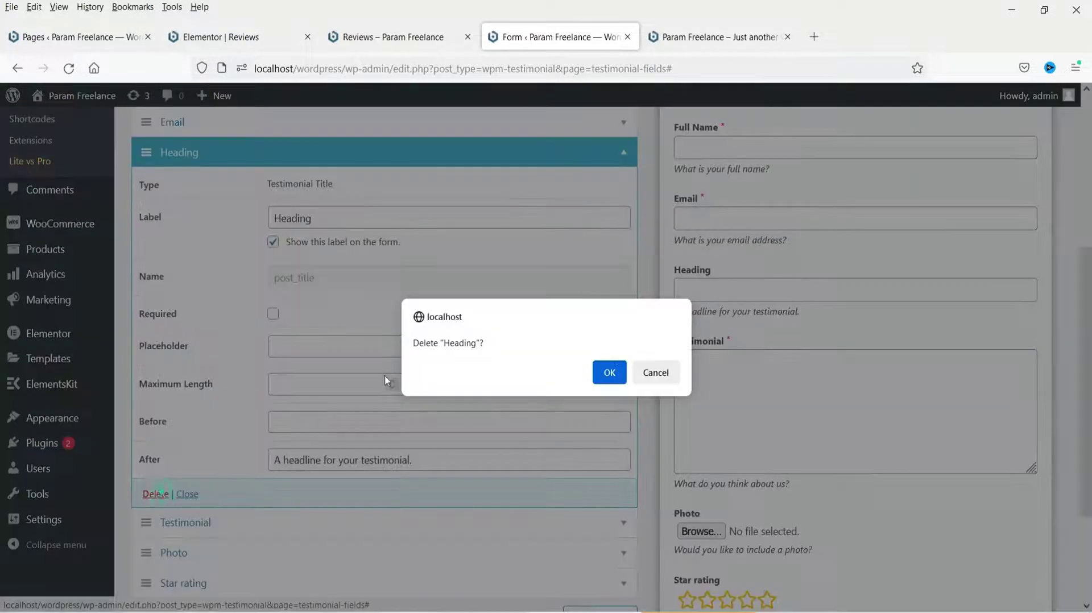
click(609, 372)
scroll(604, 348, down, 1)
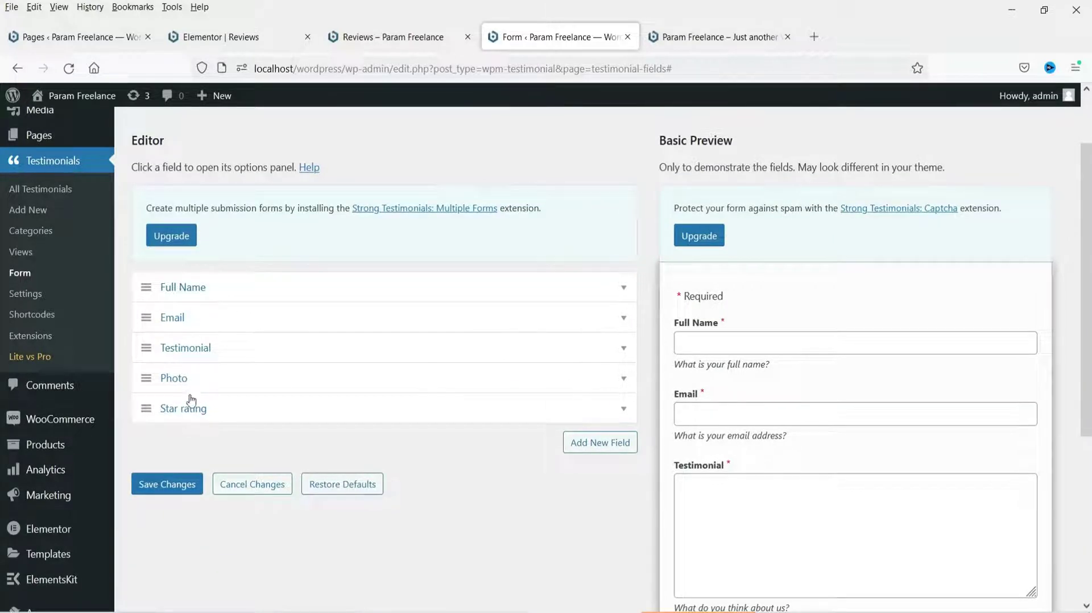
click(174, 488)
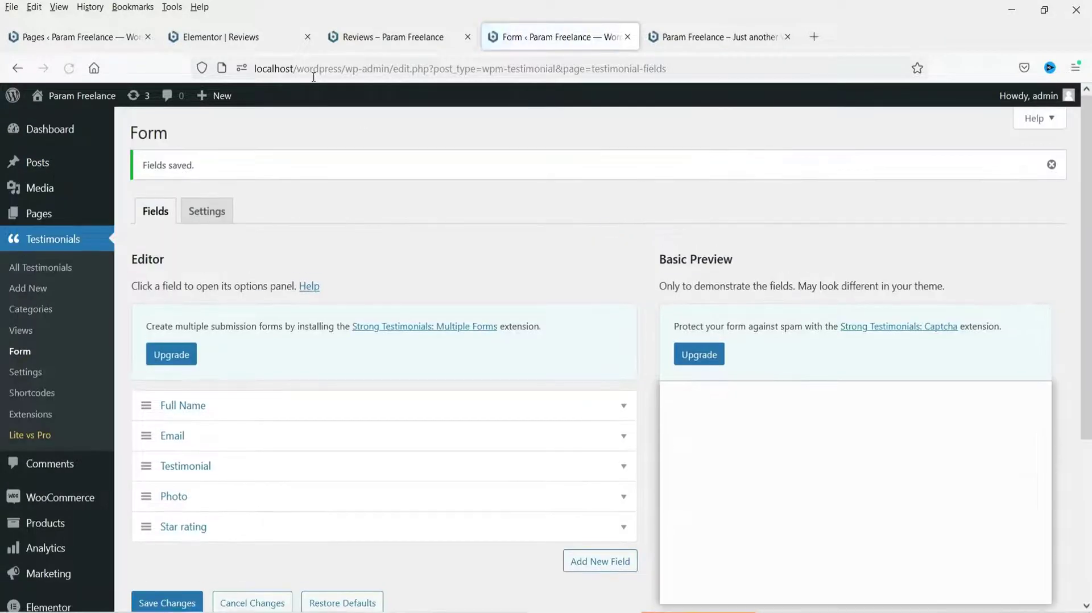
Reload the published Reviews page and check the submission form's fields beside the review list
click(380, 37)
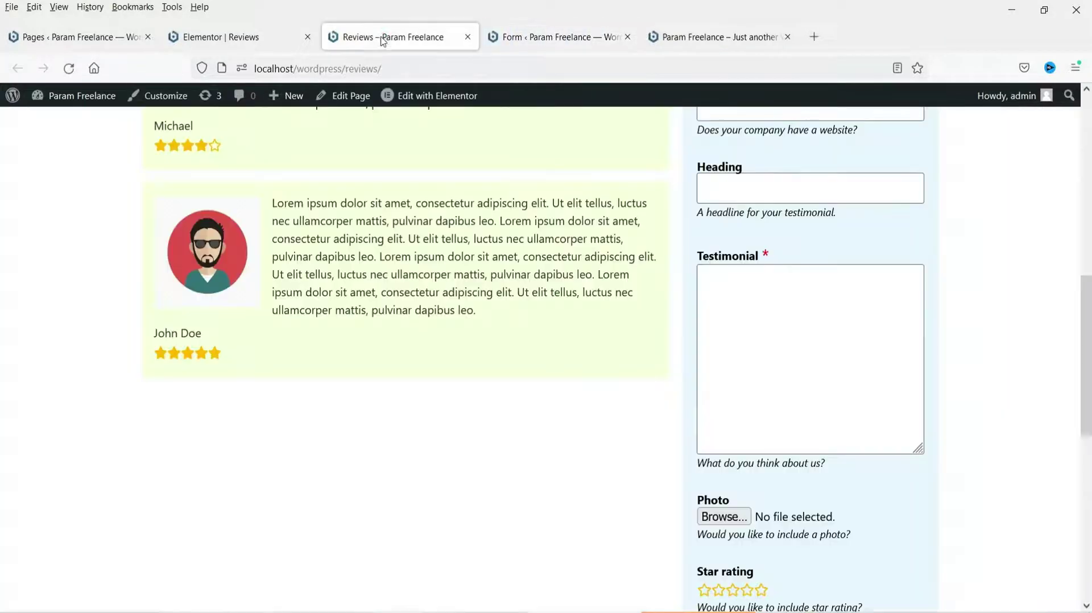
scroll(1071, 261, up, 10)
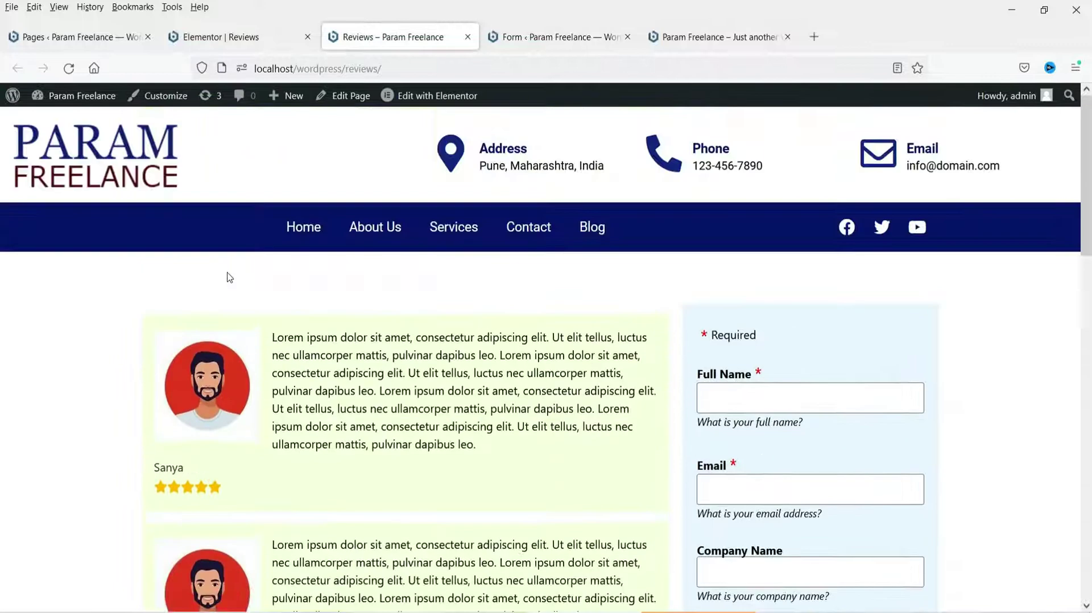
click(69, 68)
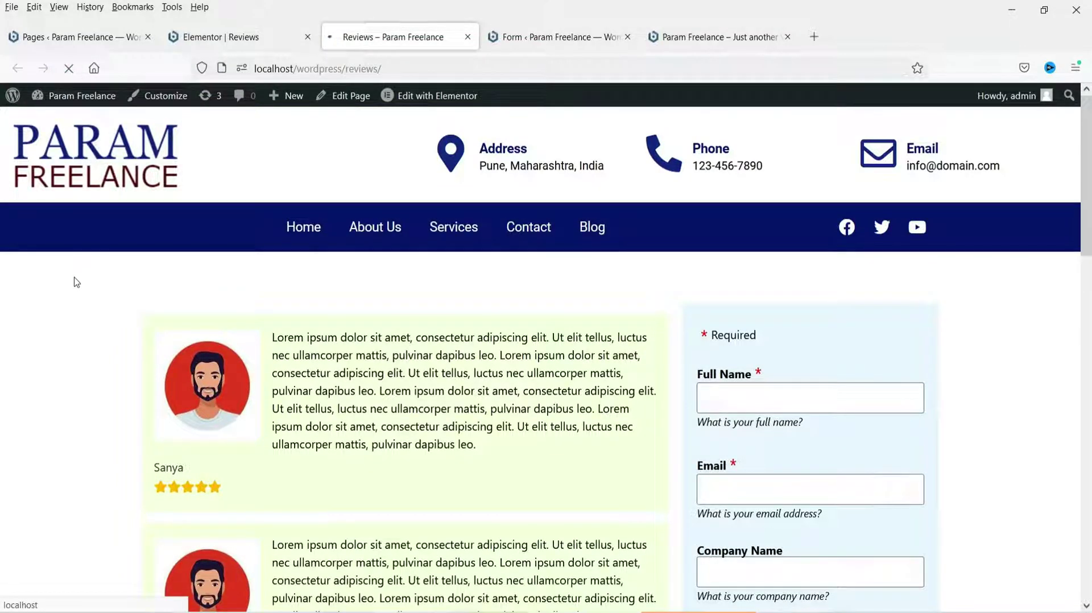
scroll(925, 336, down, 2)
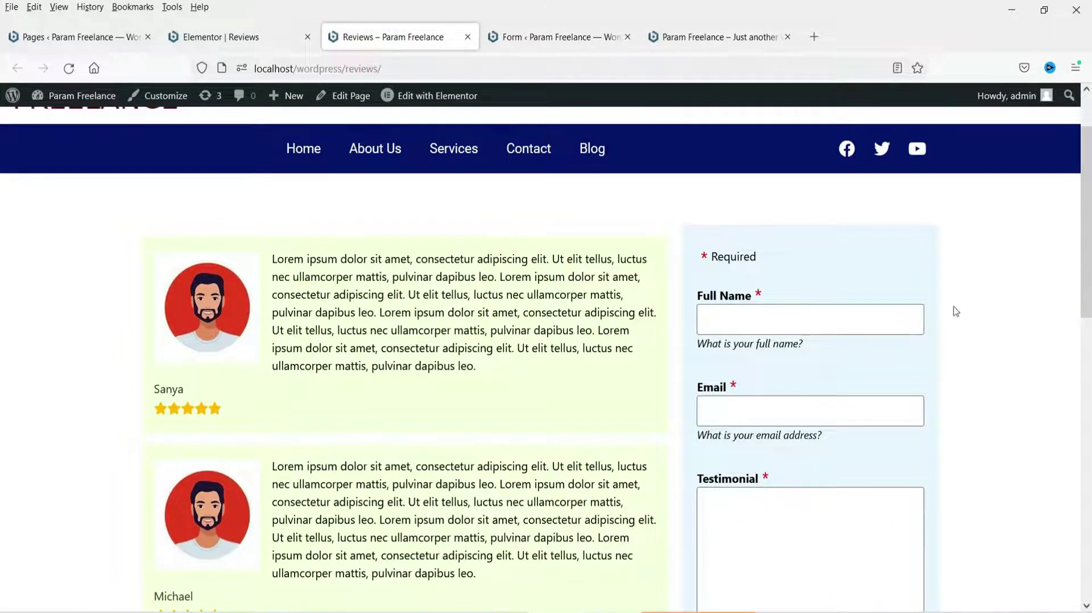
scroll(764, 291, down, 2)
click(745, 336)
click(772, 443)
scroll(987, 309, down, 10)
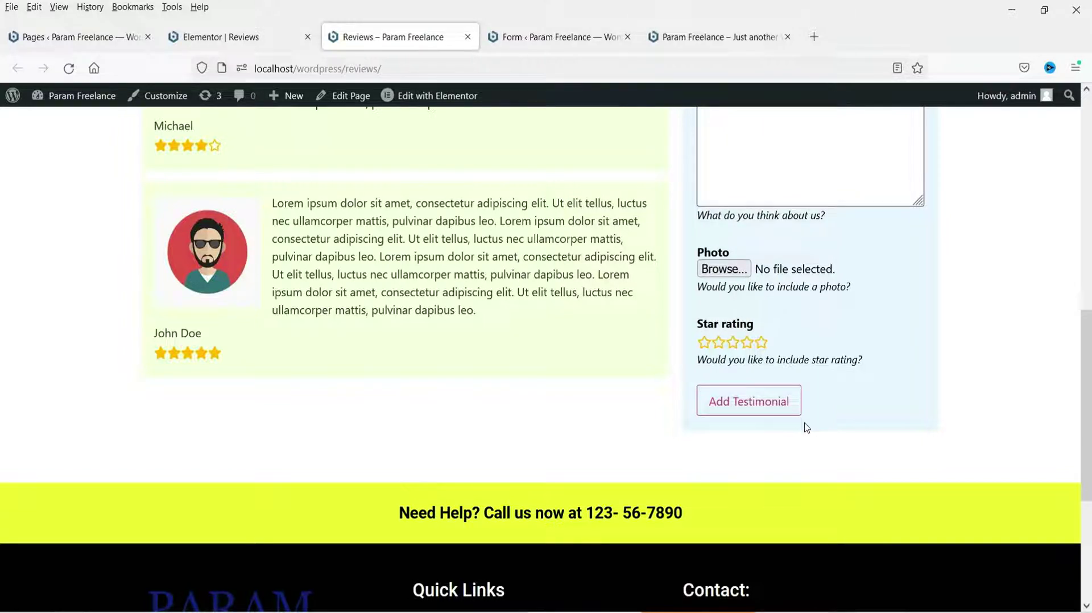
scroll(830, 249, up, 14)
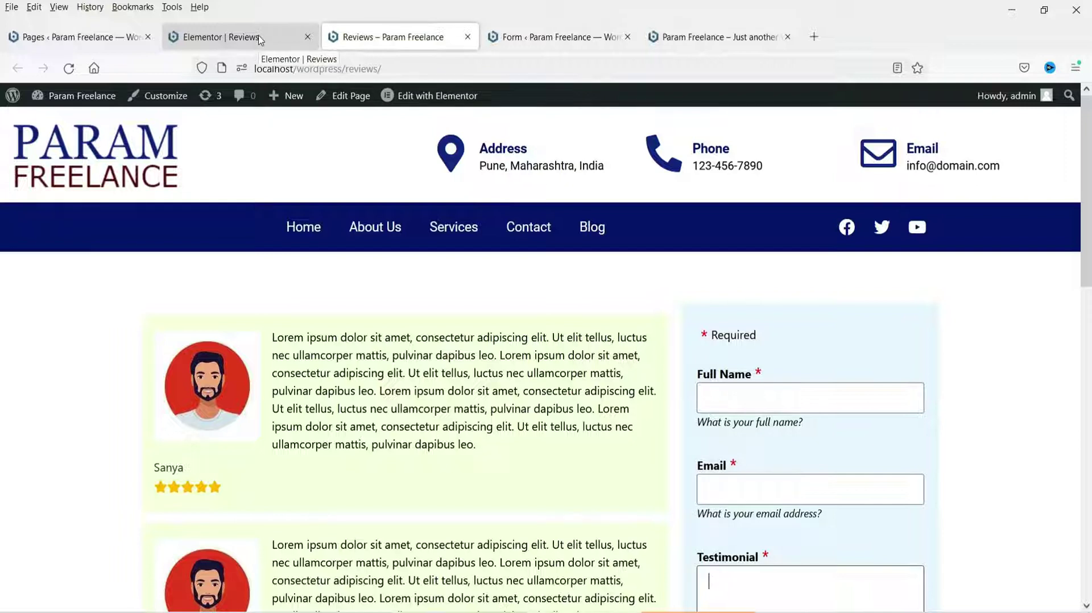
Create a new Strong Testimonials view named slideshow in Slideshow mode
key(ctrl+Tab)
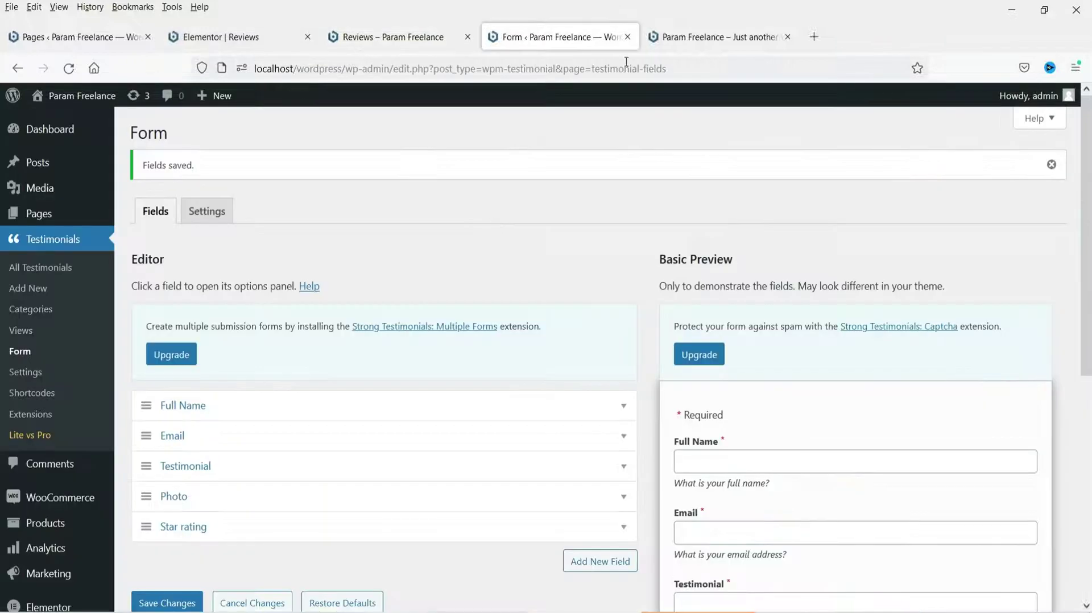
click(29, 335)
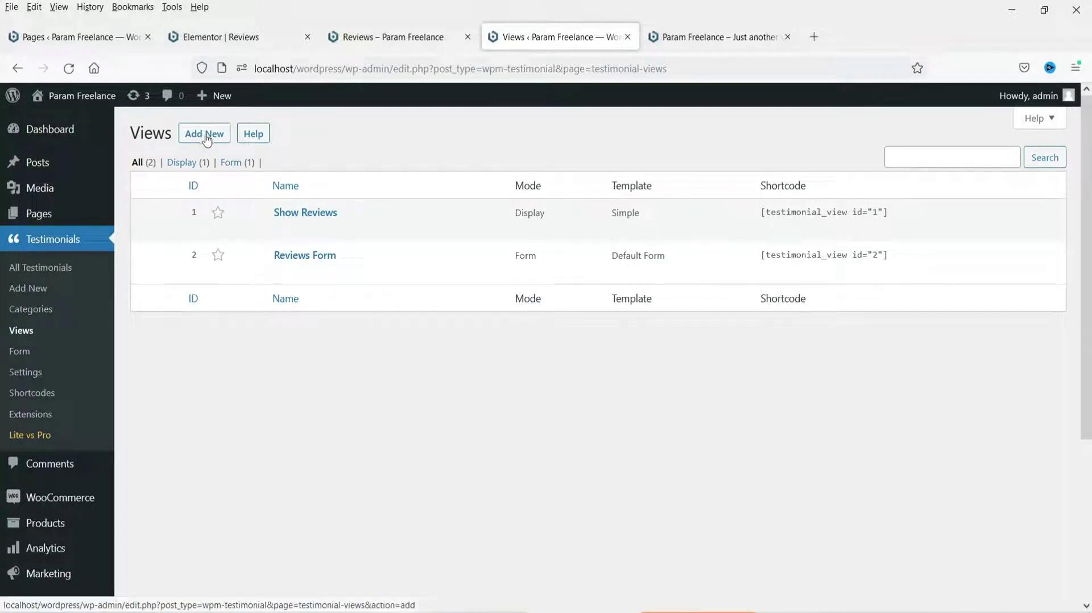
click(206, 137)
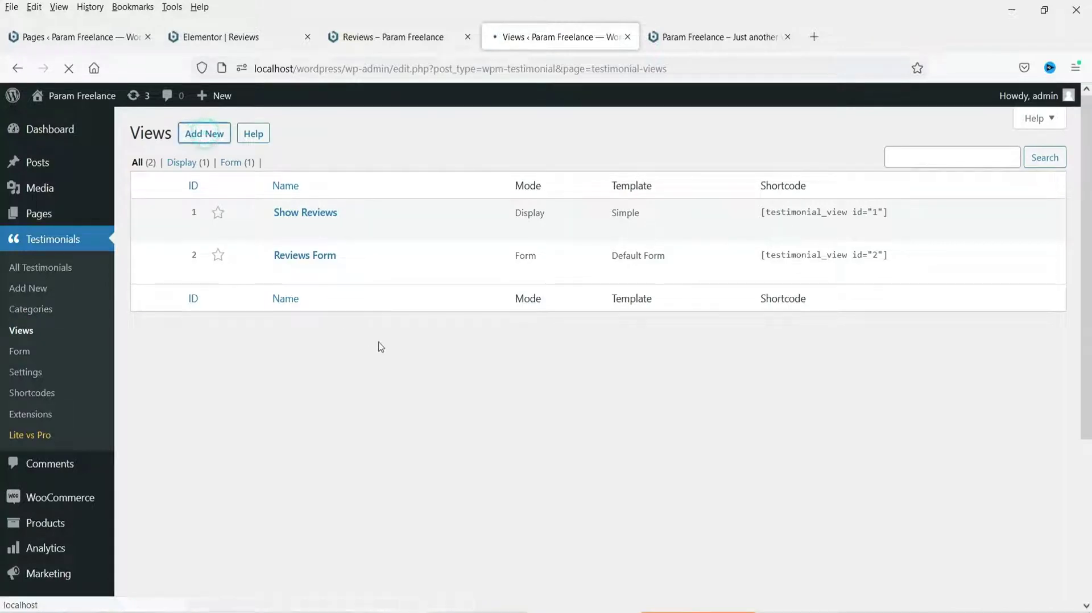
drag(368, 186, 258, 173)
text(slideshow)
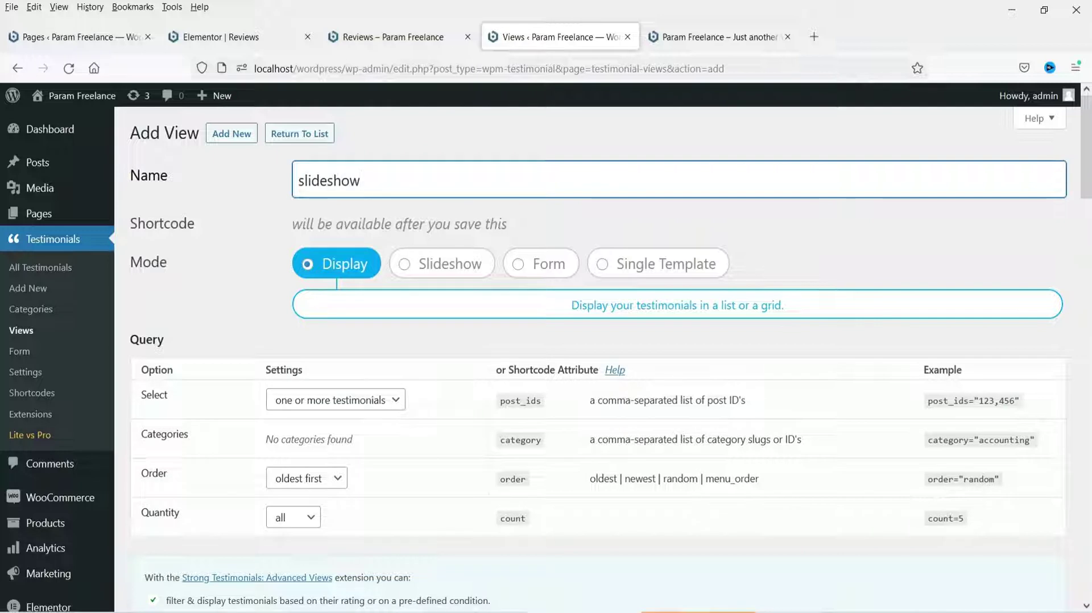
click(416, 265)
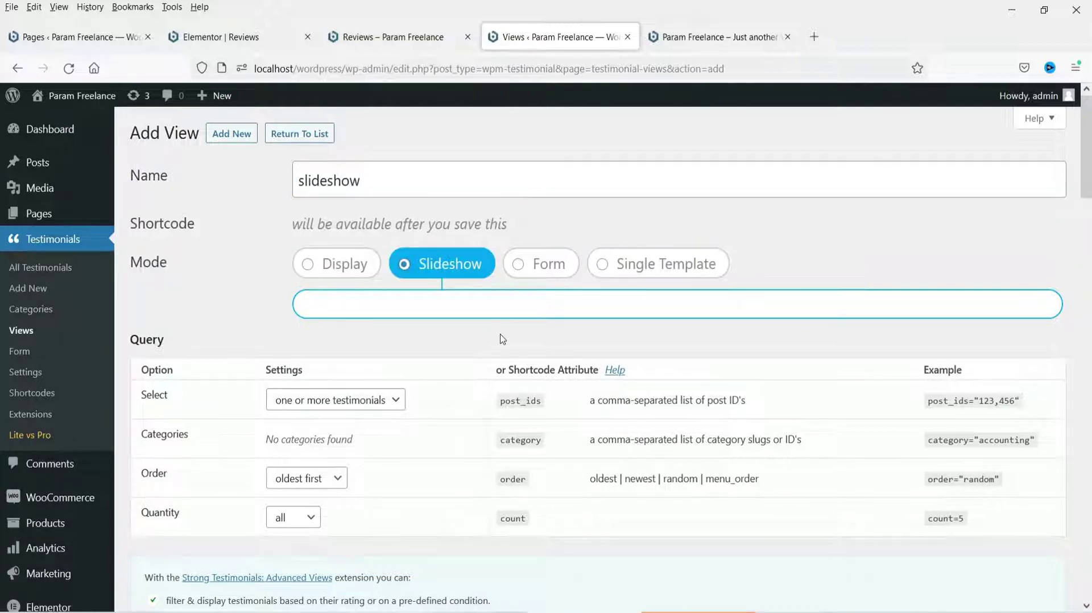
Set the slideshow view's query to order testimonials newest first and limit the quantity to a count of 3
scroll(503, 339, down, 3)
click(319, 322)
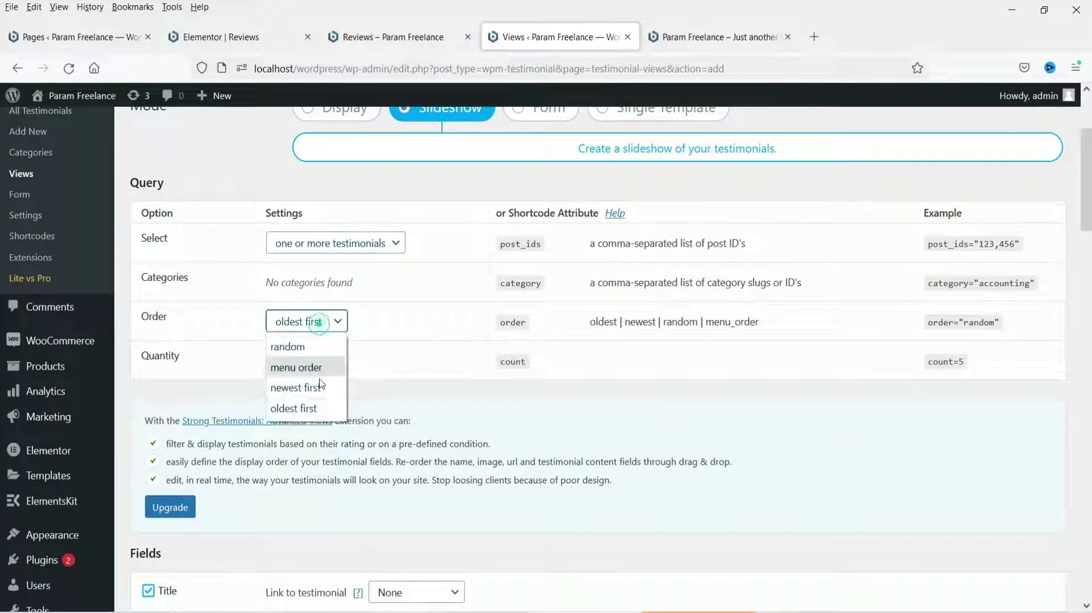
click(319, 387)
click(307, 359)
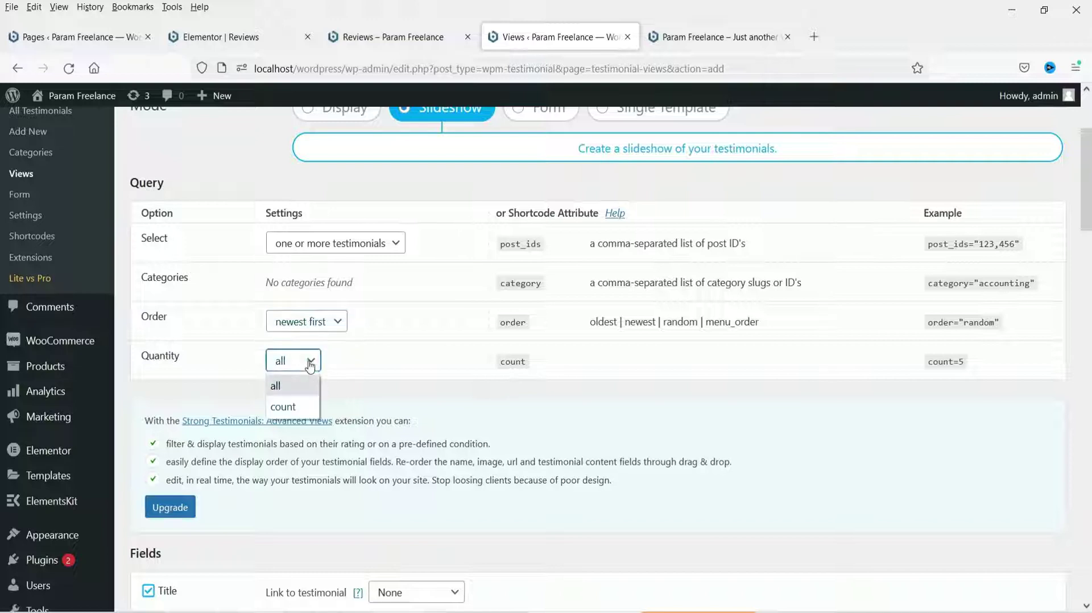
click(300, 407)
click(346, 361)
double_click(346, 361)
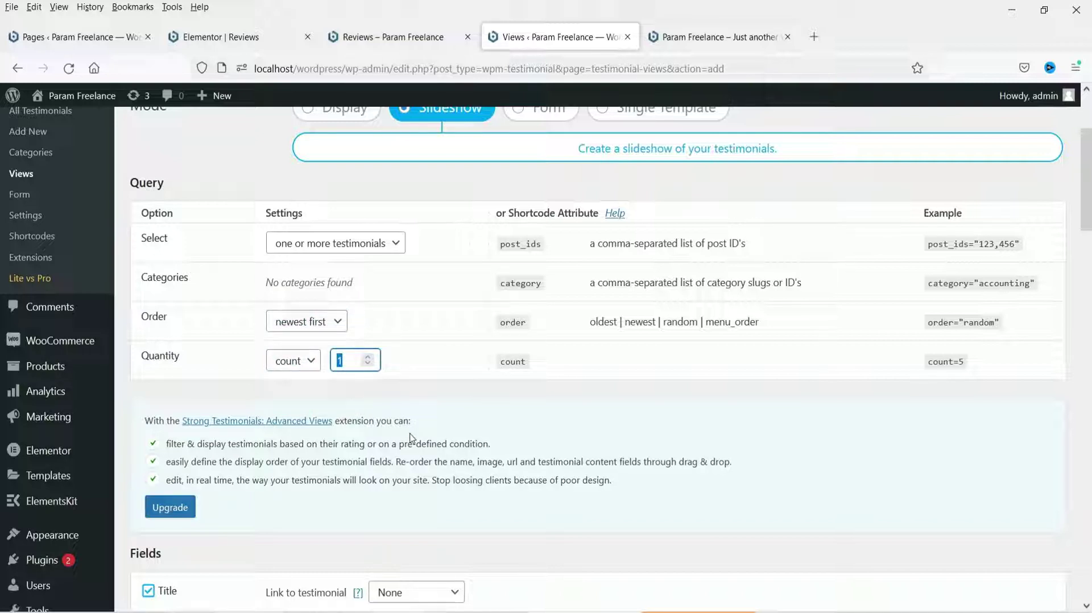
click(312, 364)
click(367, 357)
Exclude the testimonial title from the view and add another custom field after Full Name
scroll(567, 390, down, 5)
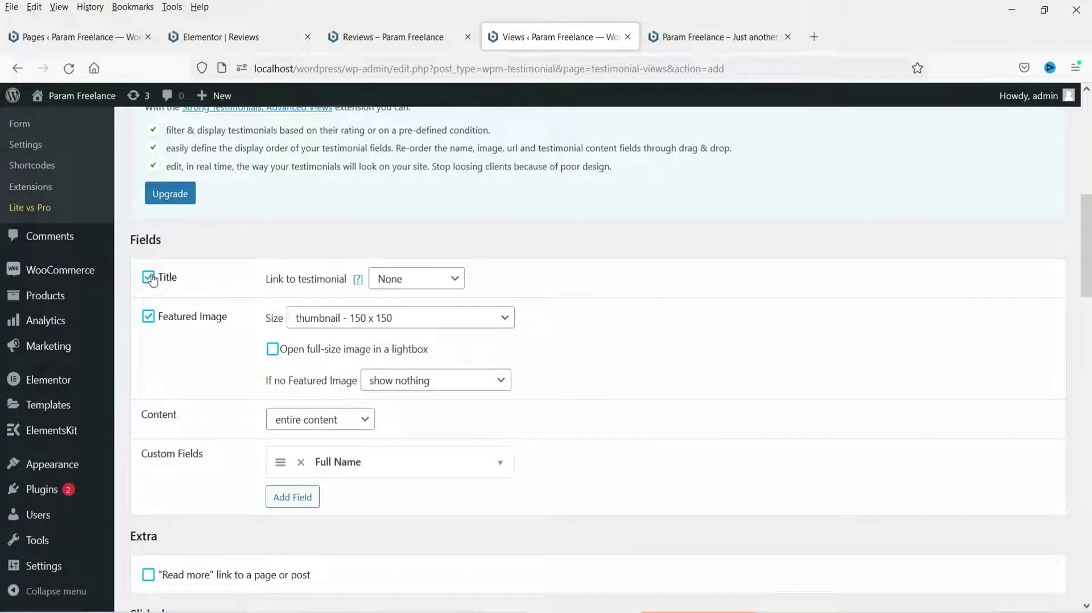
click(148, 278)
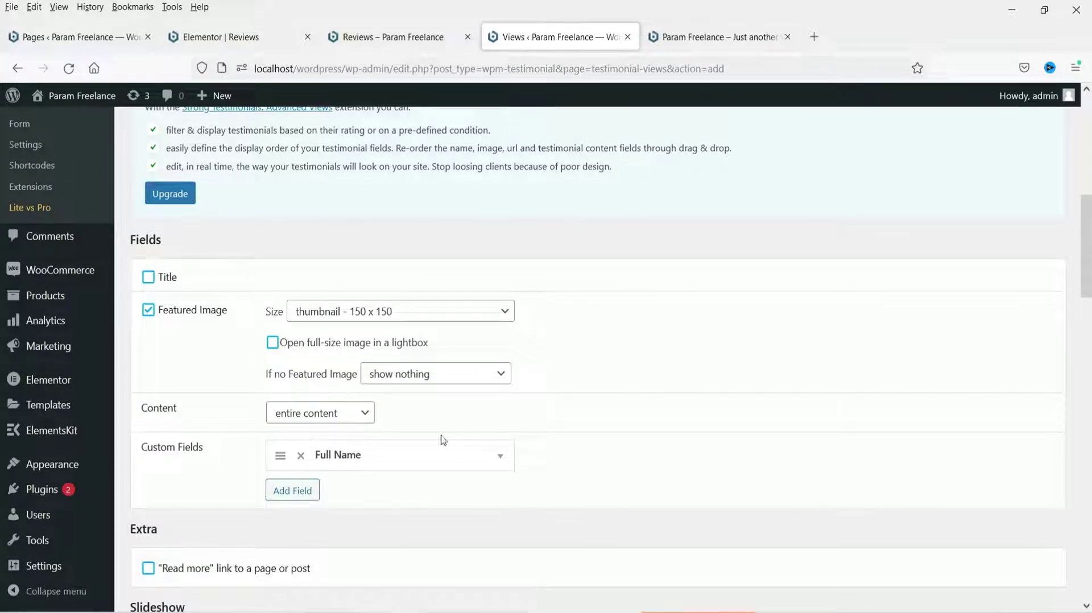
scroll(348, 436, down, 4)
click(300, 257)
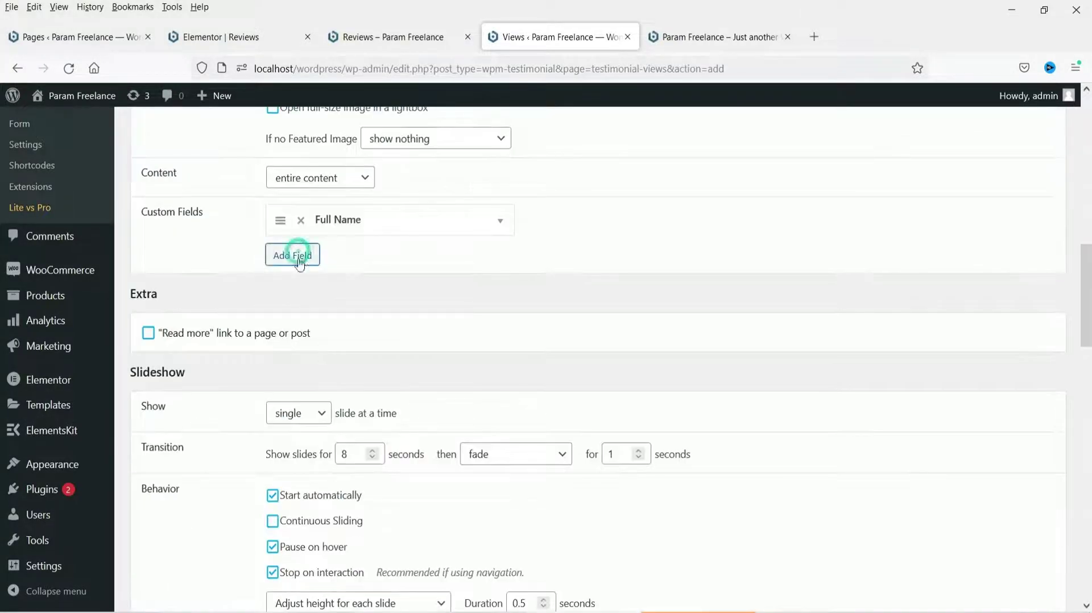
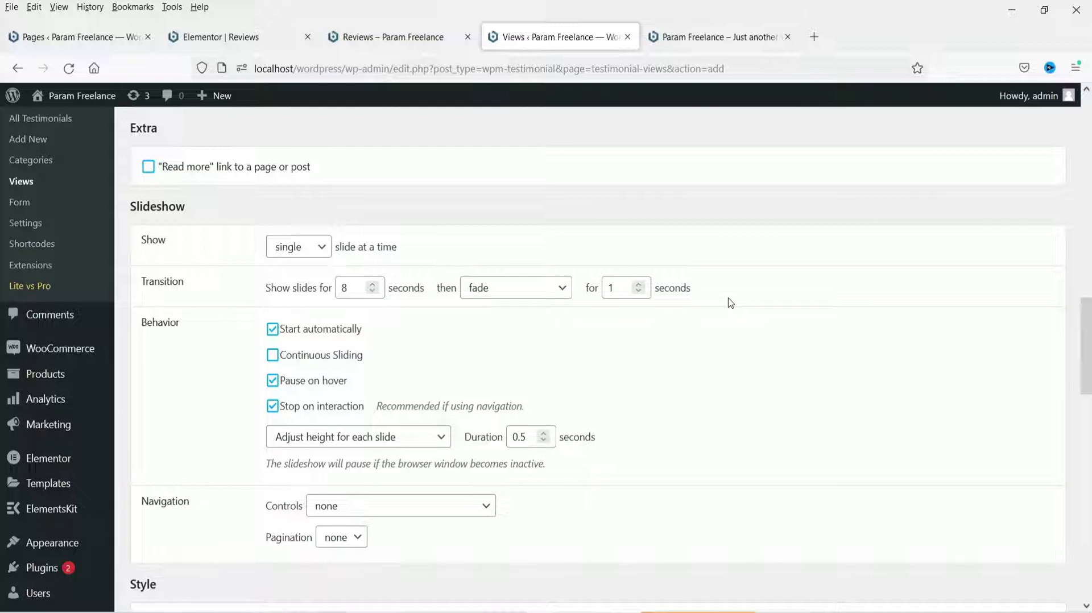
Set each slide to show for 5 seconds and enable continuous sliding
click(369, 289)
key(ctrl+a)
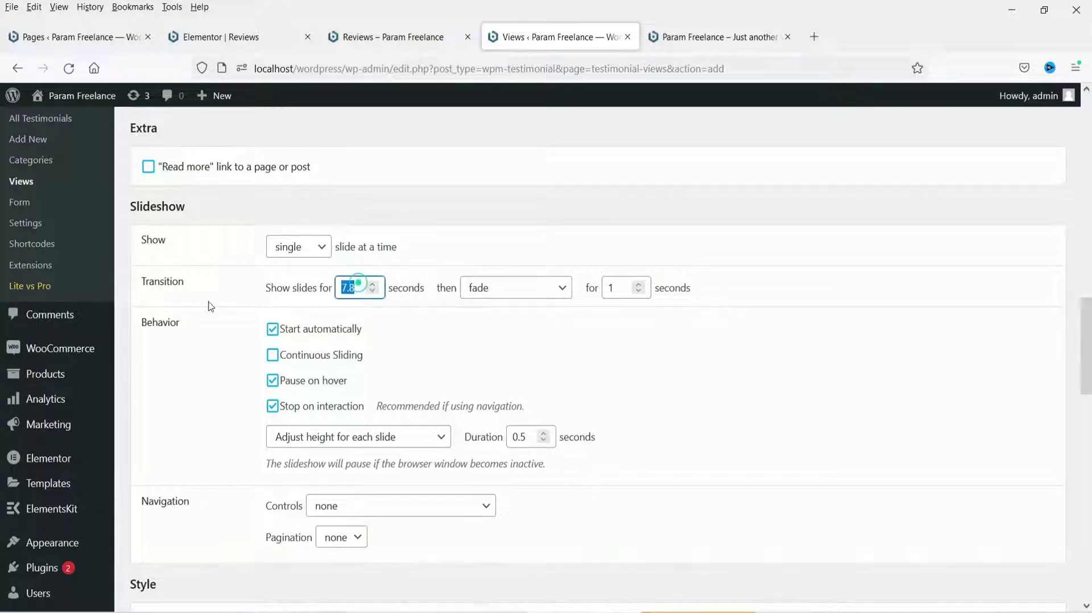
text(5)
click(455, 343)
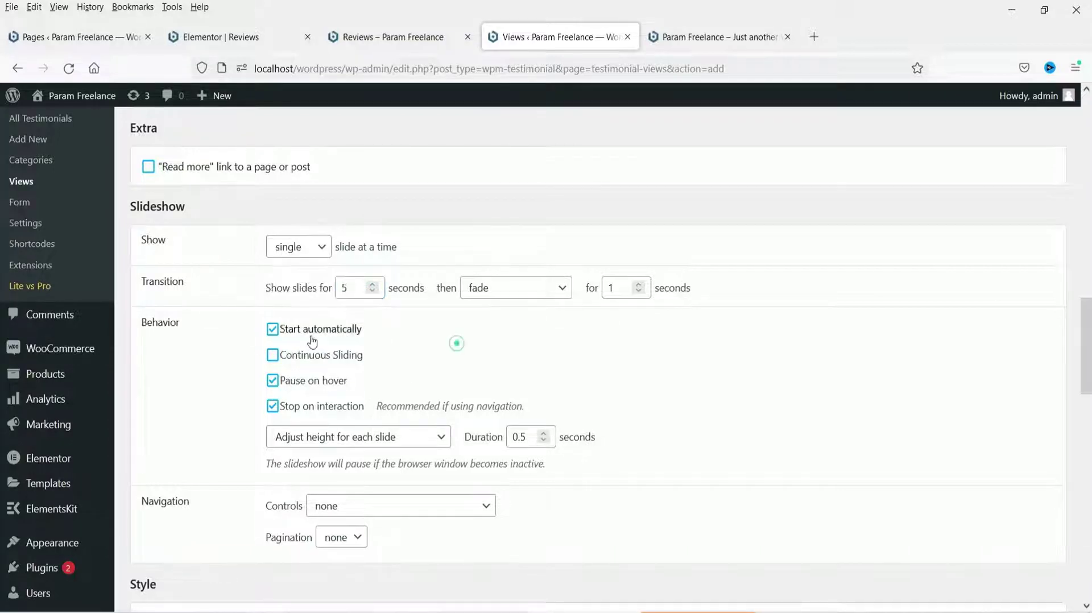
click(271, 358)
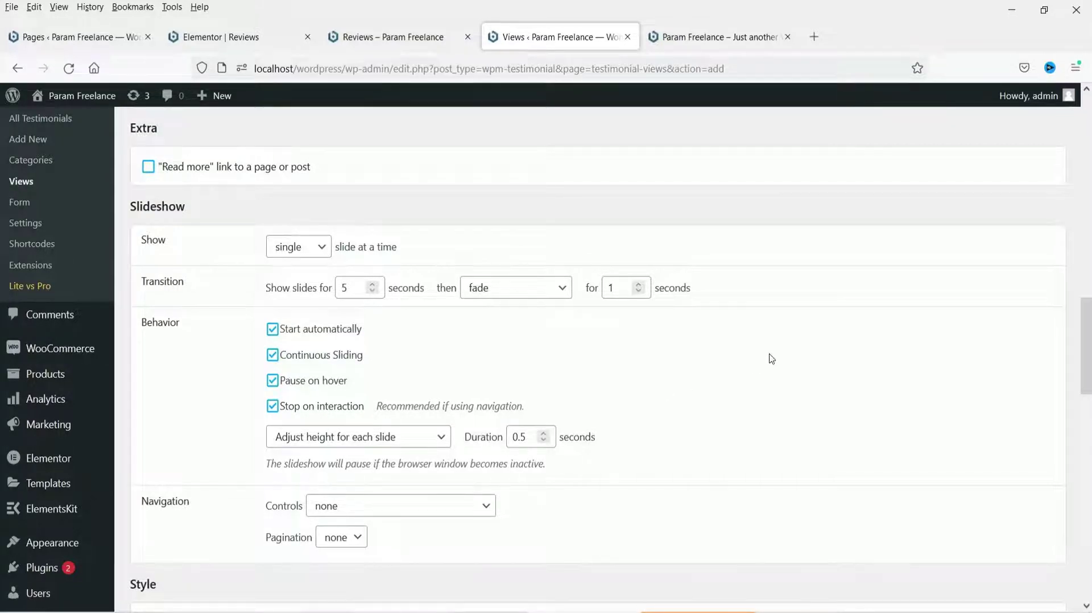
Set the slideshow height to match the tallest slide and stretch slides vertically
scroll(771, 359, down, 3)
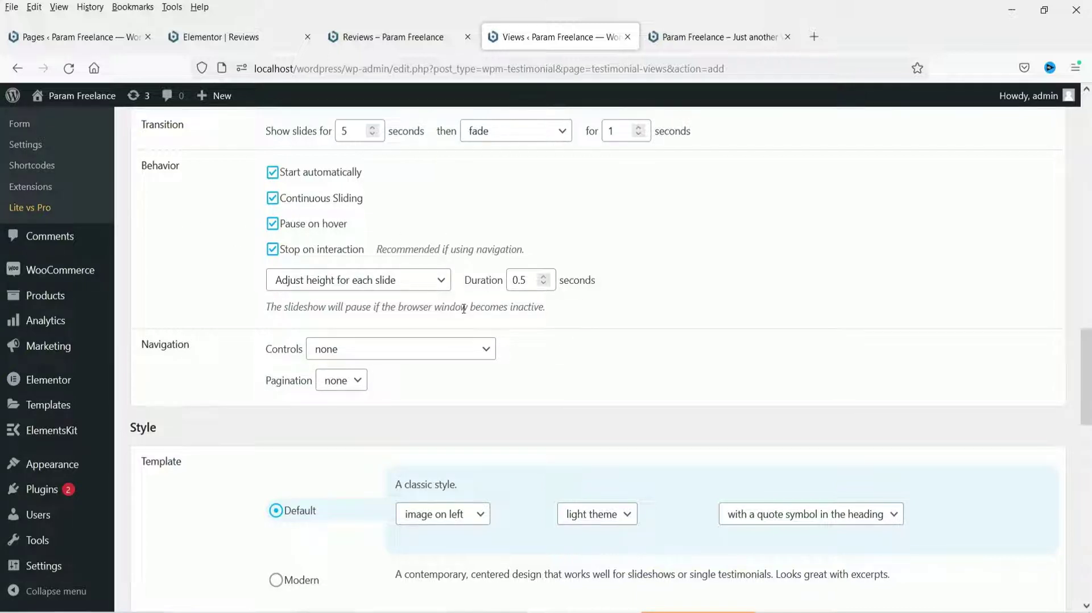
click(441, 279)
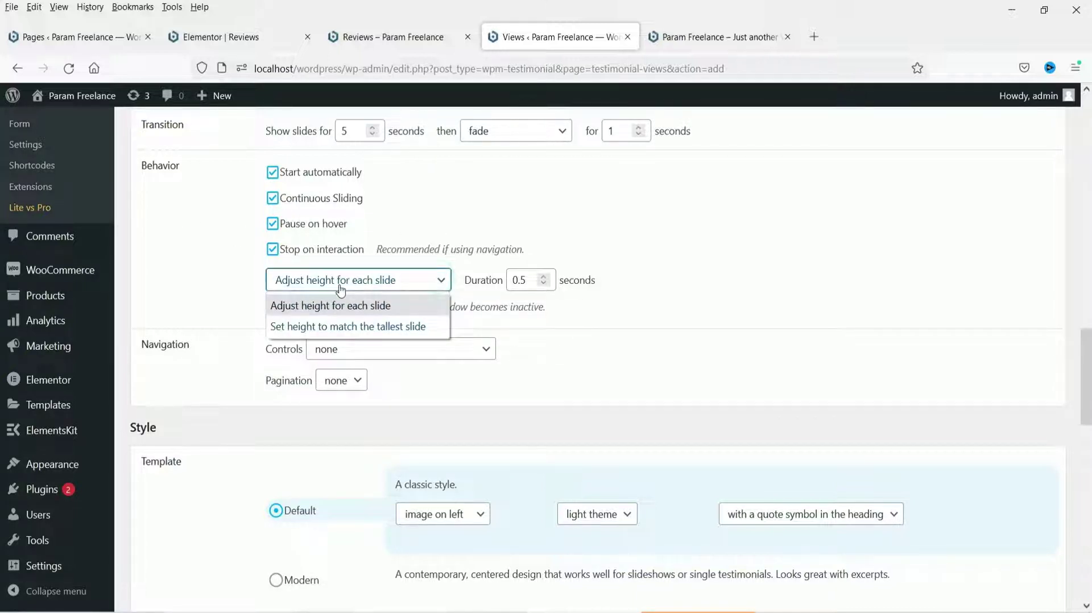
click(303, 327)
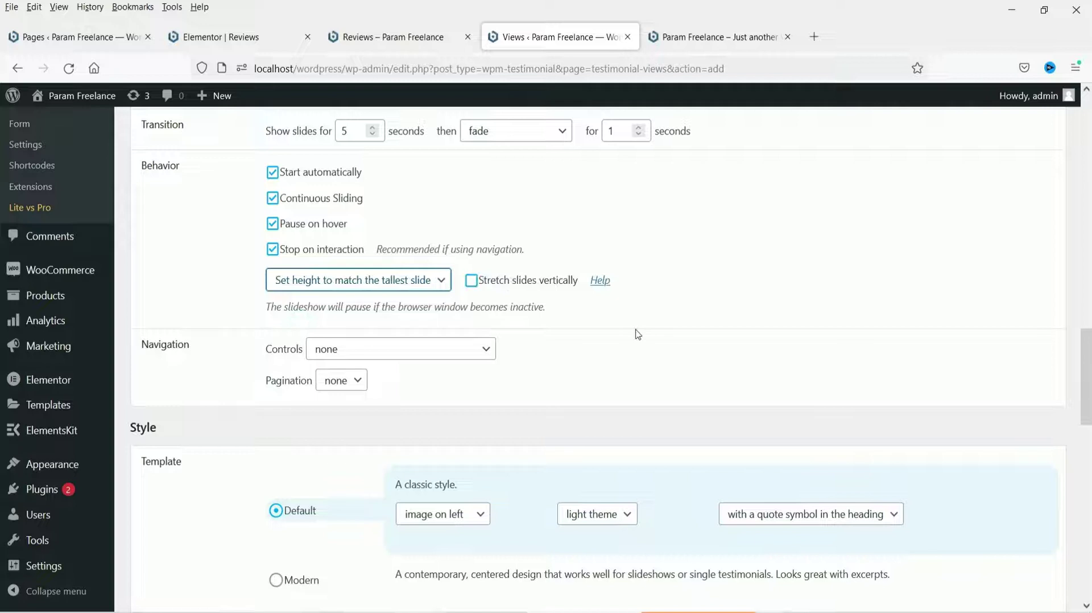
click(471, 281)
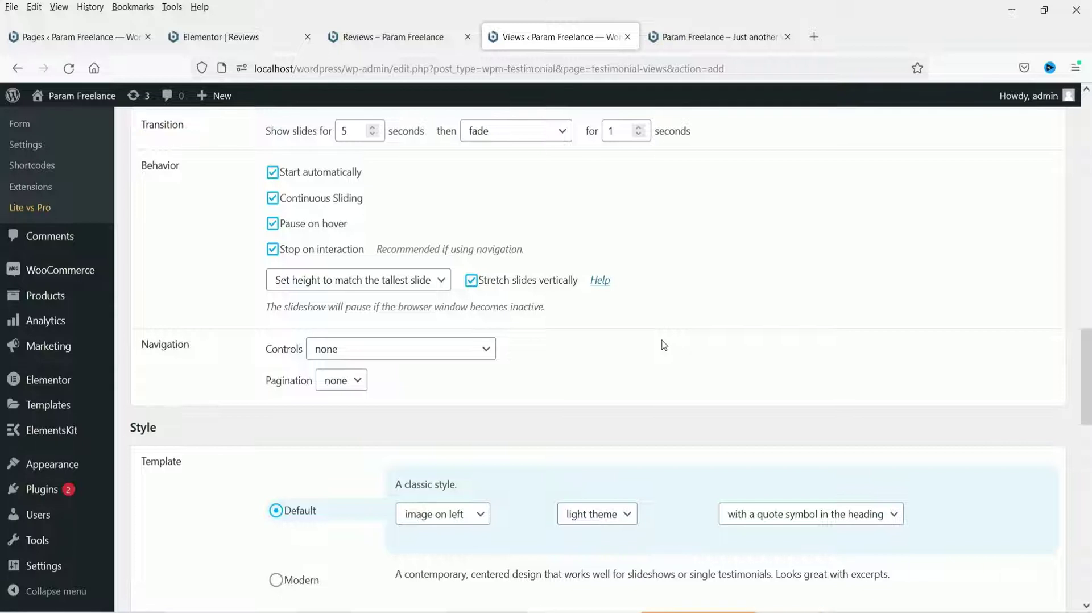
Set the navigation controls to Sides: previous / next, keeping the buttons 1 style and no pagination
scroll(664, 345, down, 3)
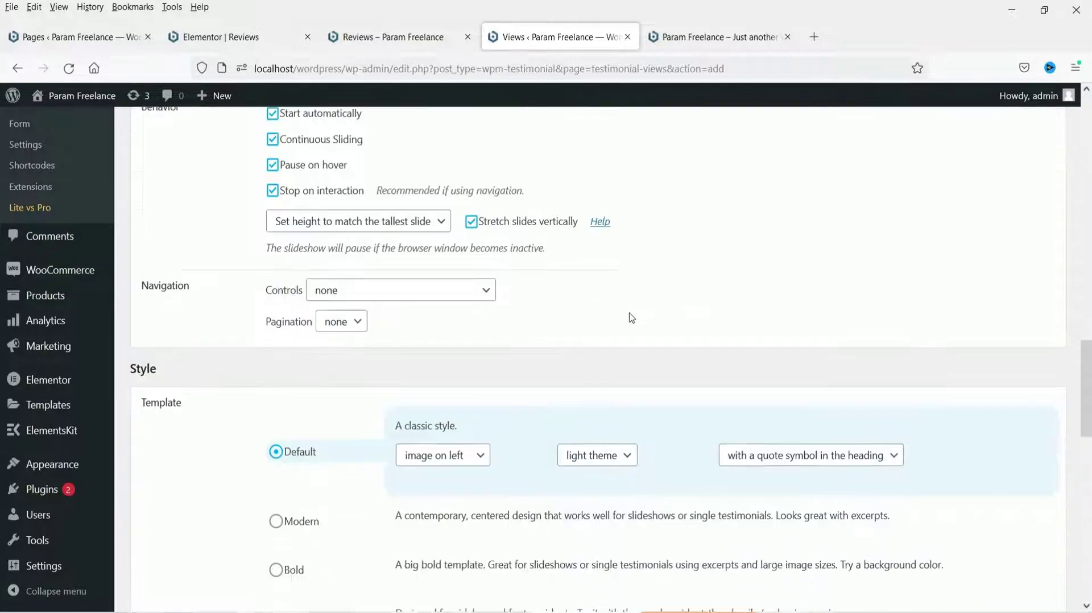
click(470, 197)
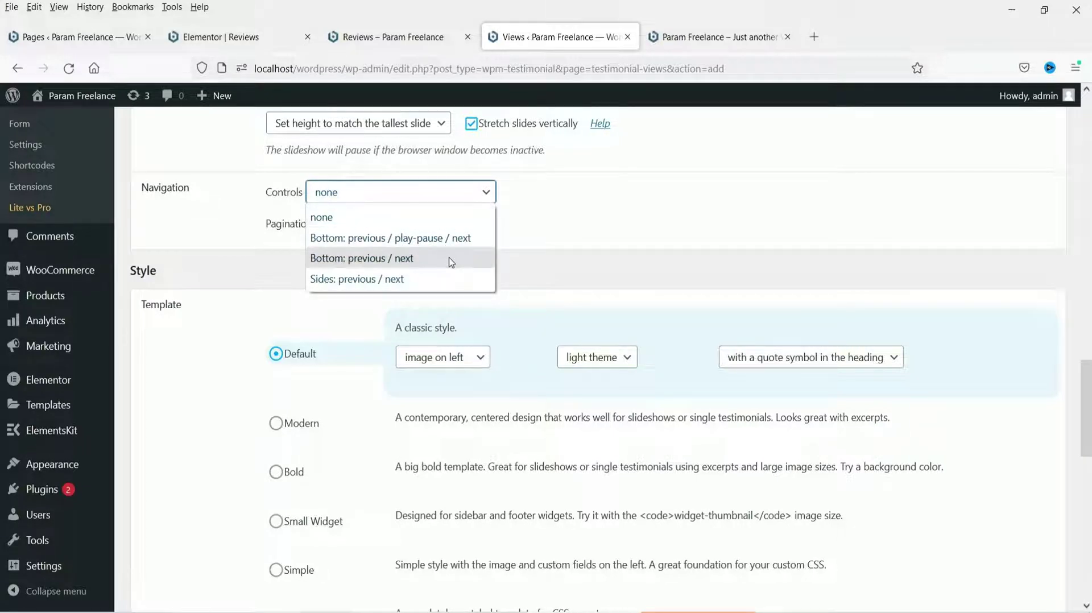
click(439, 280)
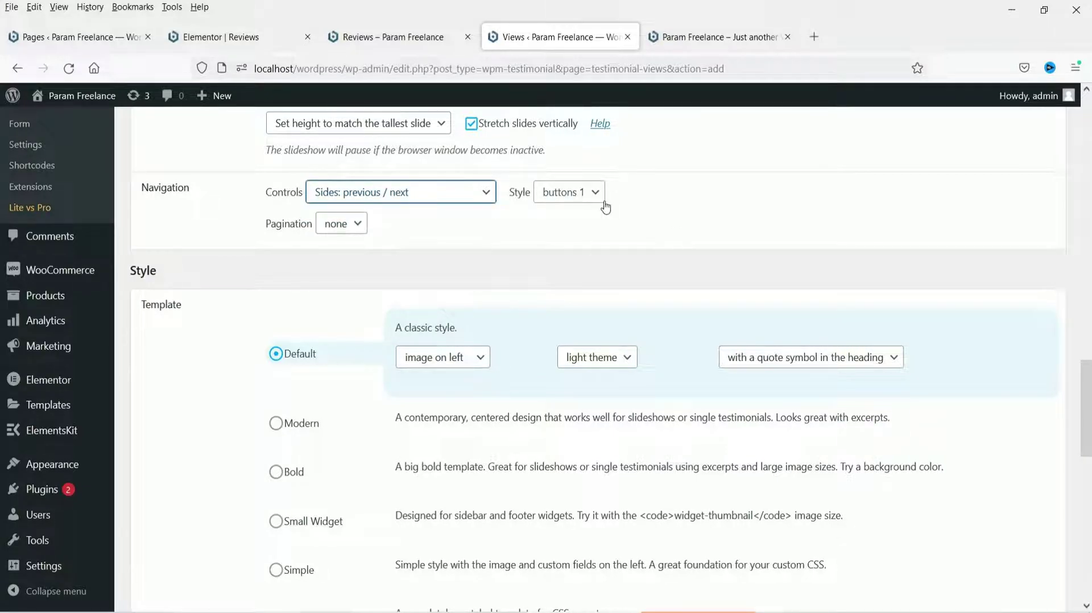
click(583, 196)
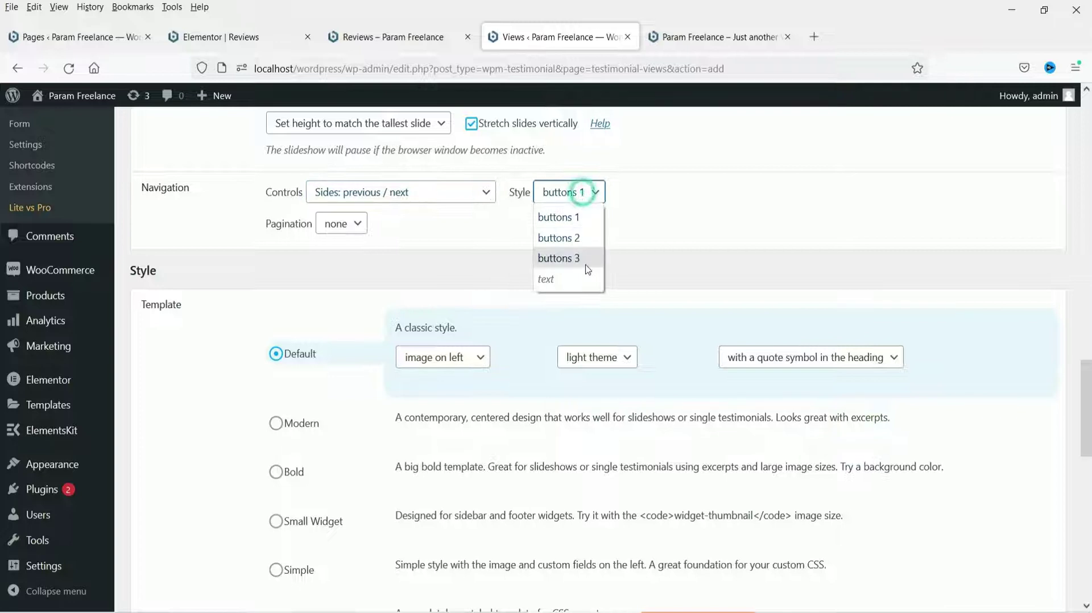
click(687, 218)
click(357, 226)
click(434, 255)
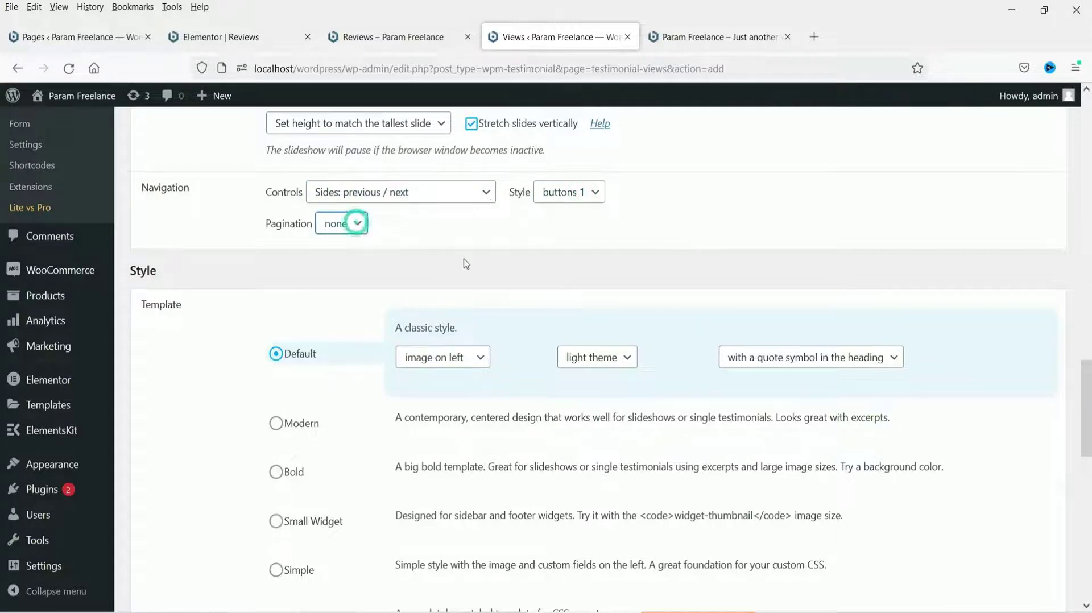
Give the testimonial view a single-color background in light peach
scroll(463, 261, down, 3)
scroll(250, 296, down, 3)
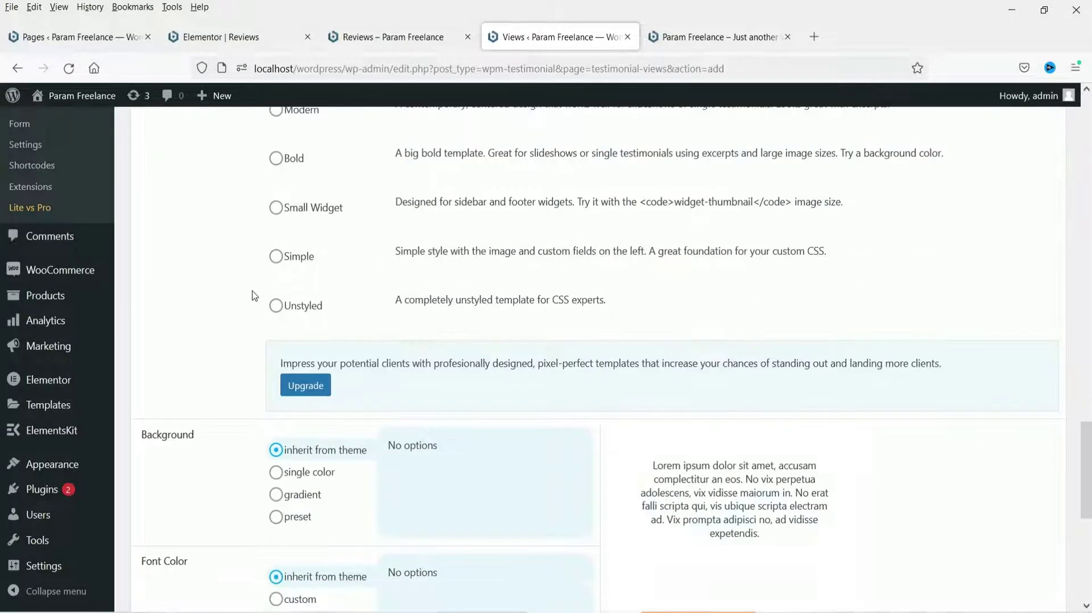
scroll(325, 310, down, 3)
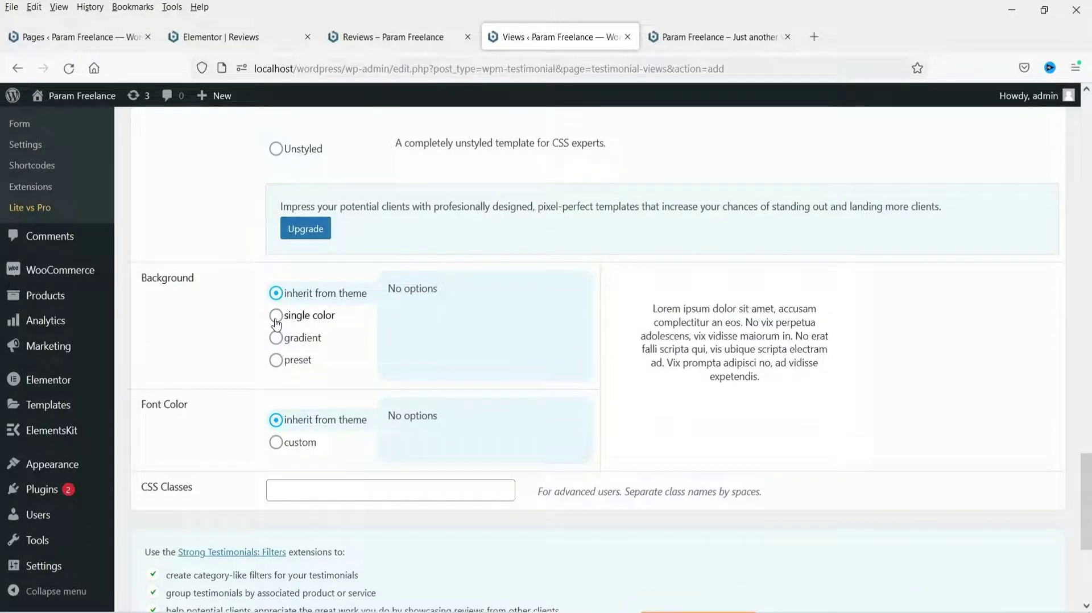
click(275, 315)
click(398, 299)
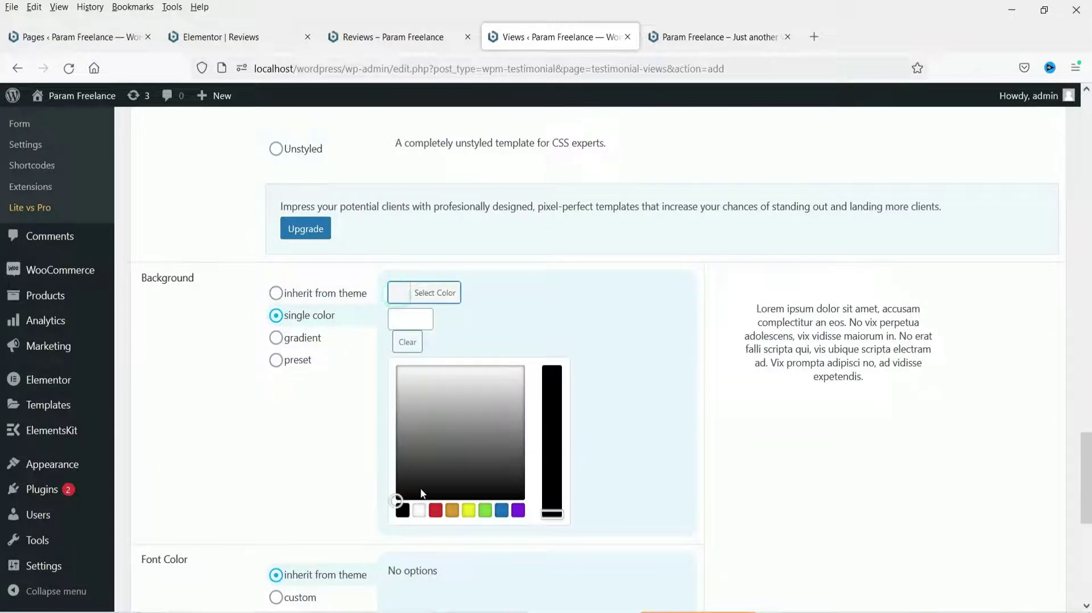
click(561, 493)
Set the view's font color to custom black, #000000
scroll(234, 454, down, 5)
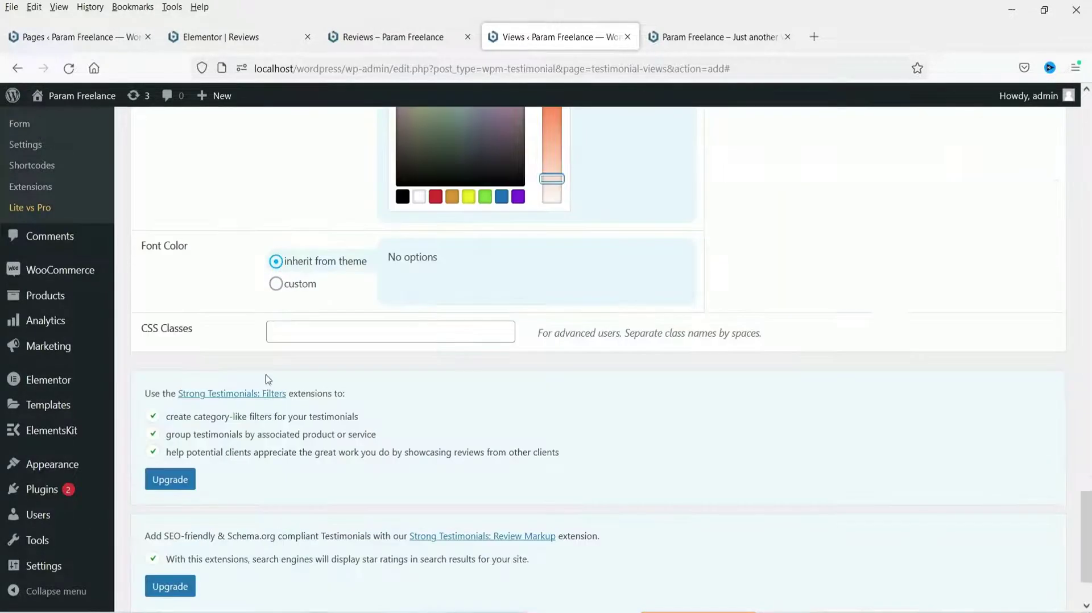
click(275, 285)
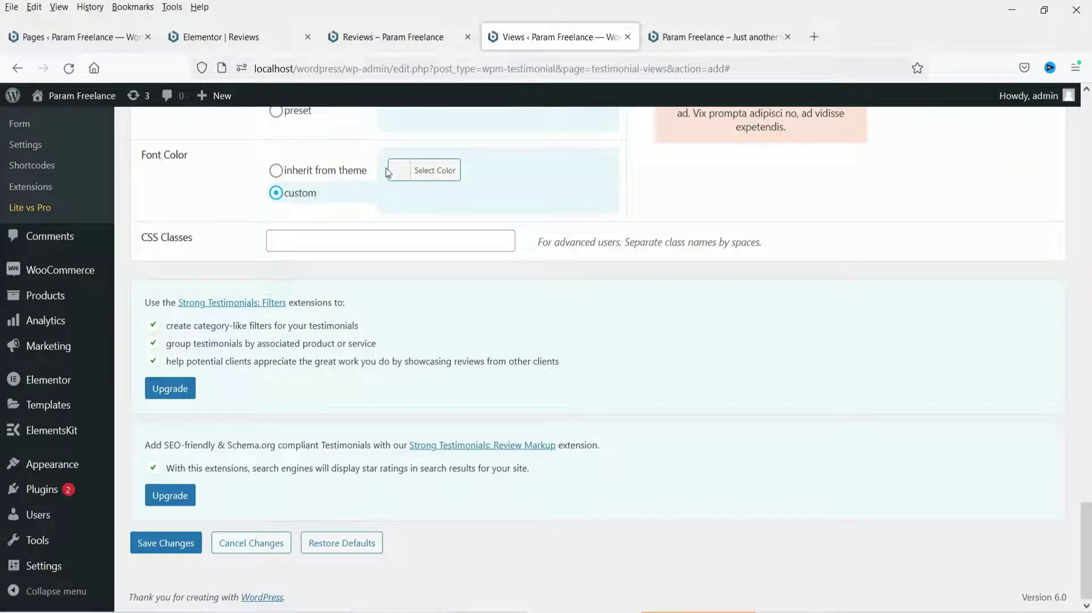
click(403, 167)
click(403, 387)
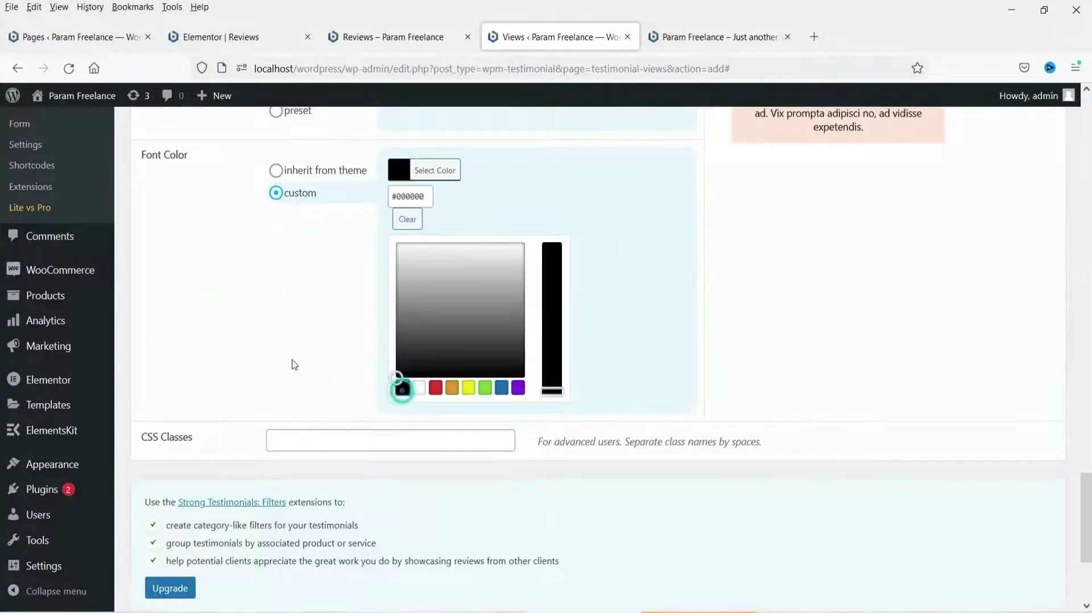
Choose the Simple template for the slideshow view and save the changes
scroll(290, 362, up, 10)
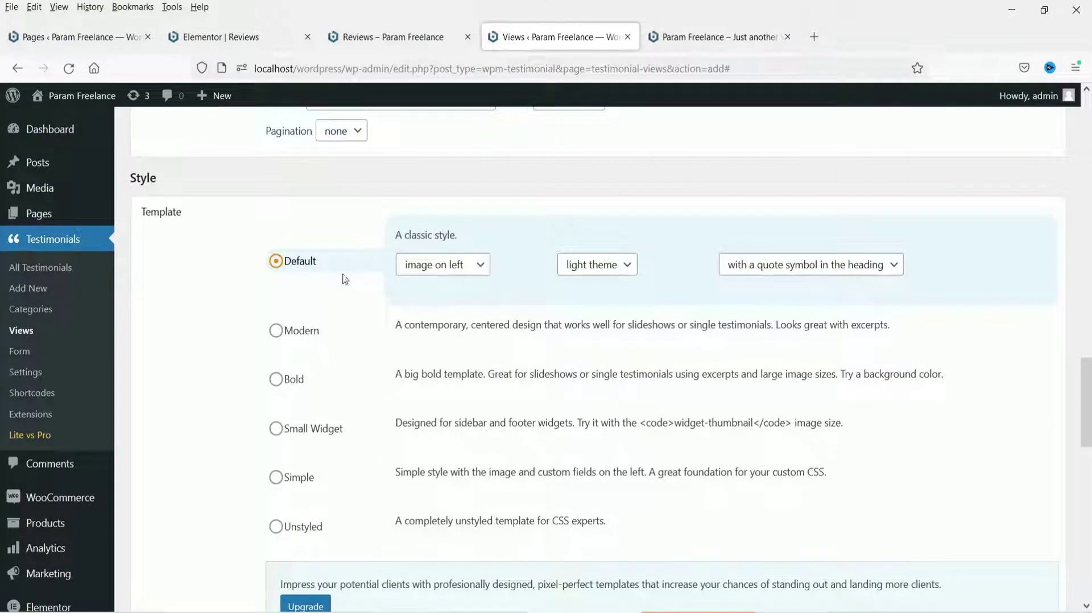
click(276, 478)
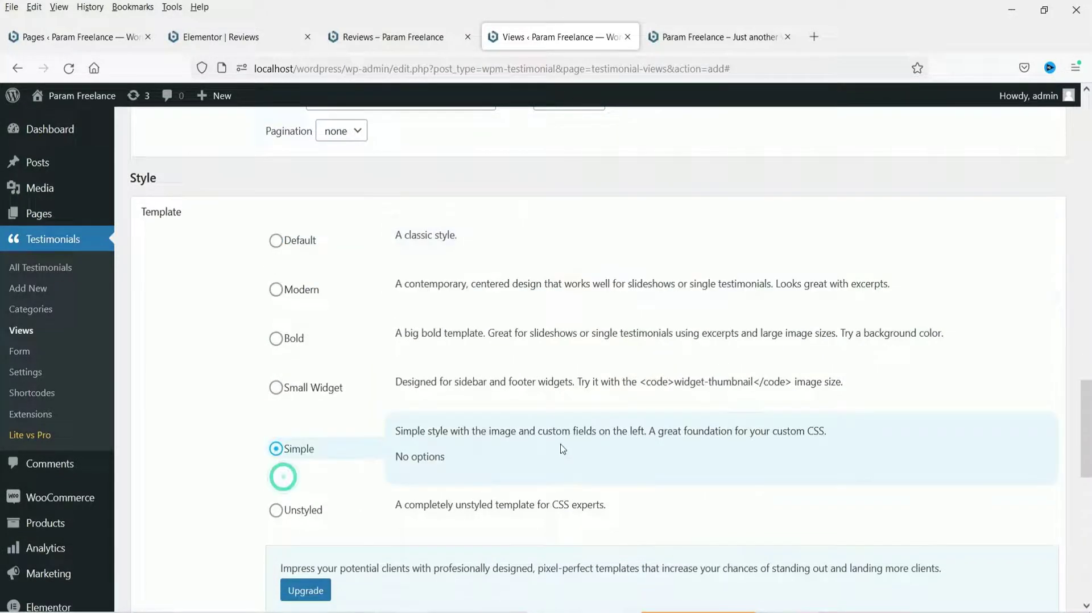
scroll(897, 373, down, 5)
scroll(906, 373, down, 5)
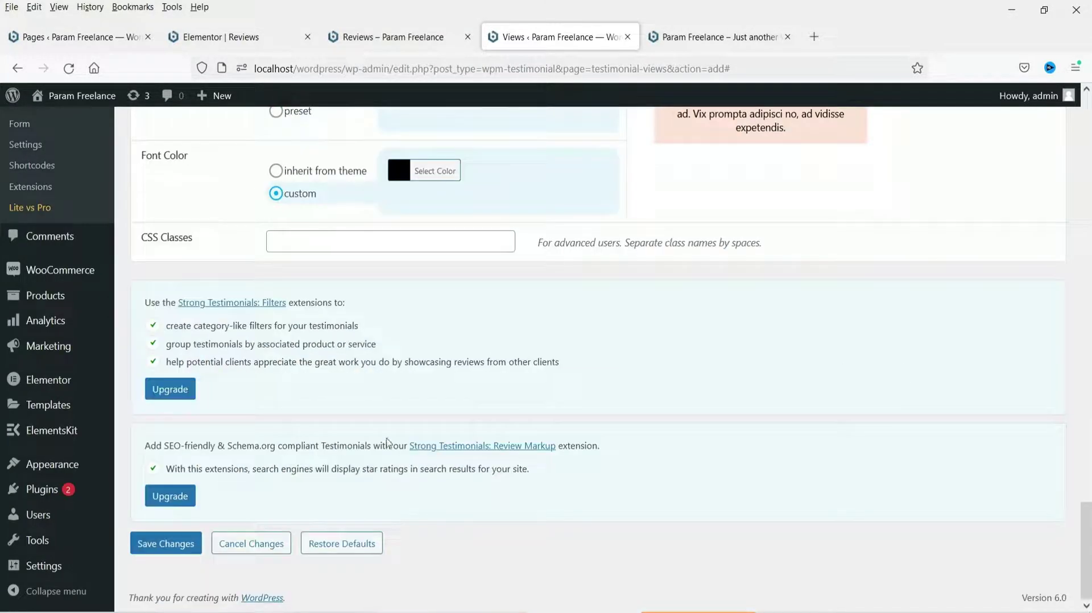
click(162, 552)
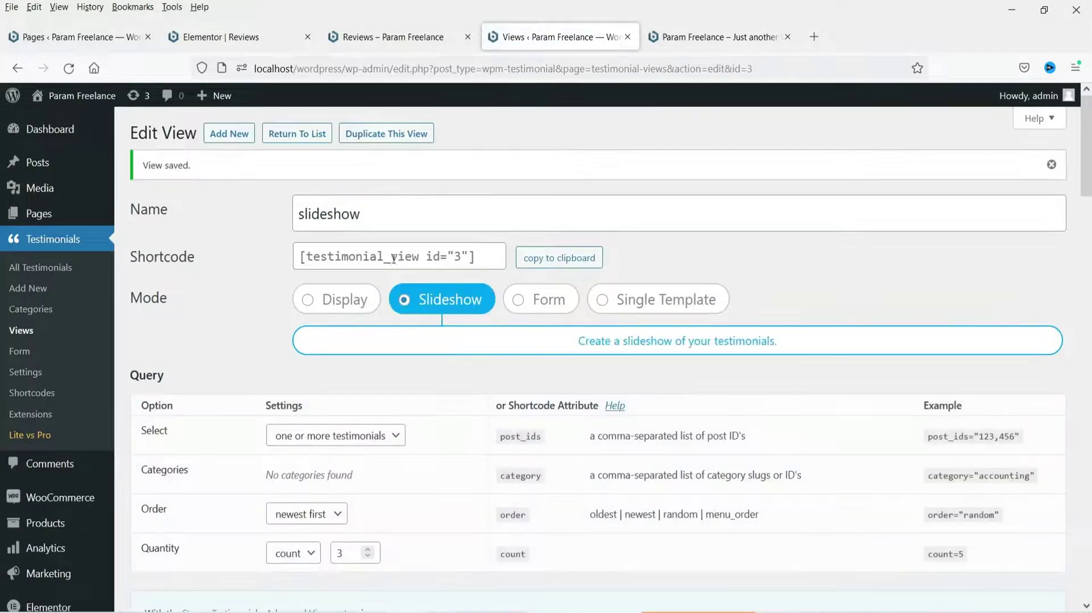
Copy the slideshow view's shortcode and switch to the Elementor editor for the Reviews page
click(386, 258)
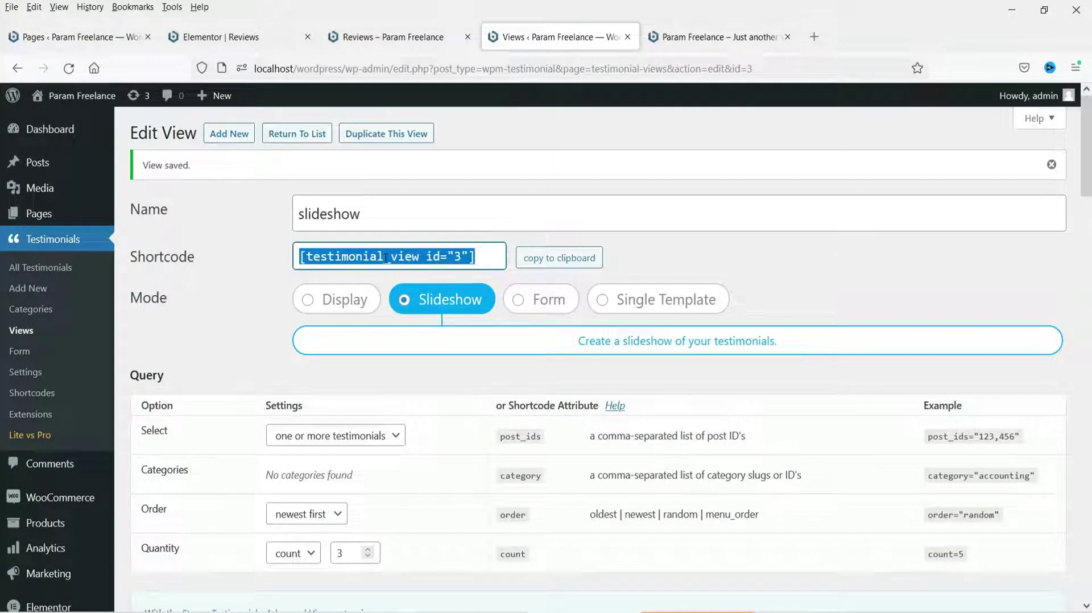
click(560, 257)
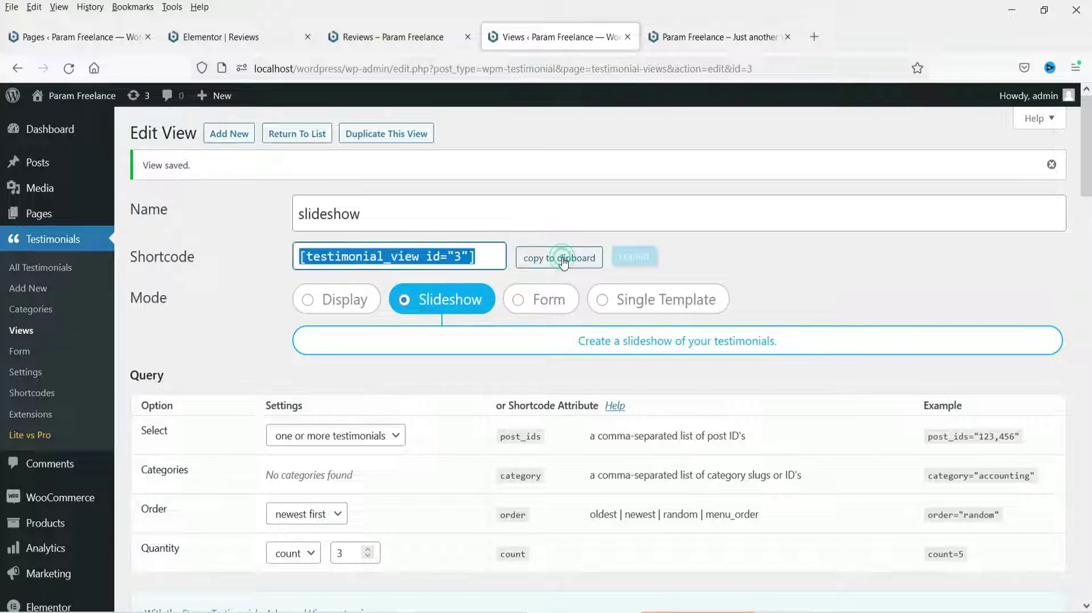
click(250, 45)
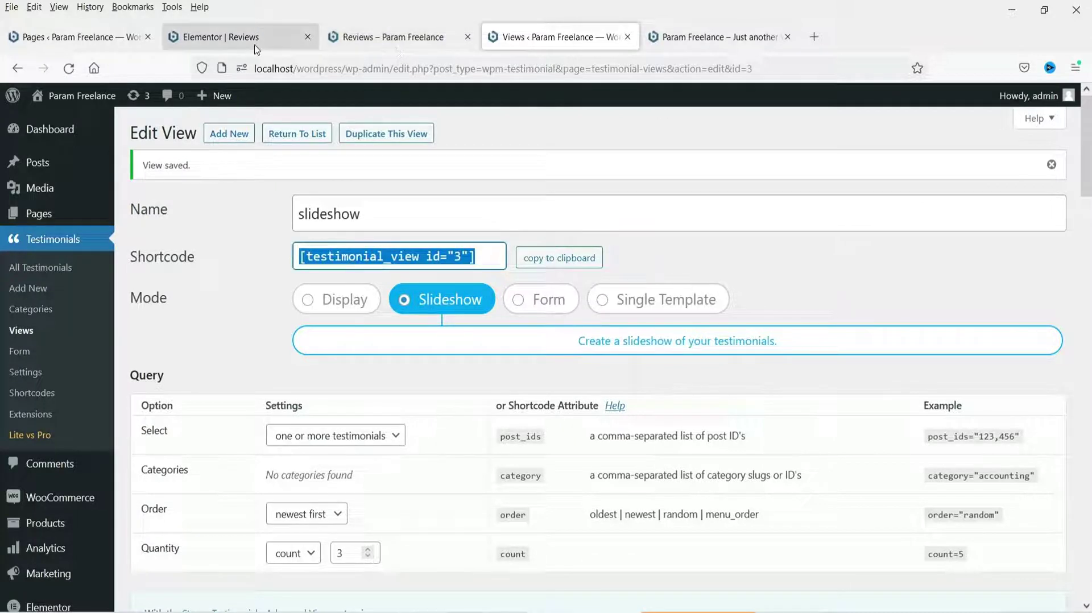
Add a Shortcode widget above the existing testimonial list on the Reviews page
scroll(250, 203, up, 2)
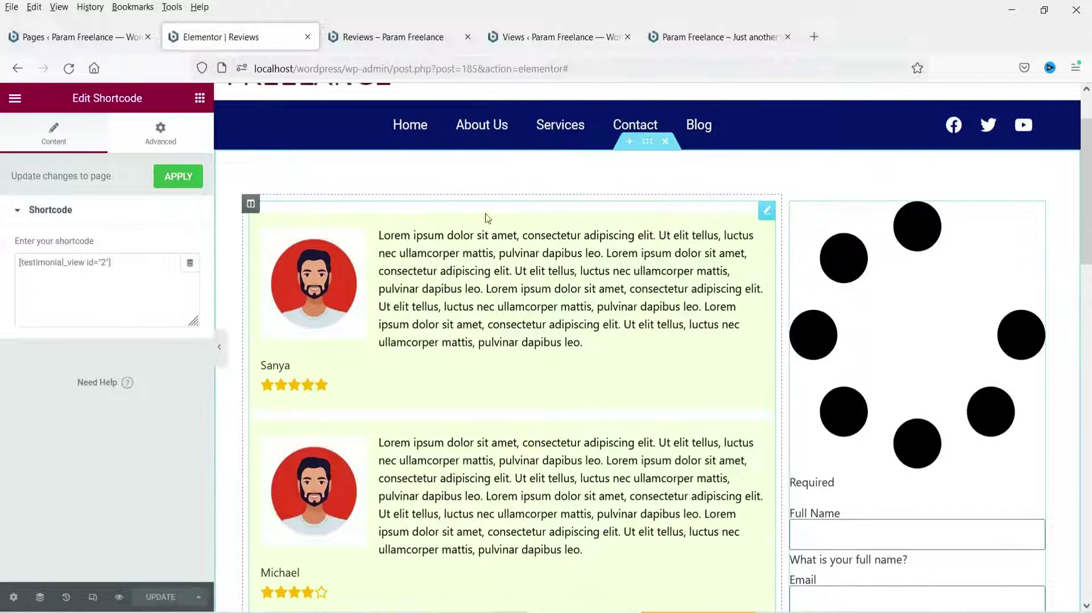
click(200, 97)
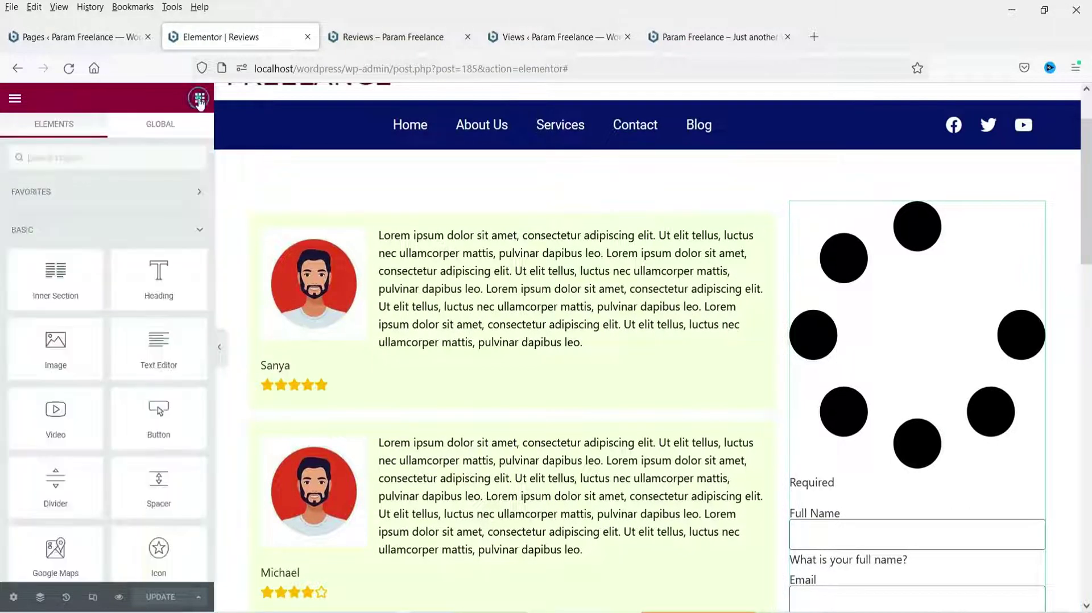
text(sl)
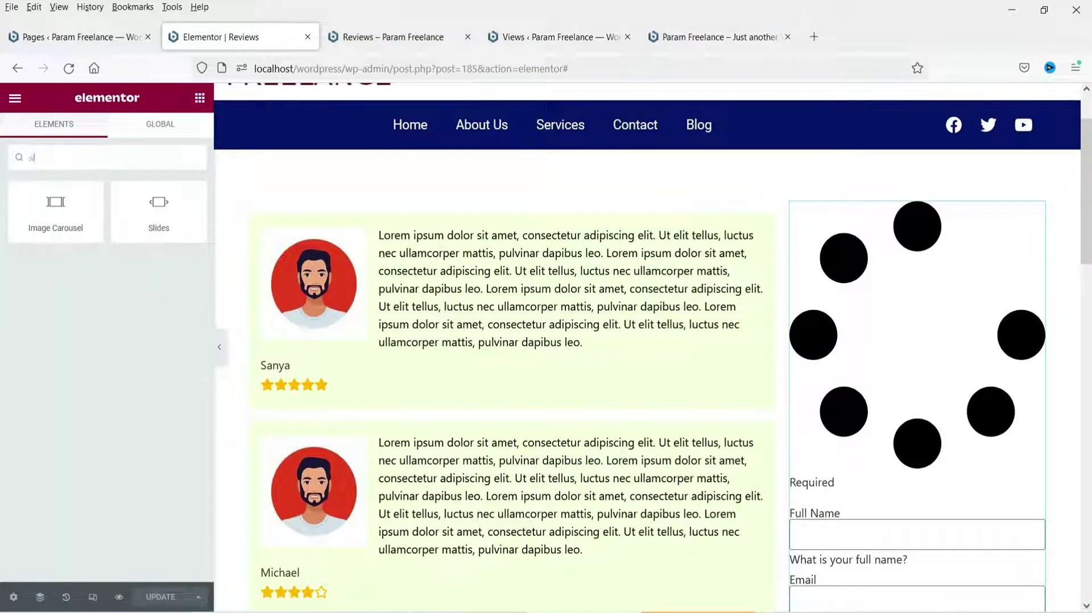
key(BackSpace)
text(hort)
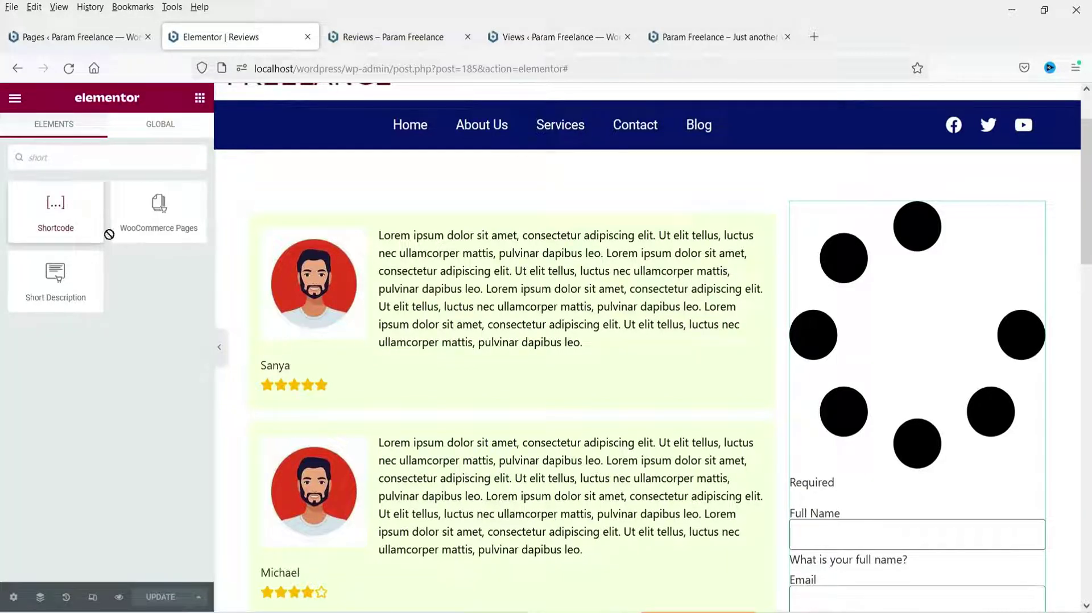
drag(101, 230, 383, 214)
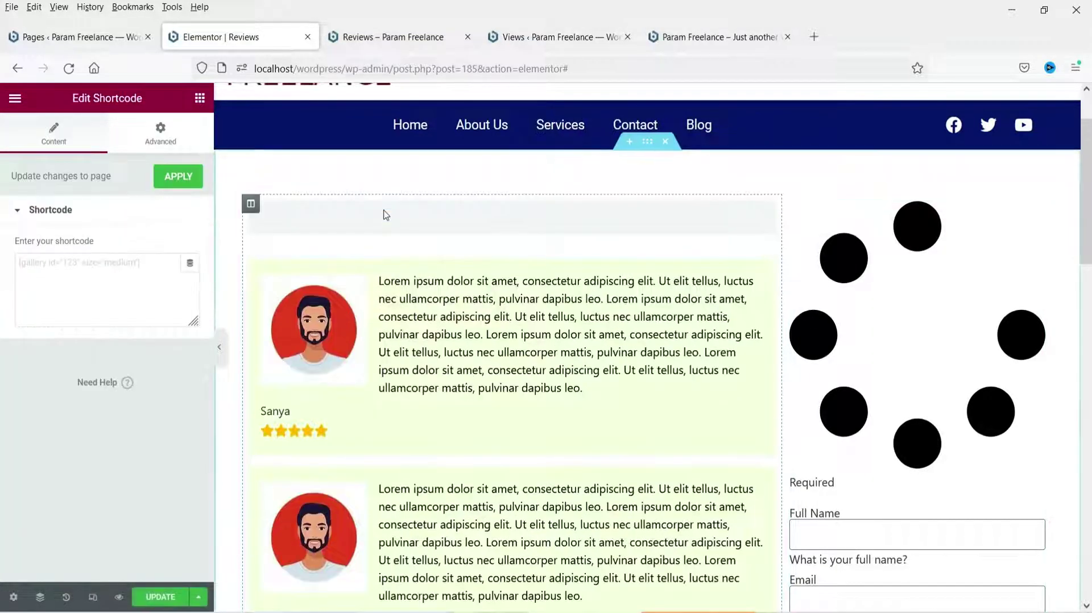
Paste the slideshow shortcode [testimonial_view id="3"] into the new widget and update the page
click(52, 272)
key(ctrl+v)
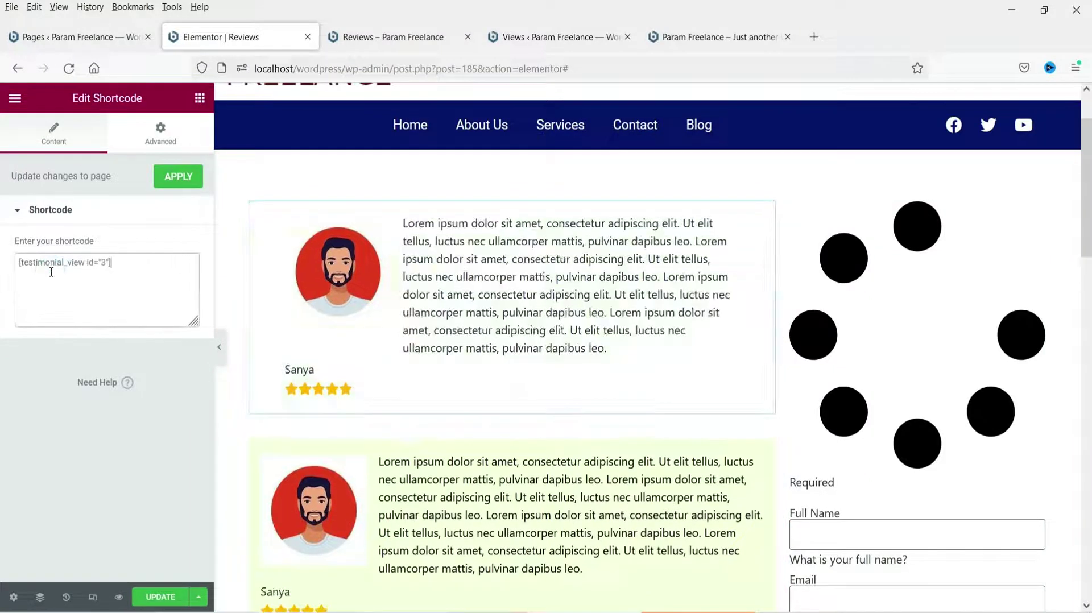
click(159, 598)
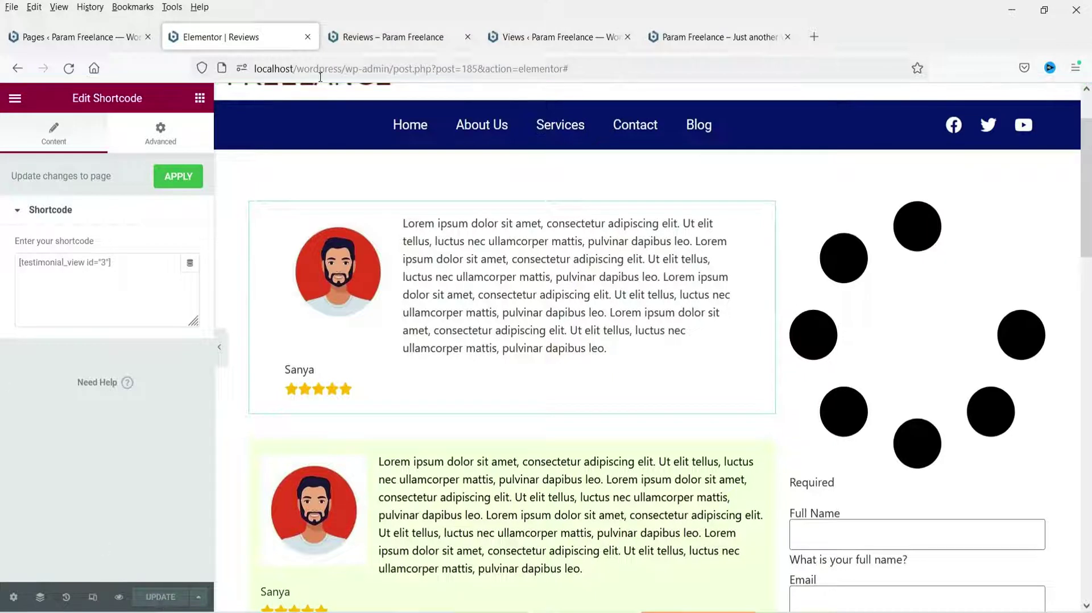
Reload the live Reviews page, advance the testimonial slideshow through two slides, and look over the rest of the page
click(377, 34)
click(69, 68)
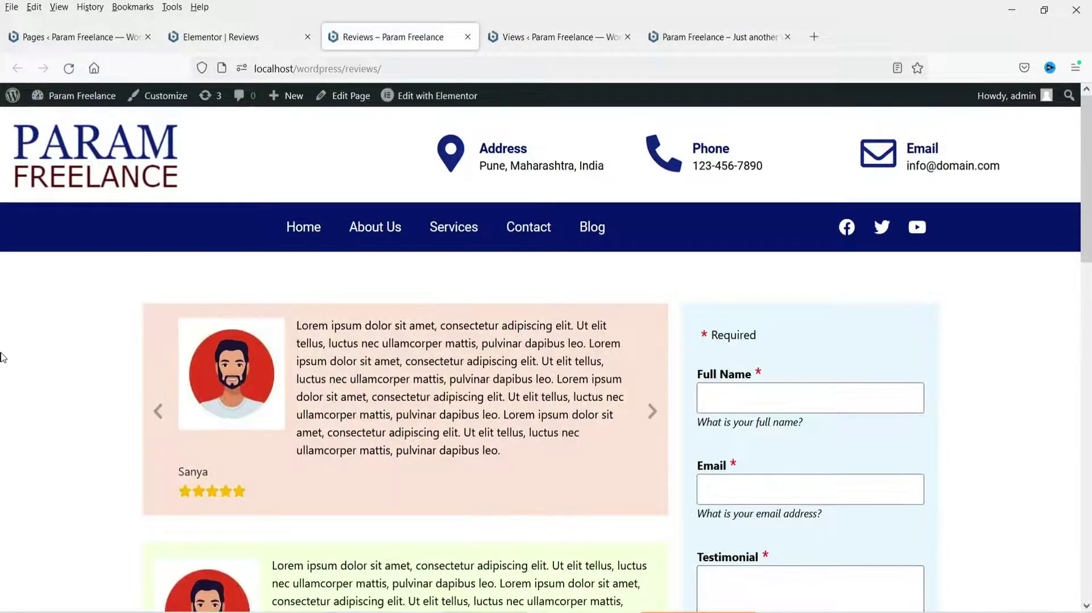
click(654, 413)
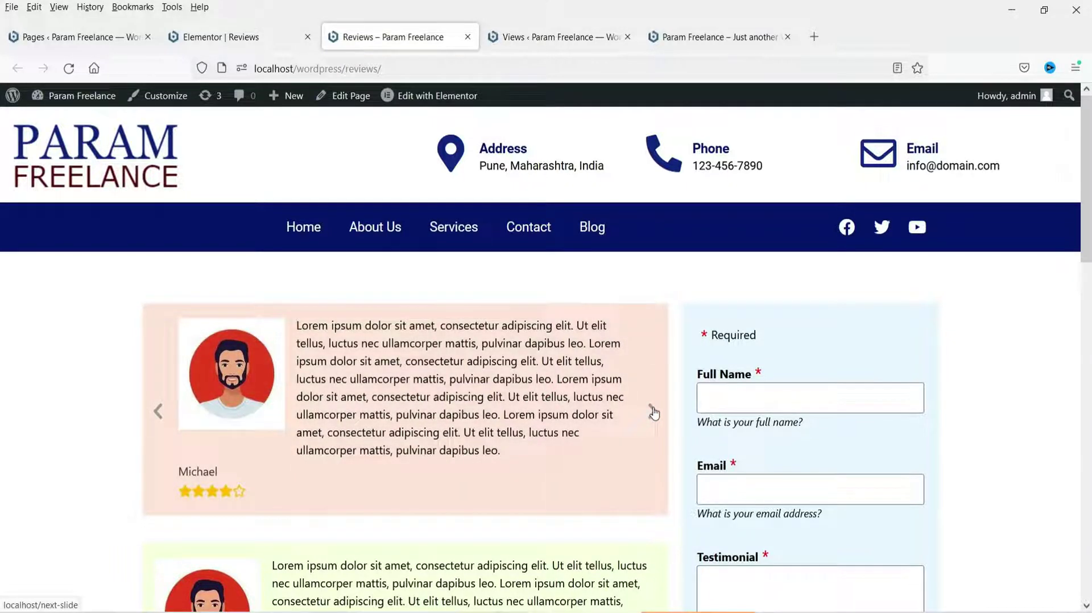
click(654, 413)
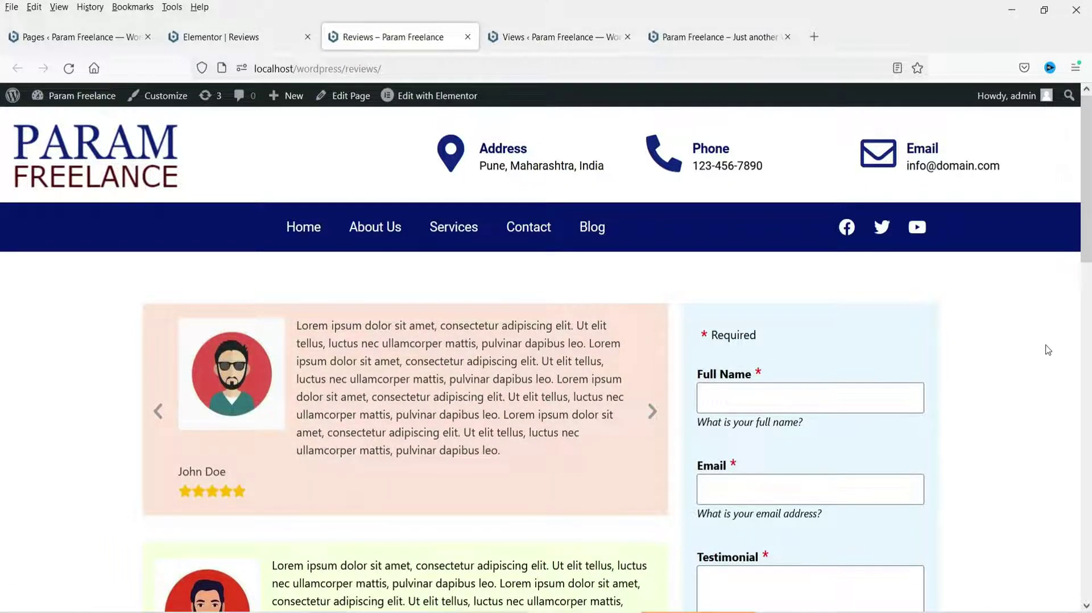
scroll(1049, 350, down, 7)
scroll(948, 348, up, 7)
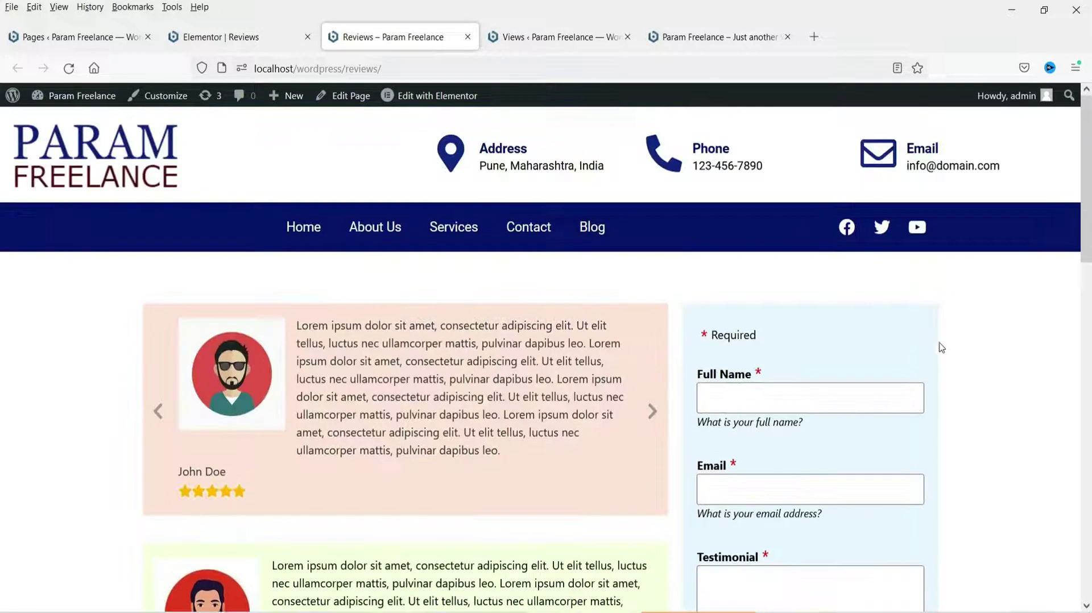
Fill in the reviewer's full name and e-mail address in the testimonial form
click(771, 398)
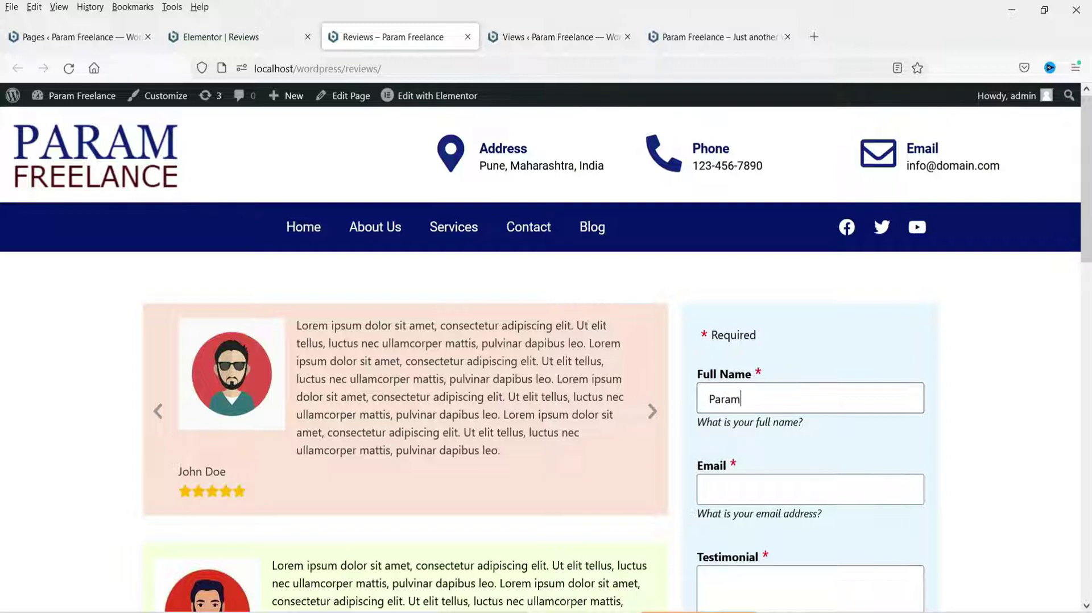
text(demo@domain.c)
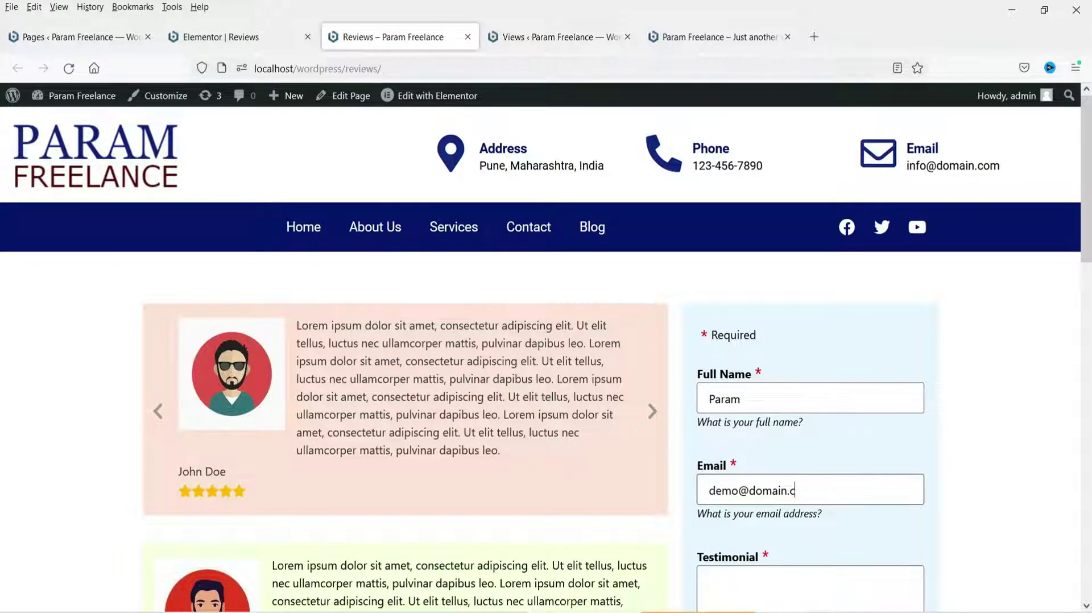
text(im)
Copy the lorem ipsum text from the first listed testimonial into the form's Testimonial field
scroll(778, 421, down, 3)
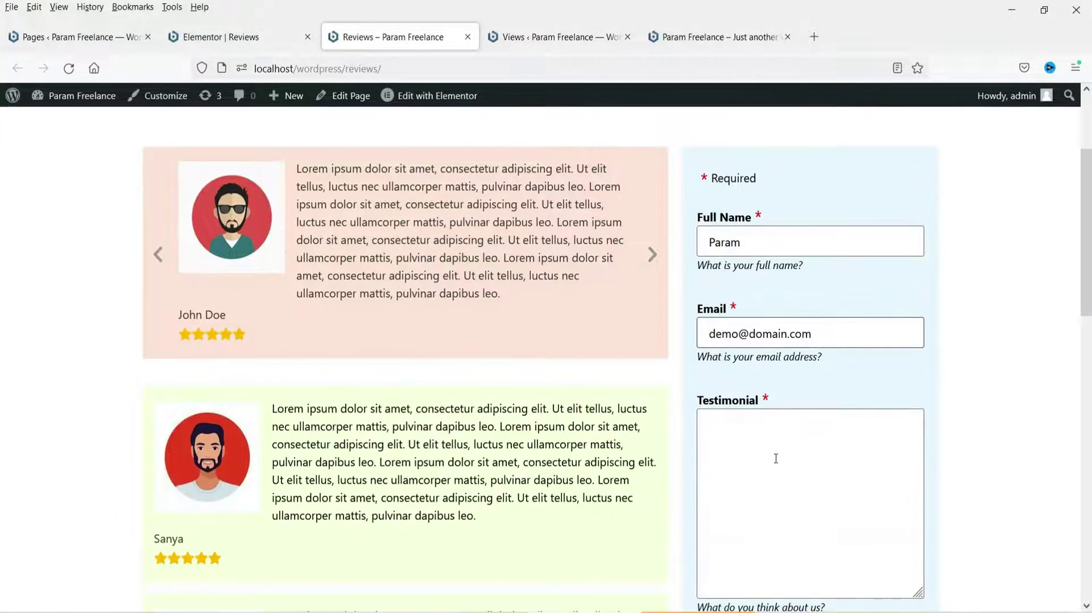
click(775, 458)
triple_click(394, 449)
key(ctrl+c)
click(785, 447)
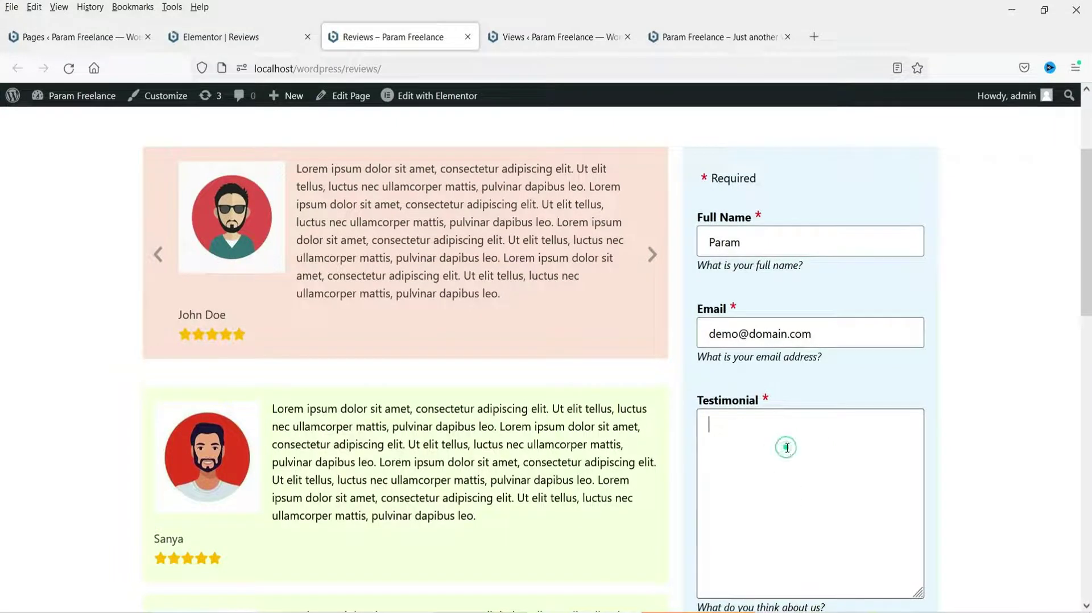
key(ctrl+v)
Attach the image avatar-1.jpg as the photo in the testimonial form
scroll(920, 387, down, 4)
click(724, 426)
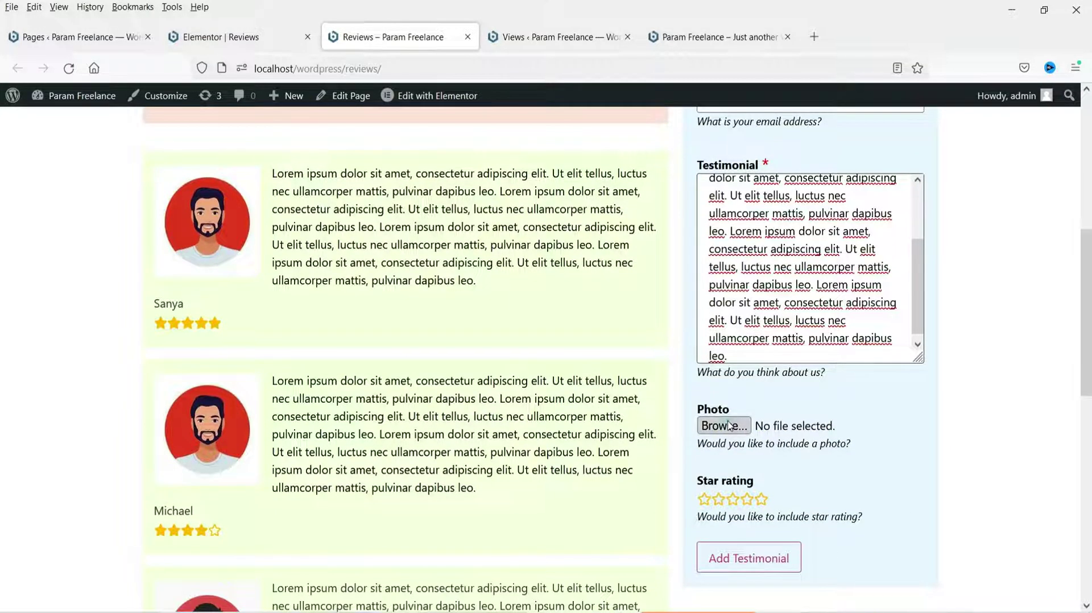
click(330, 139)
click(418, 332)
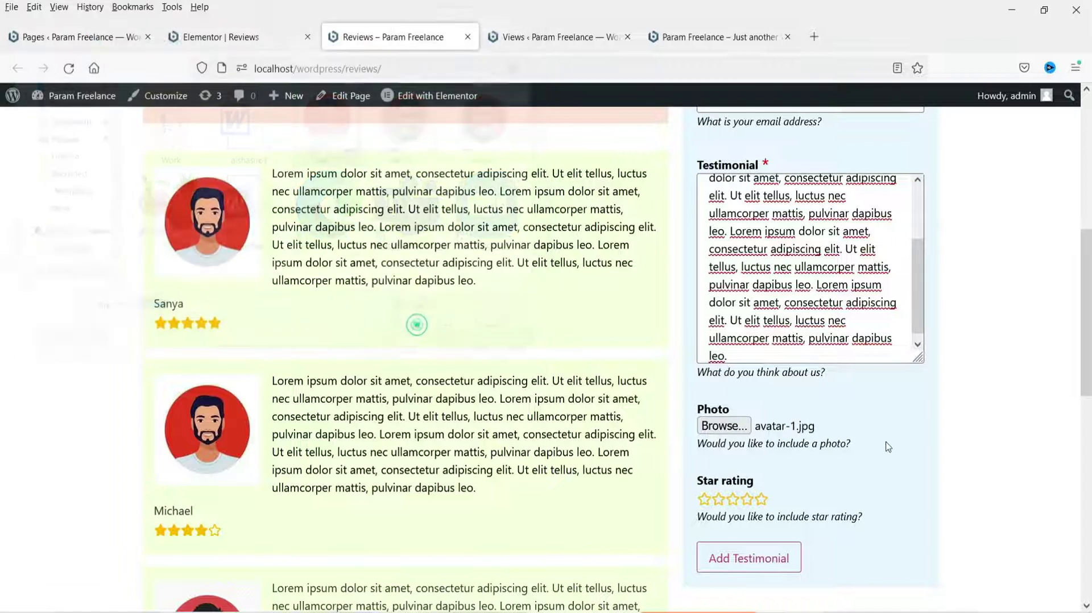
Give the testimonial a five-star rating and submit the form
scroll(923, 402, down, 3)
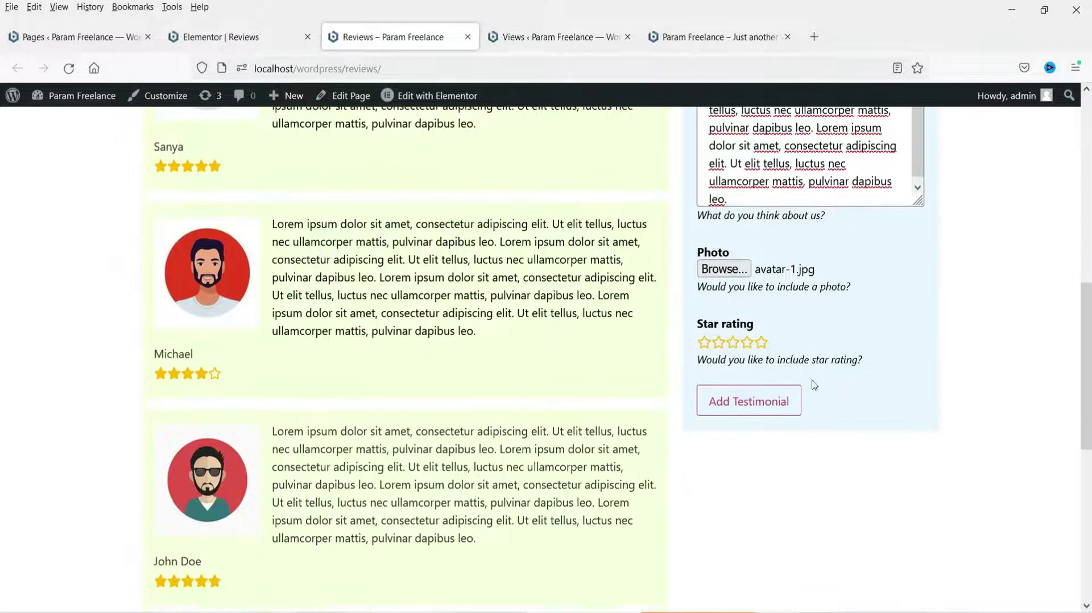
click(761, 342)
click(748, 401)
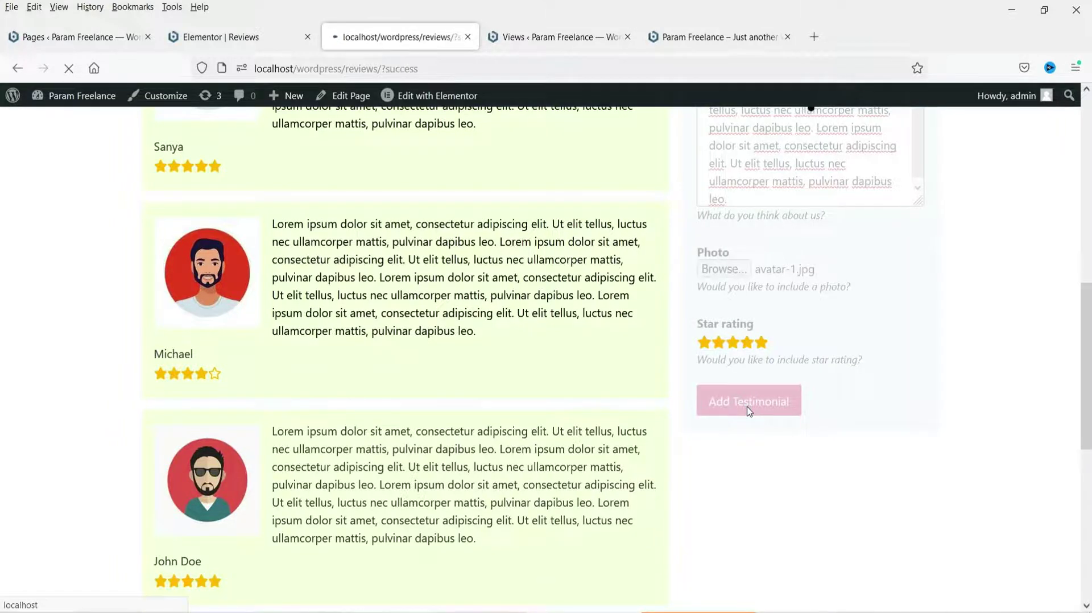
scroll(749, 412, down, 2)
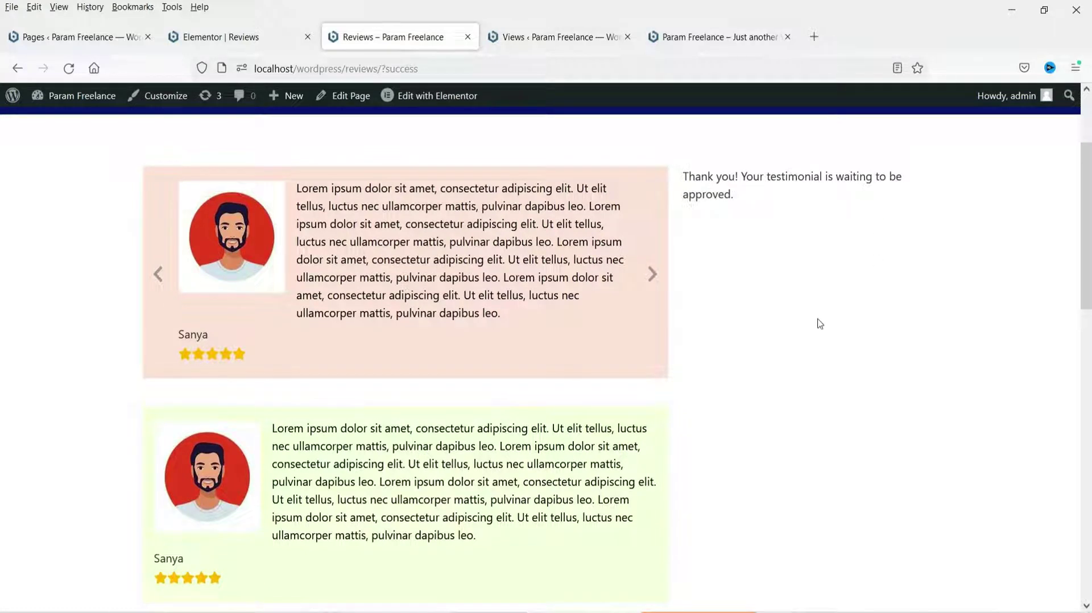
Switch to the WordPress admin, reload its dashboard, and open the list of all testimonials
click(44, 37)
scroll(44, 219, up, 3)
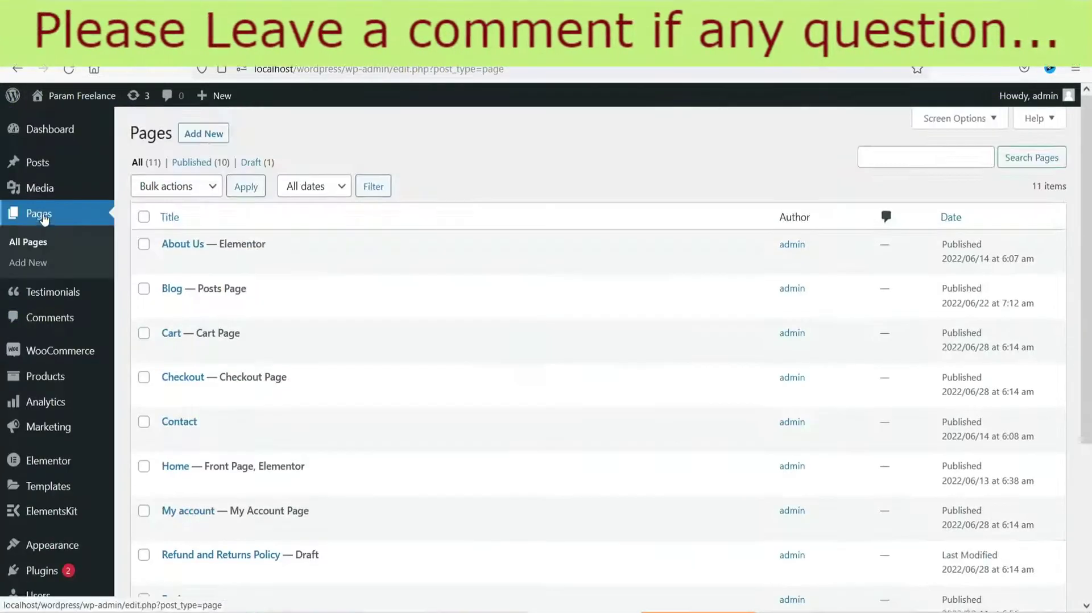
click(71, 128)
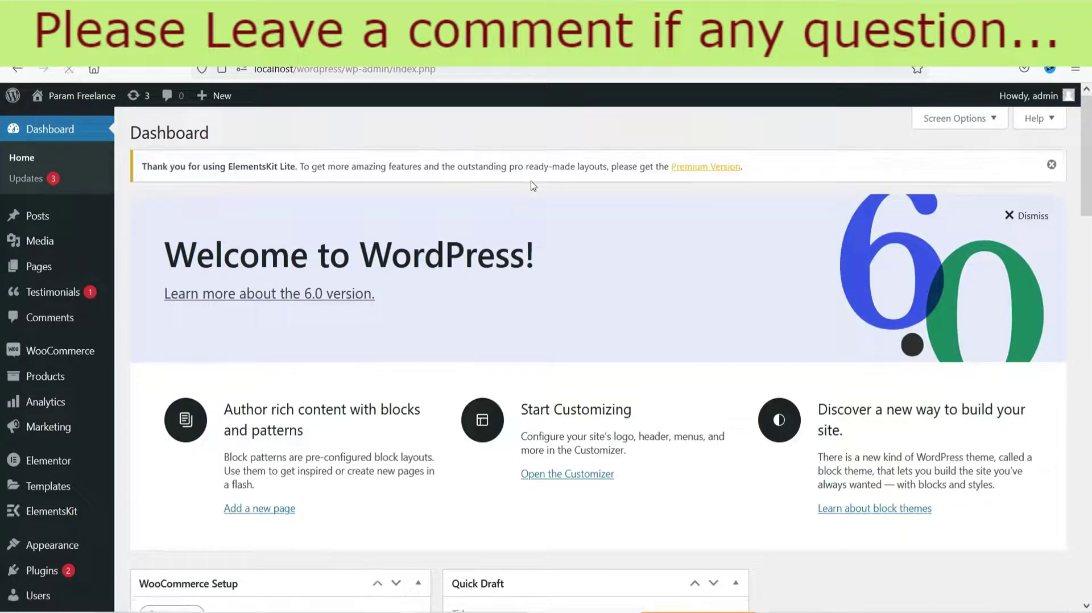
mouse_move(59, 300)
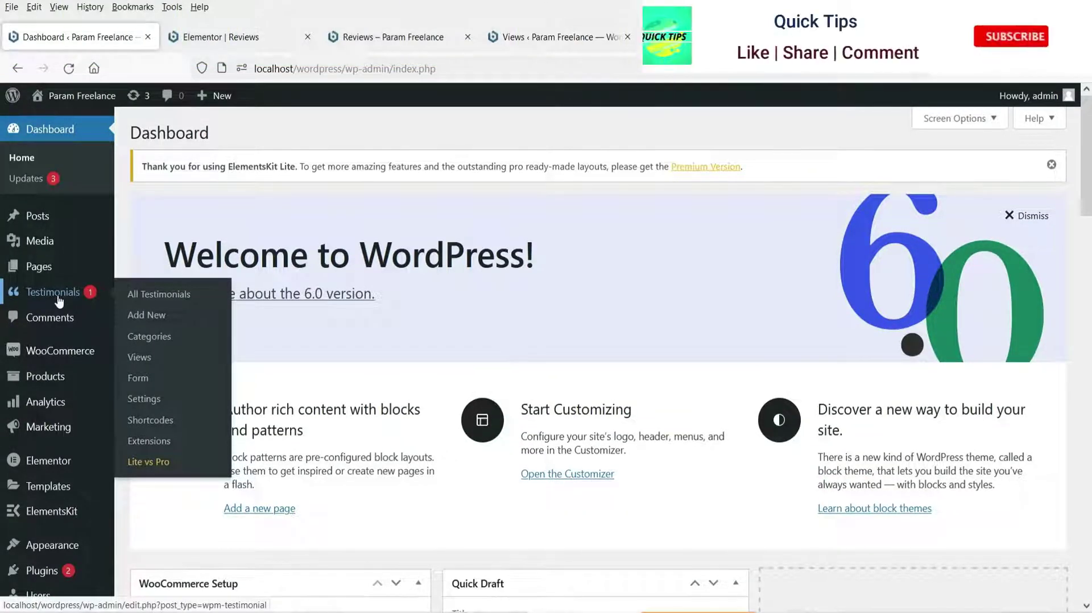
click(58, 300)
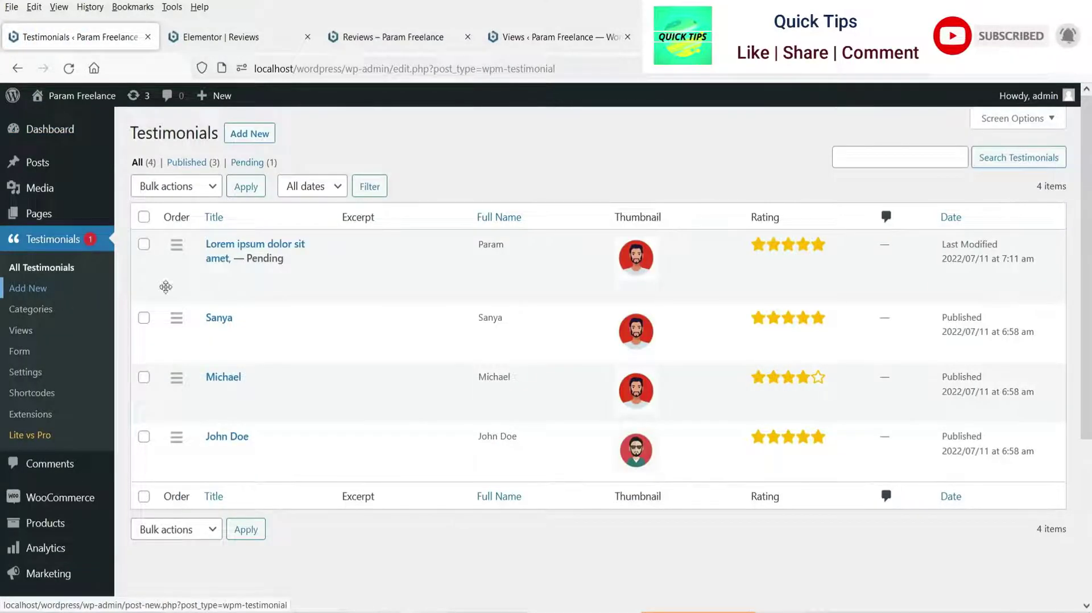
Open the pending "Lorem ipsum dolor sit amet," testimonial for editing and publish it
mouse_move(244, 270)
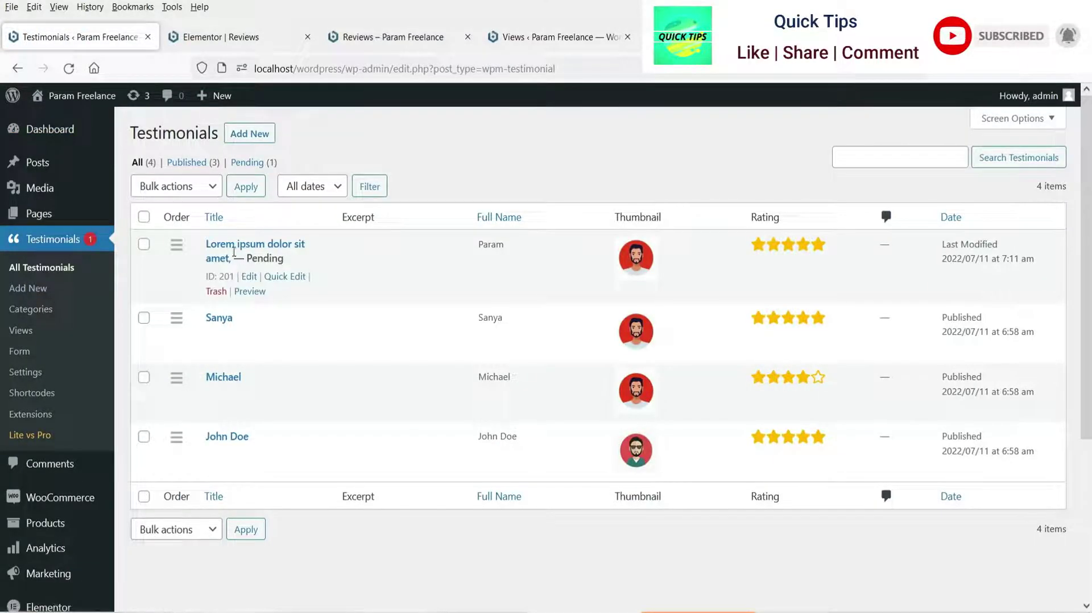
click(249, 278)
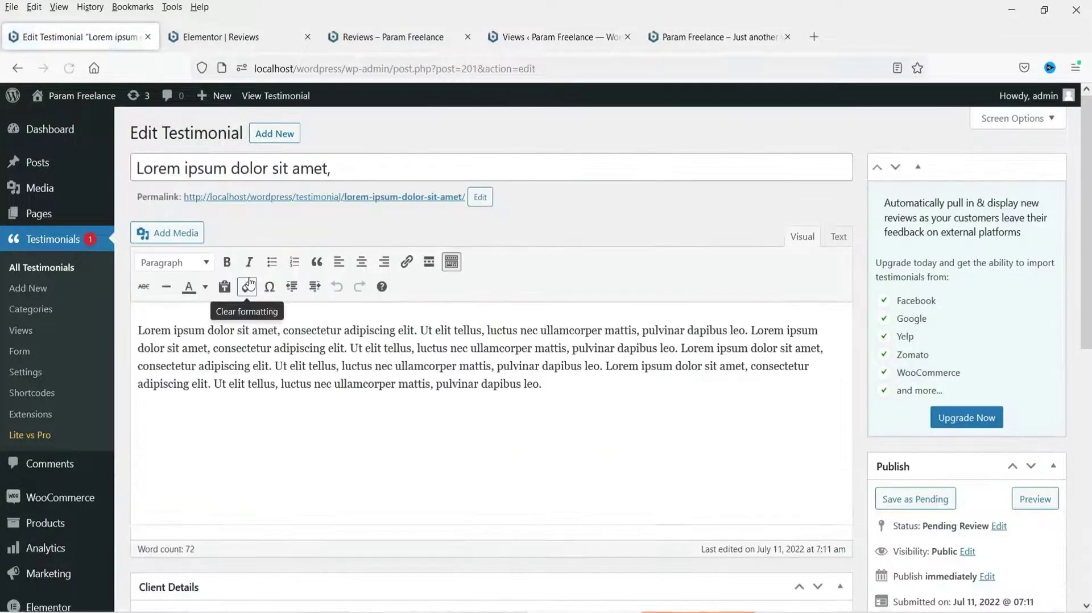
scroll(1031, 371, down, 4)
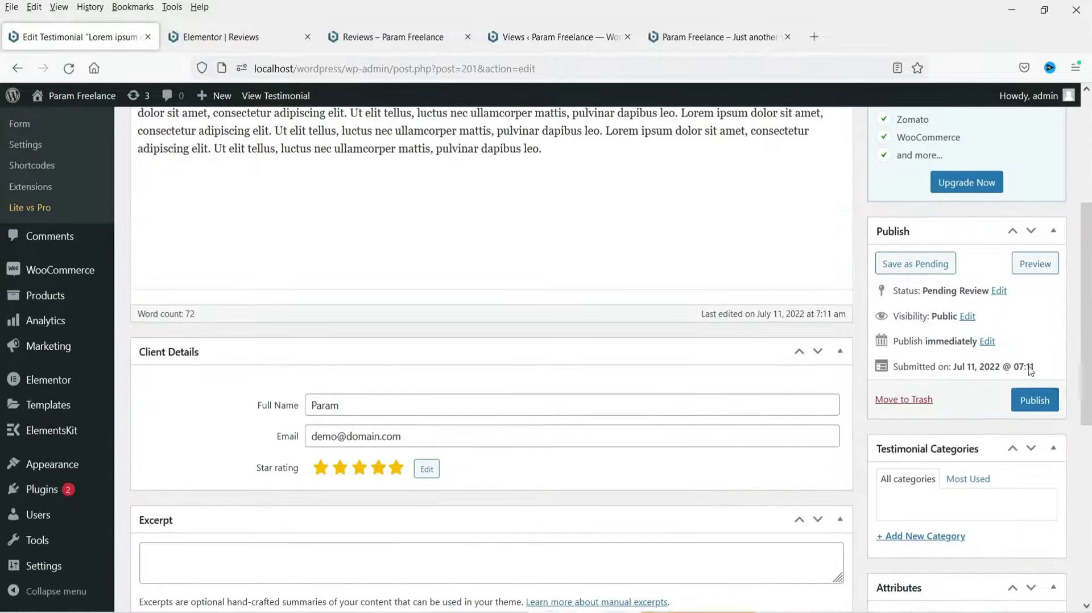
click(1031, 406)
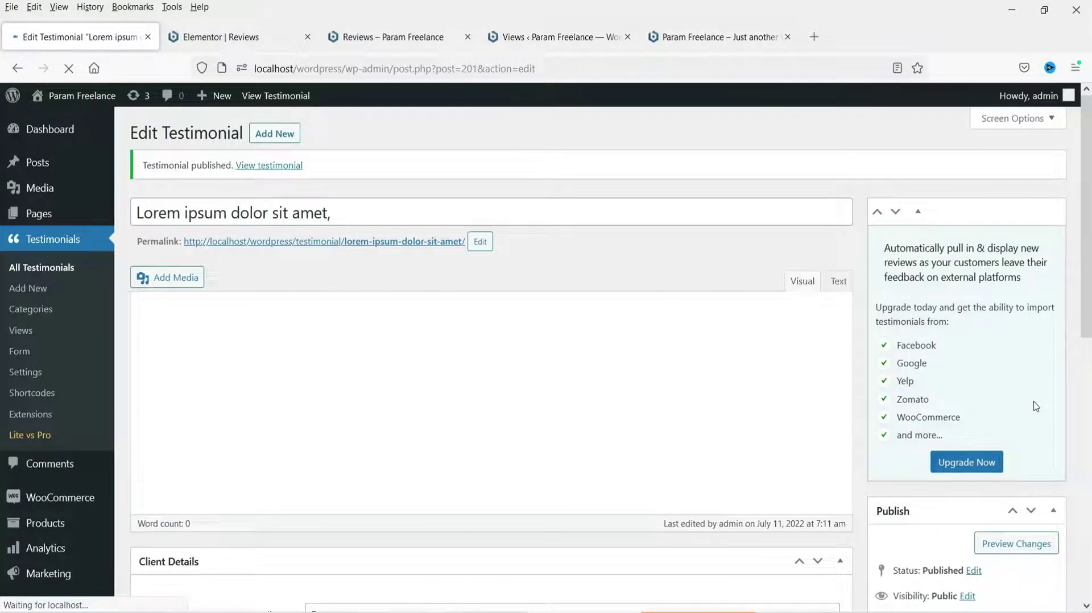
Reload the live Reviews page and check the newly published testimonial in the slideshow and list, along with the submission form
click(404, 40)
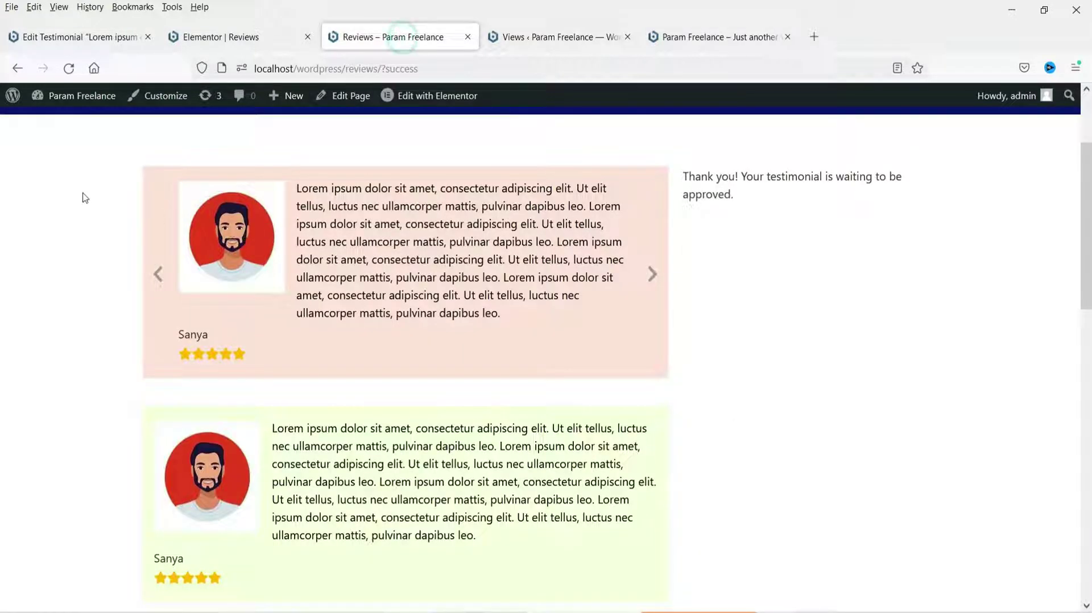
key(F5)
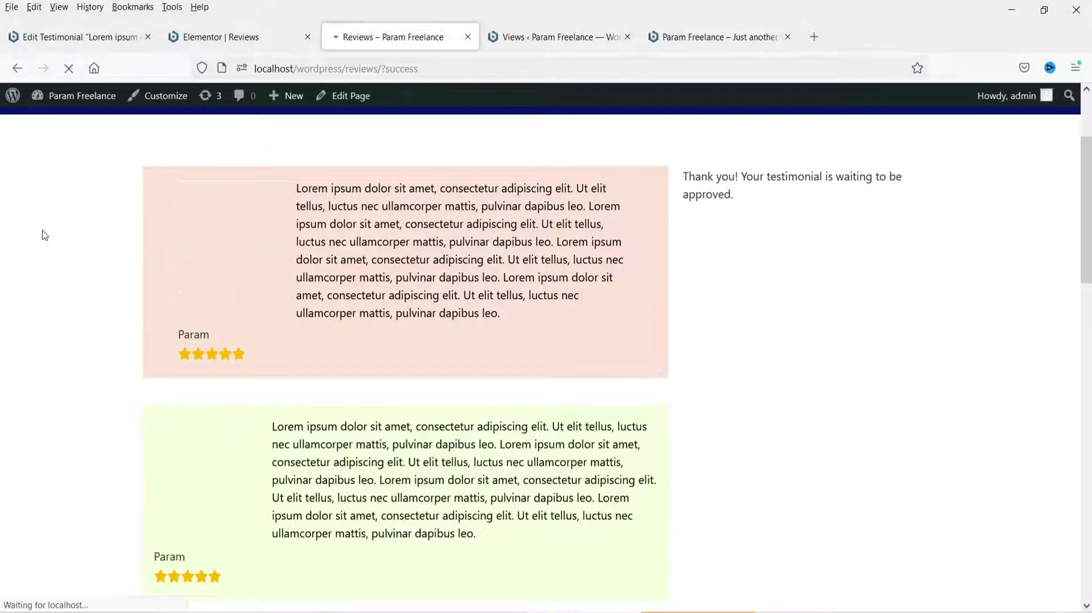
scroll(241, 235, down, 2)
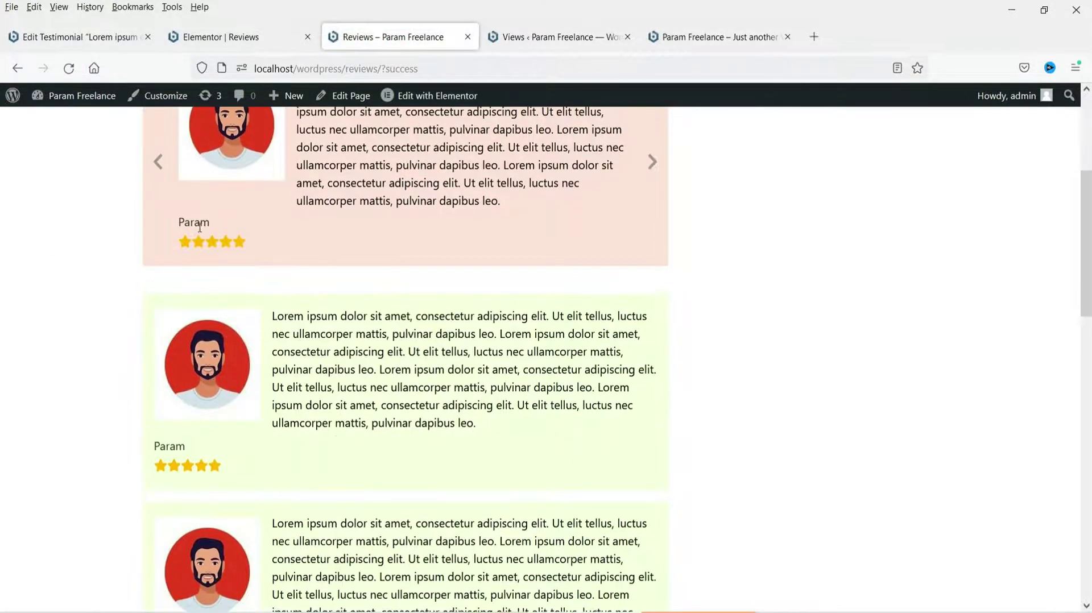
double_click(158, 446)
scroll(885, 370, up, 4)
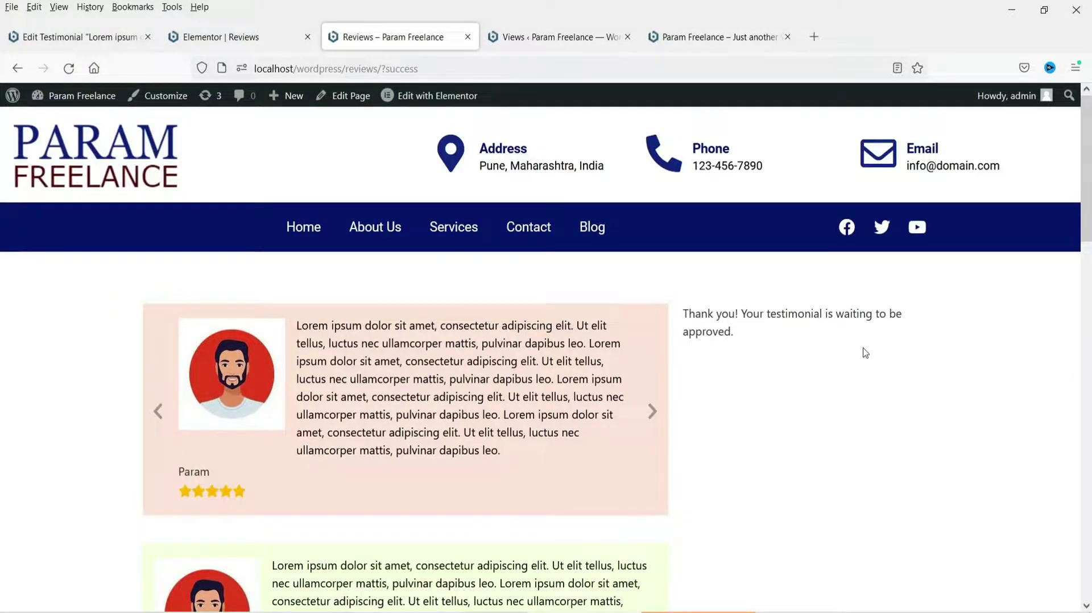
scroll(839, 338, down, 4)
scroll(821, 299, up, 8)
scroll(340, 374, down, 13)
scroll(340, 373, up, 7)
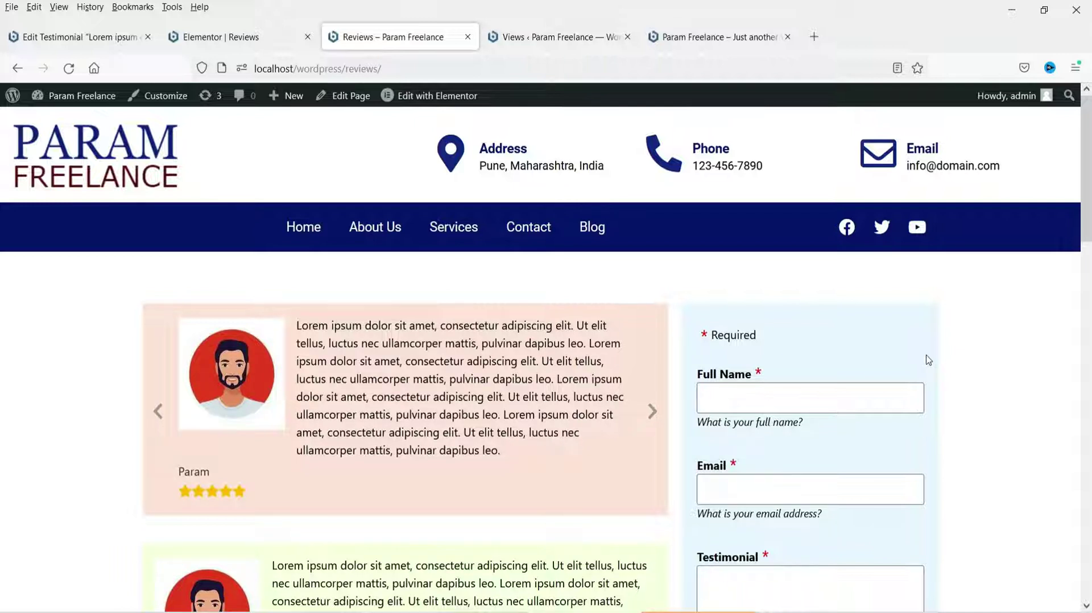
click(989, 372)
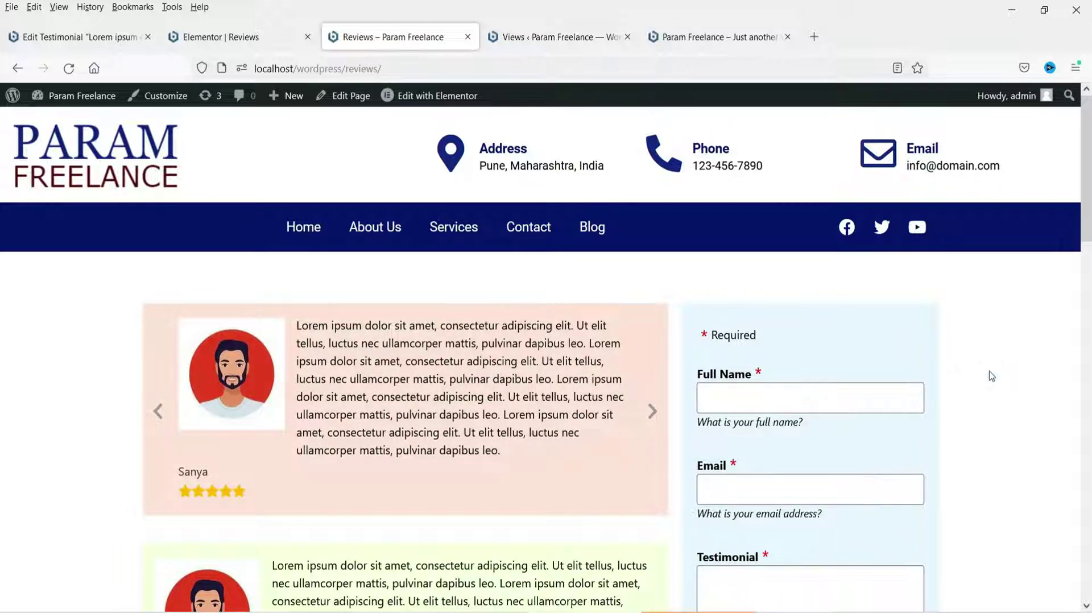